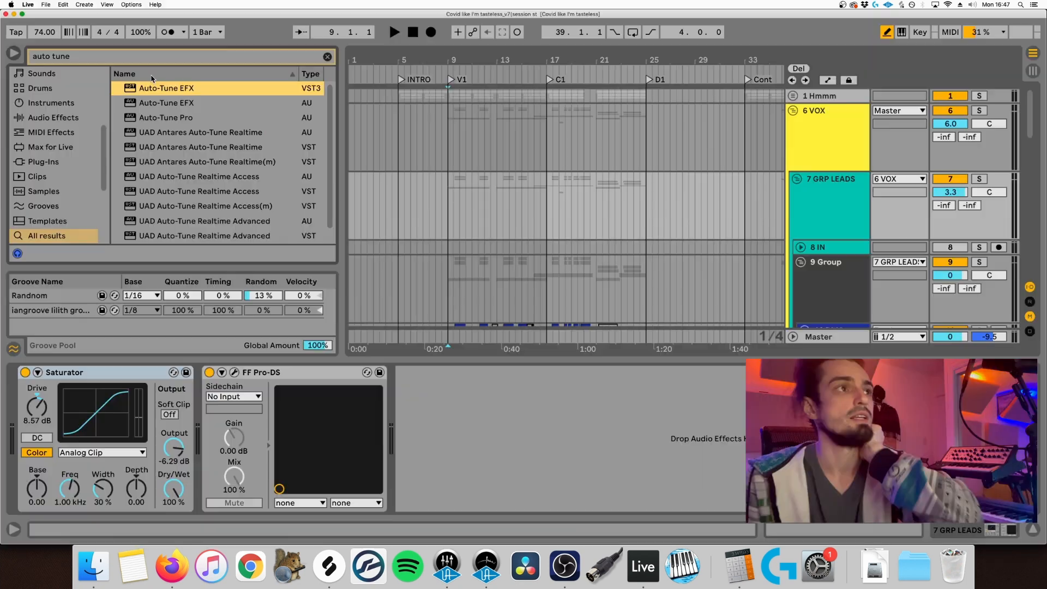
Step: Add Auto-Tune Pro in front of the Saturator on the 7 GRP LEADS group
key("Down")
key("Down")
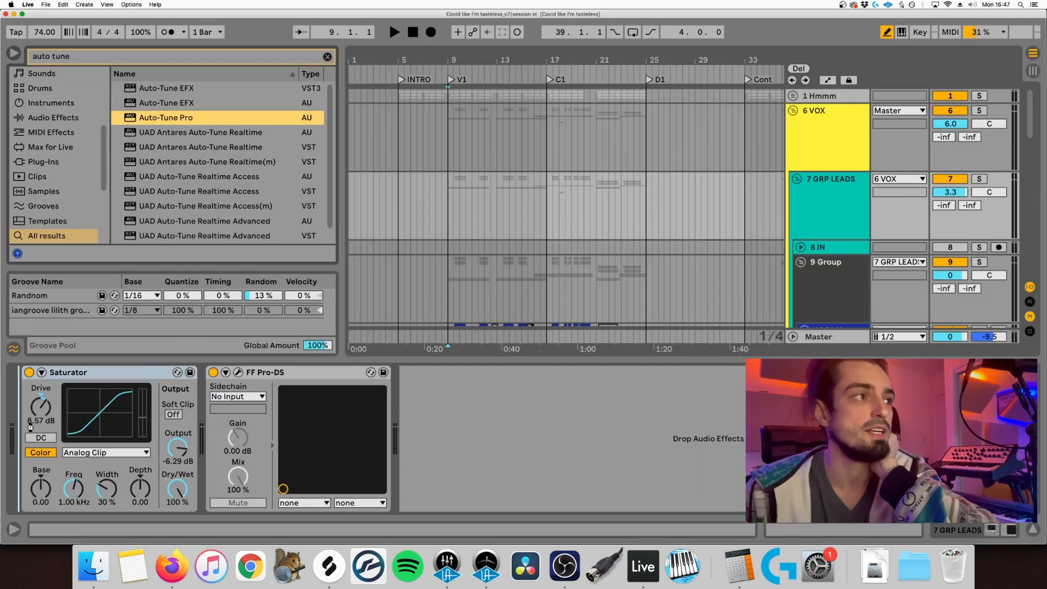
key("Return")
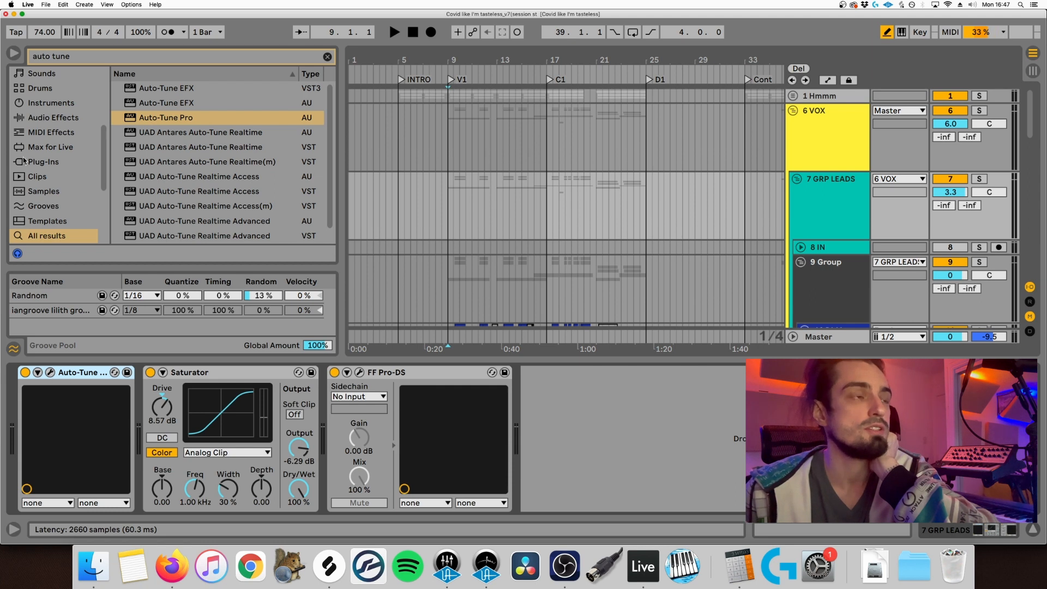
Step: Enable Use Low Latency in the Auto-Tune Pro options
left_click(404, 53)
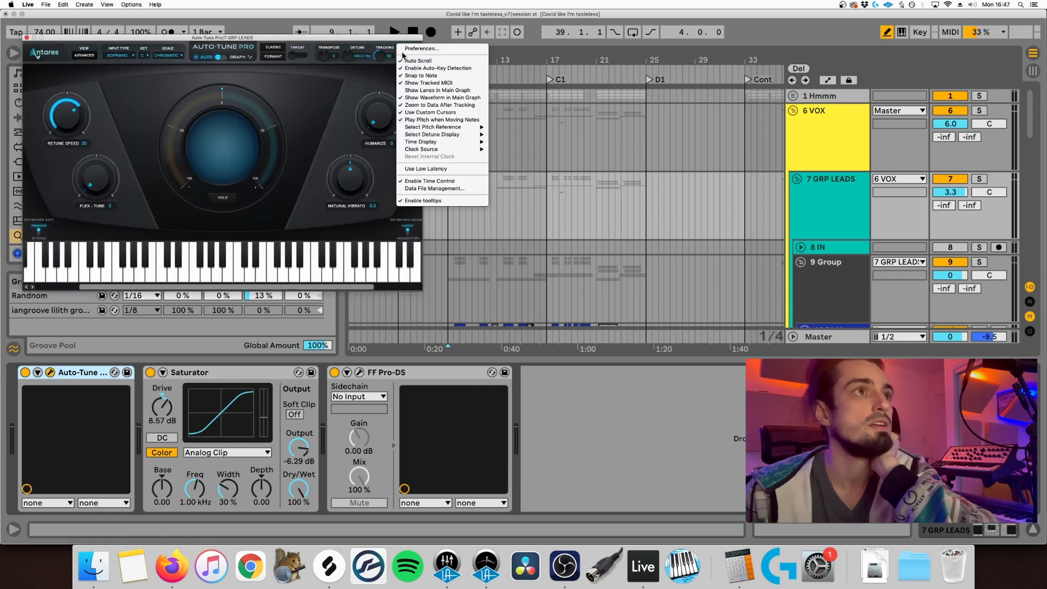
mouse_move(436, 139)
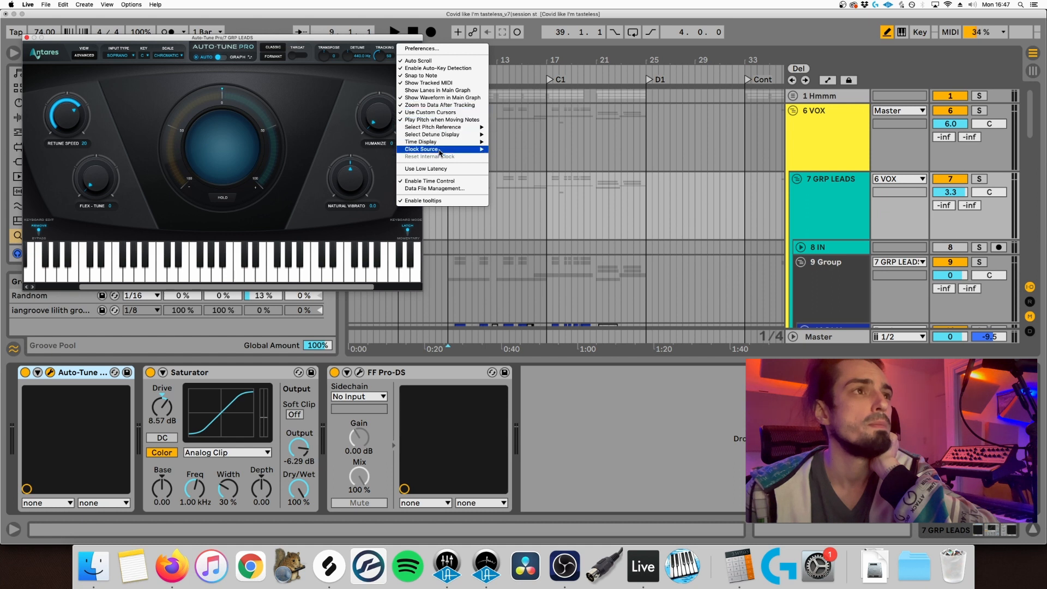
left_click(442, 169)
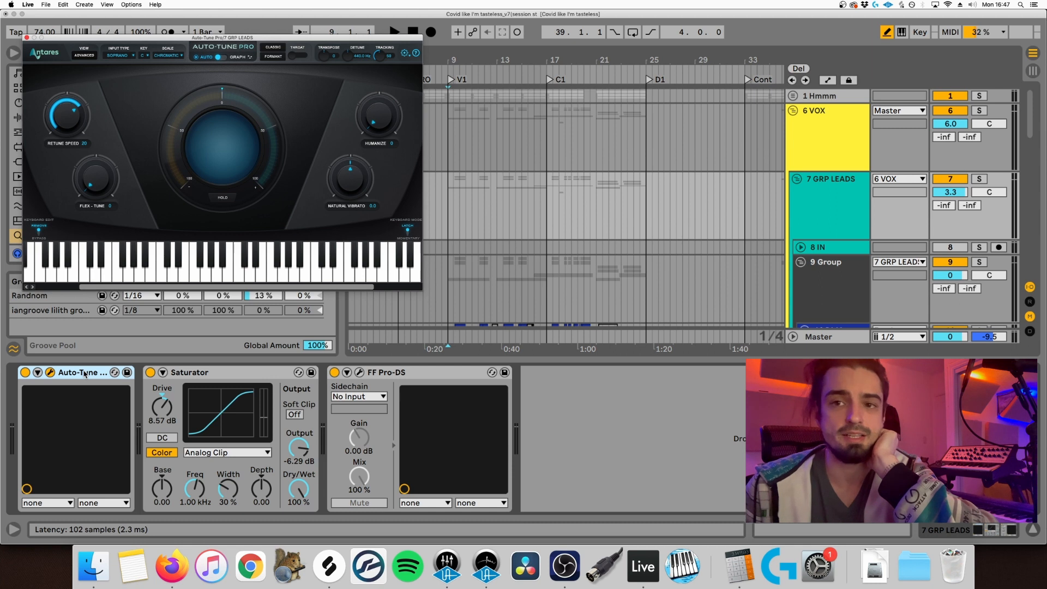
Step: Close the Auto-Tune Pro window and delete the plug-in from the 7 GRP LEADS device chain
left_click(27, 38)
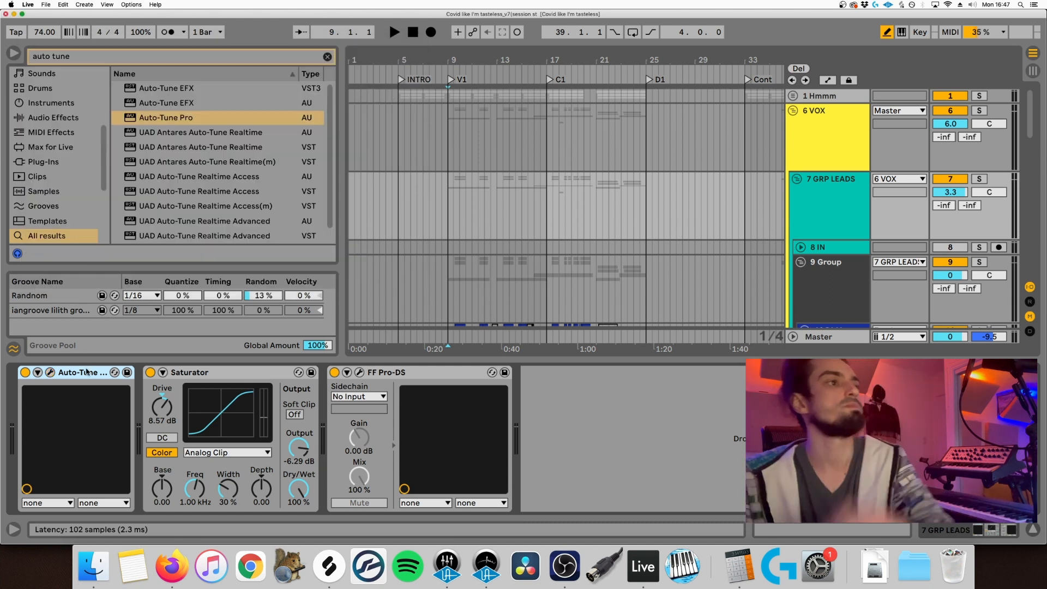
key("Delete")
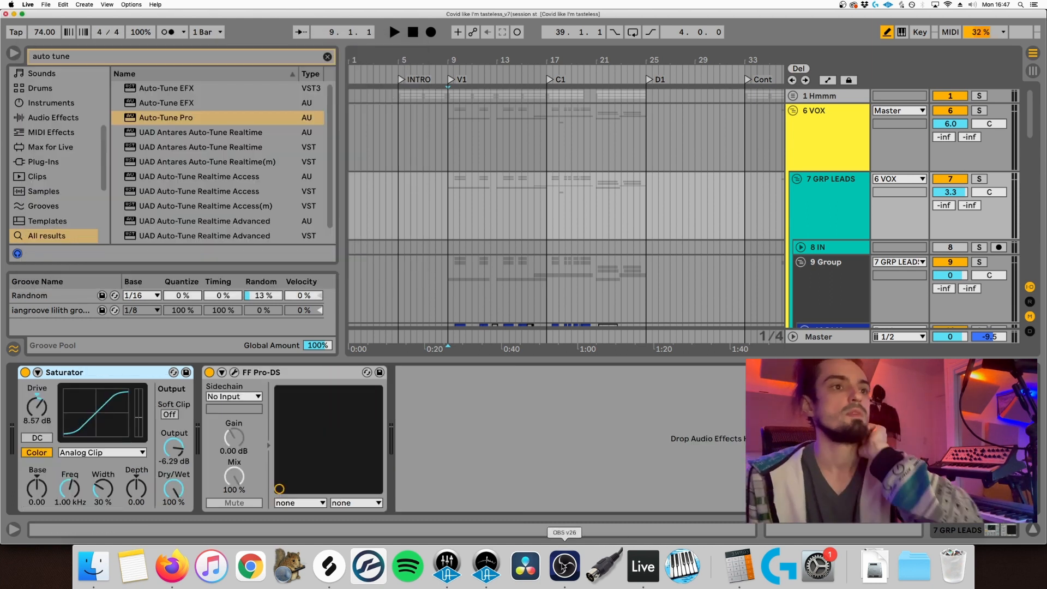
Step: Switch to Console to view Auto-Tune Realtime Advanced on the Analog 3 insert, and return to Live
left_click(448, 565)
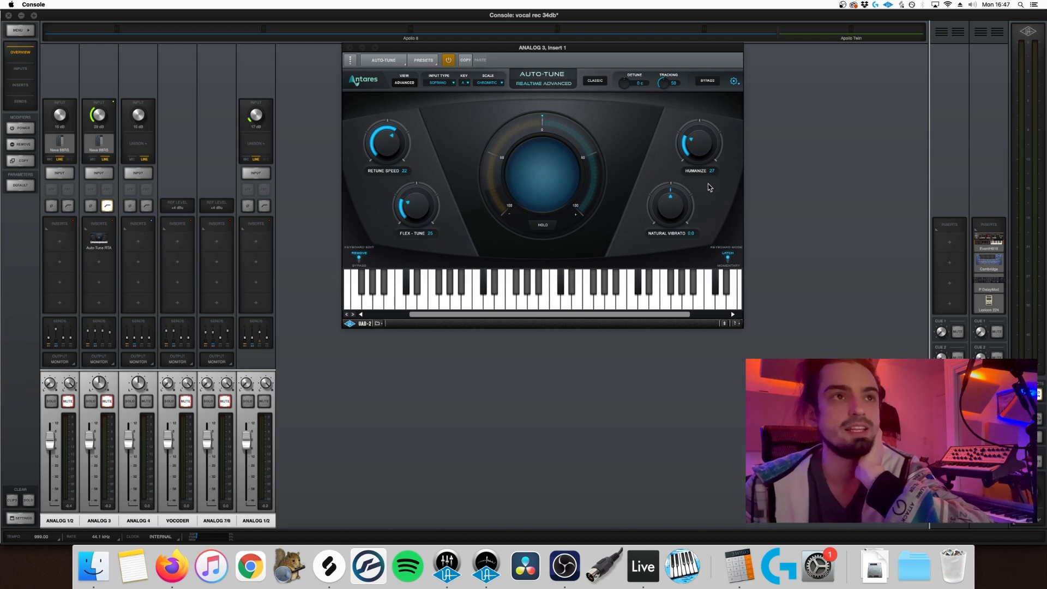
left_click(642, 567)
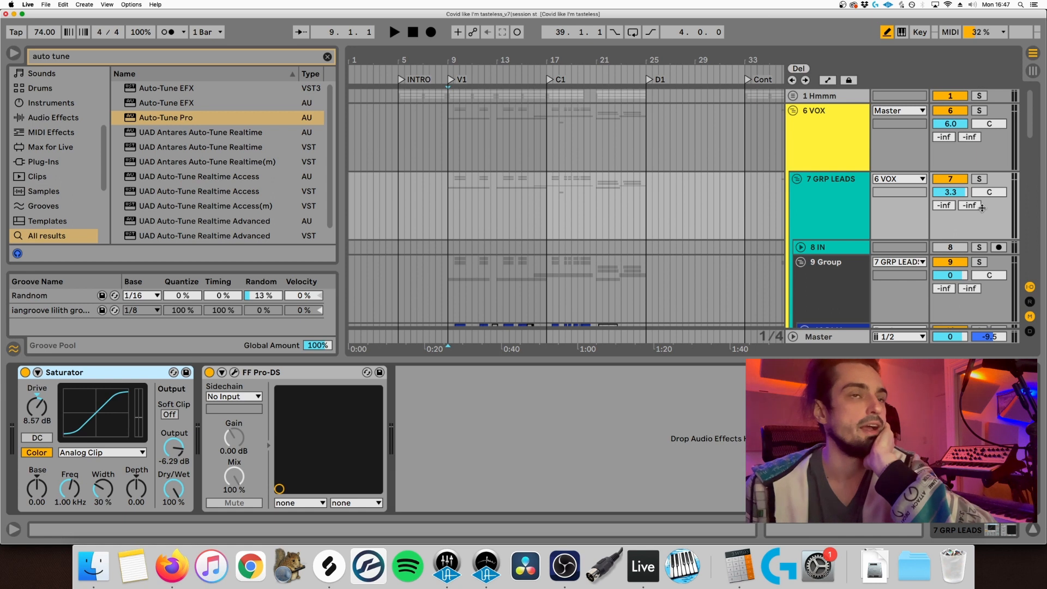
Step: Check the device chains of the 6 VOX, 8 IN and 9 Group tracks
left_click(813, 133)
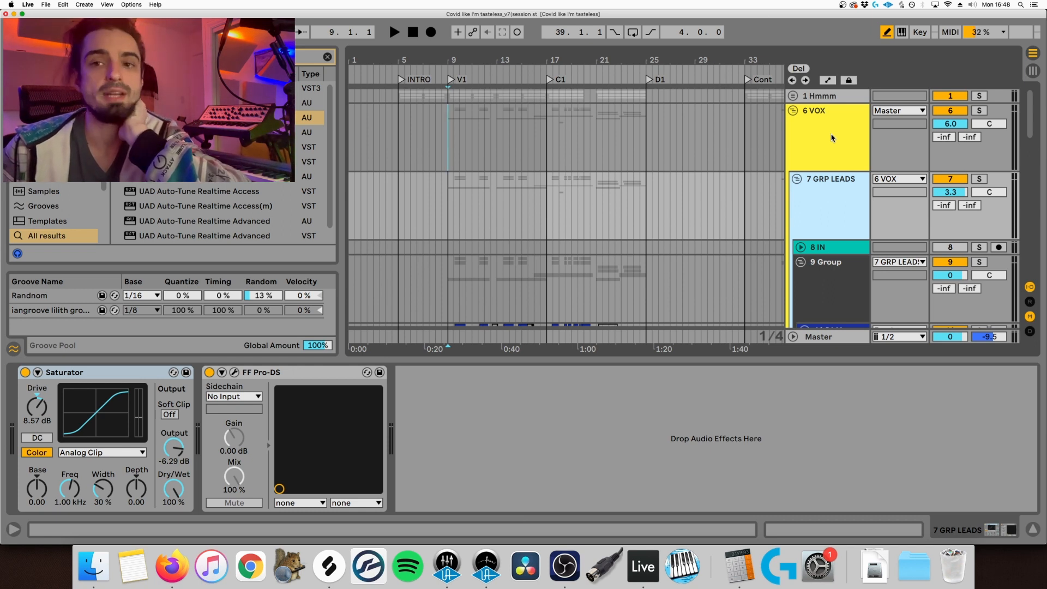
left_click(833, 138)
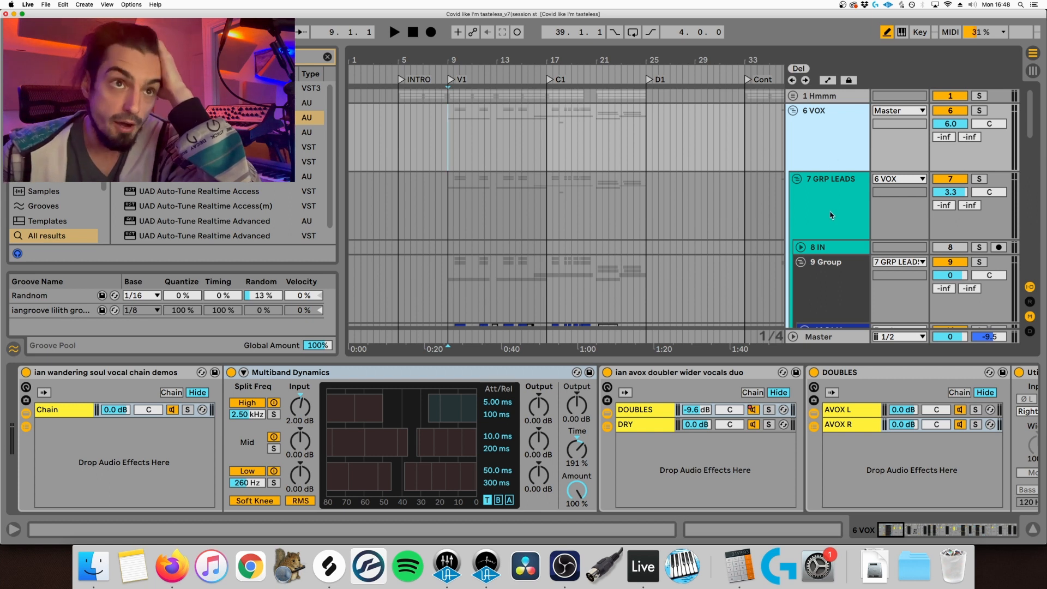
left_click(833, 250)
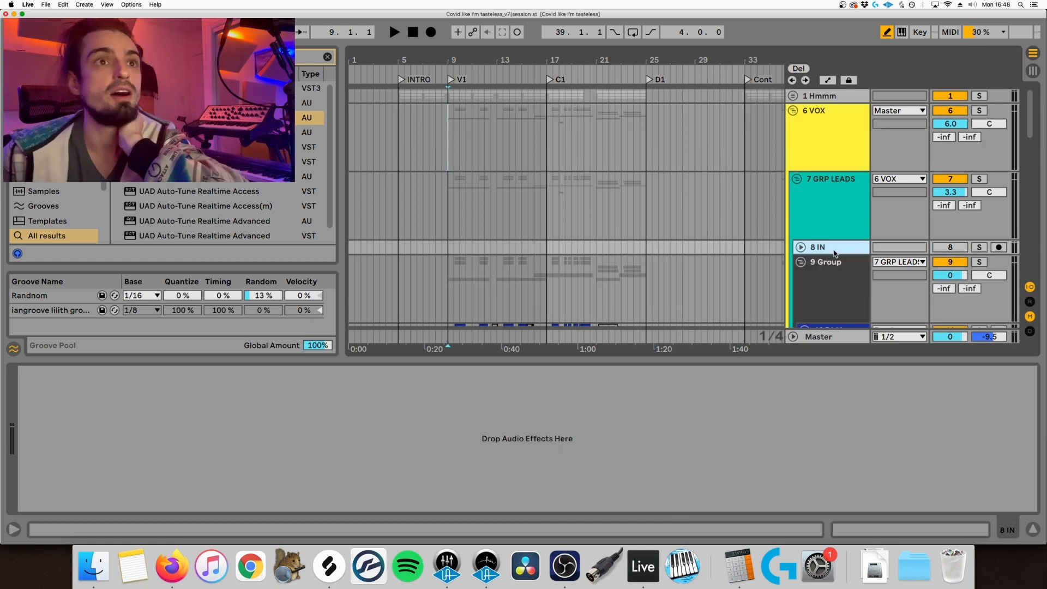
scroll(835, 254, "down", 3)
left_click(833, 266)
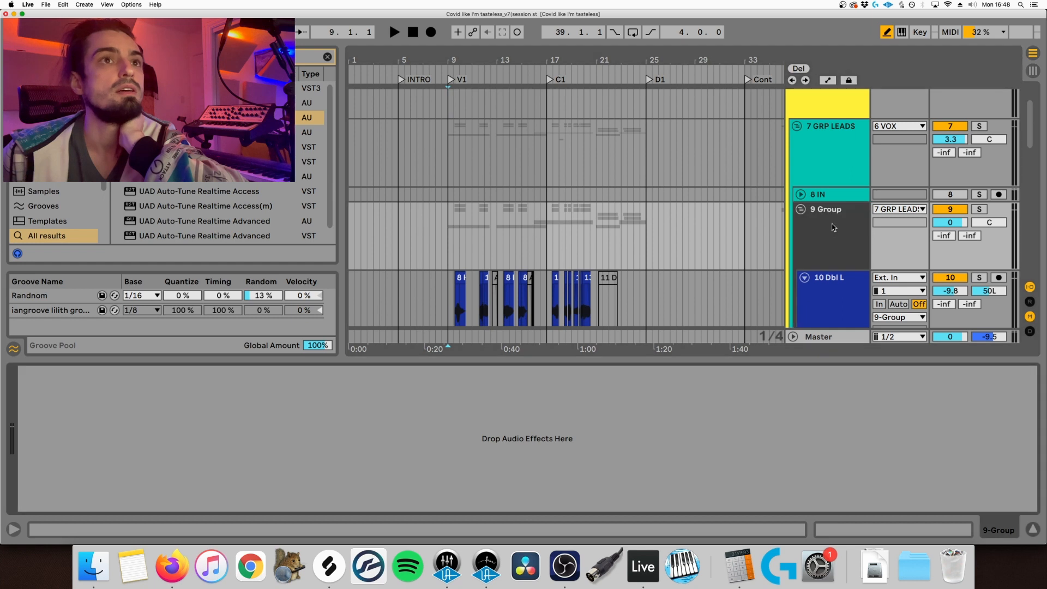
Step: Examine the Saturator and FF Pro-DS on the 7 GRP LEADS group
left_click(830, 159)
left_click(81, 372)
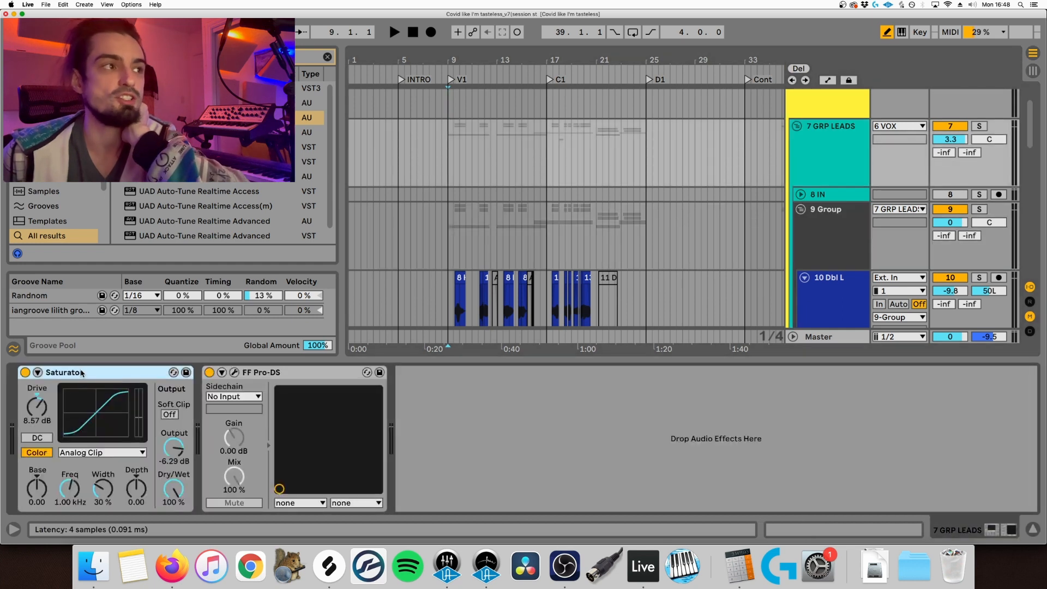
left_click(238, 375)
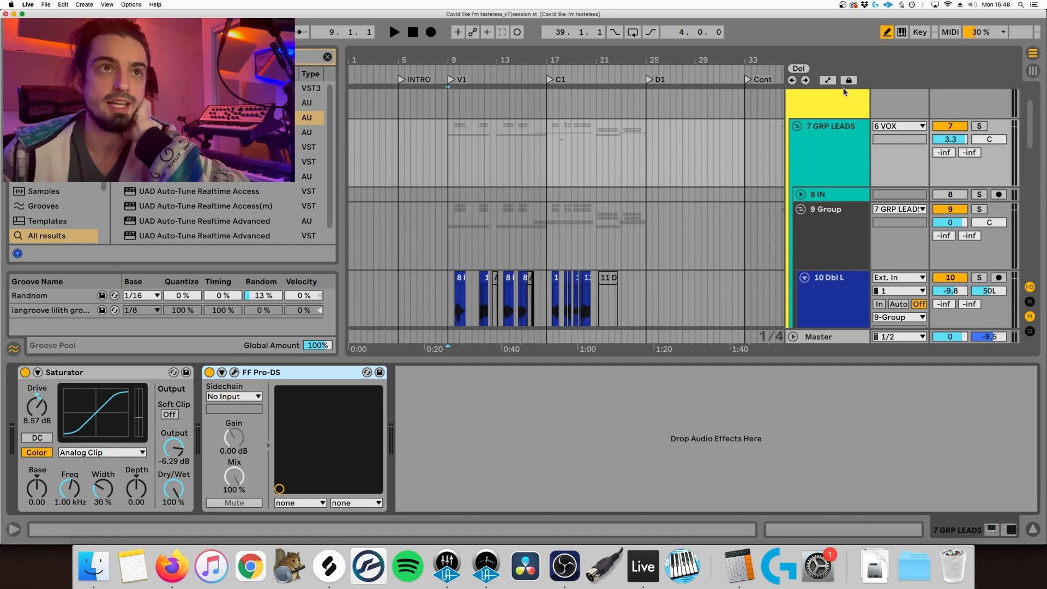
scroll(482, 194, "up", 1)
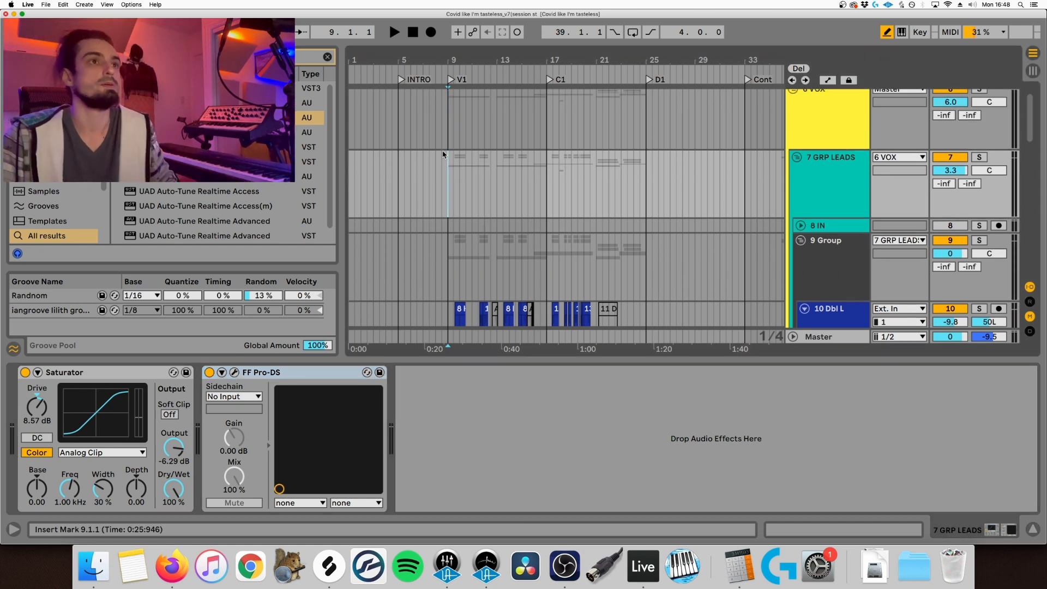
left_click(423, 164)
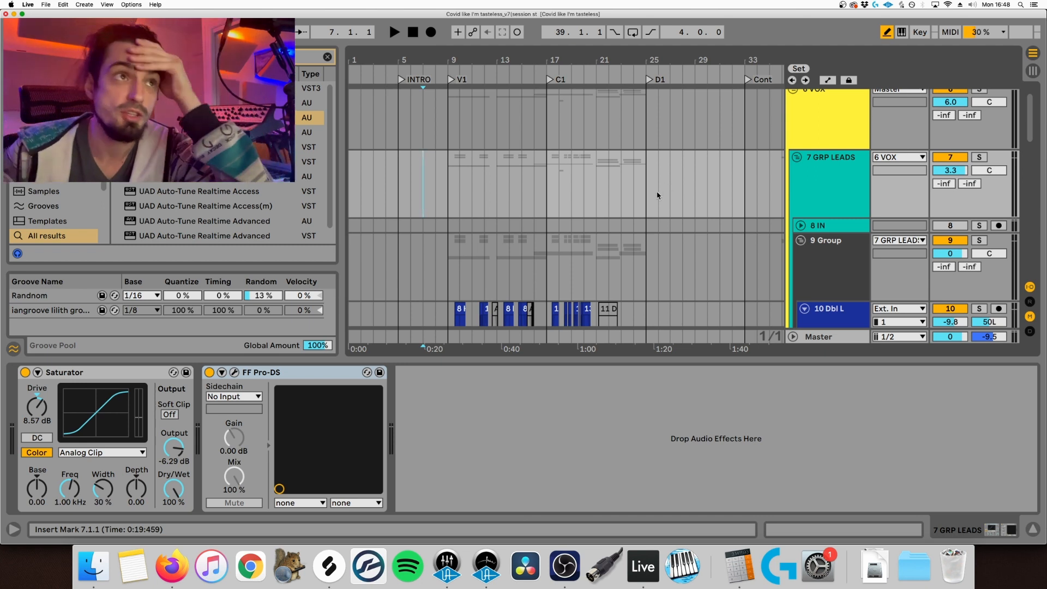
Step: Examine the start of the 6 VOX chain, focusing on Multiband Dynamics and the ian avox doubler wider vocals duo rack
scroll(498, 214, "up", 1)
left_click(450, 137)
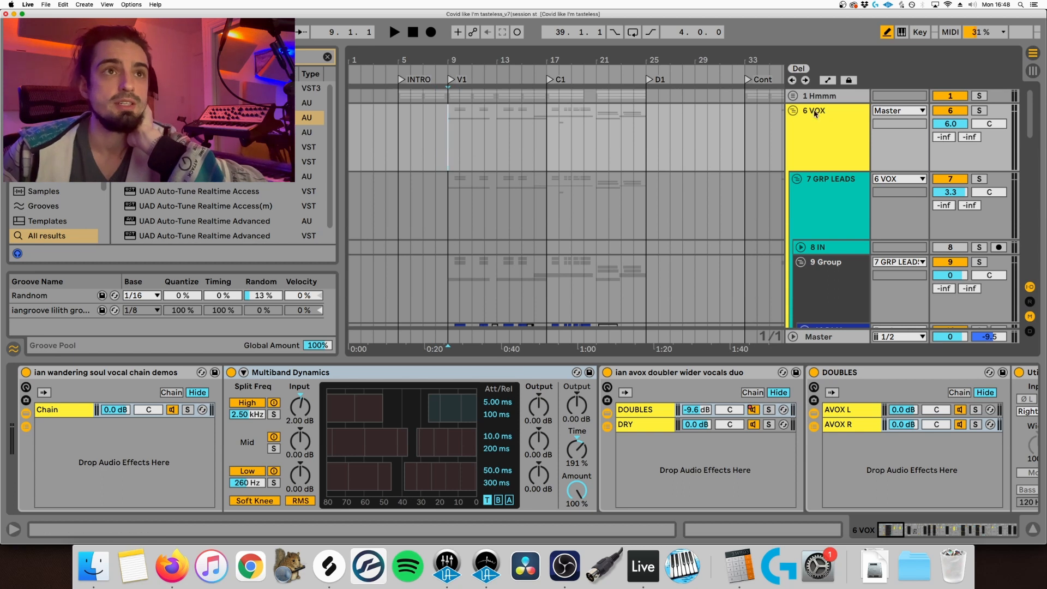
left_click(840, 133)
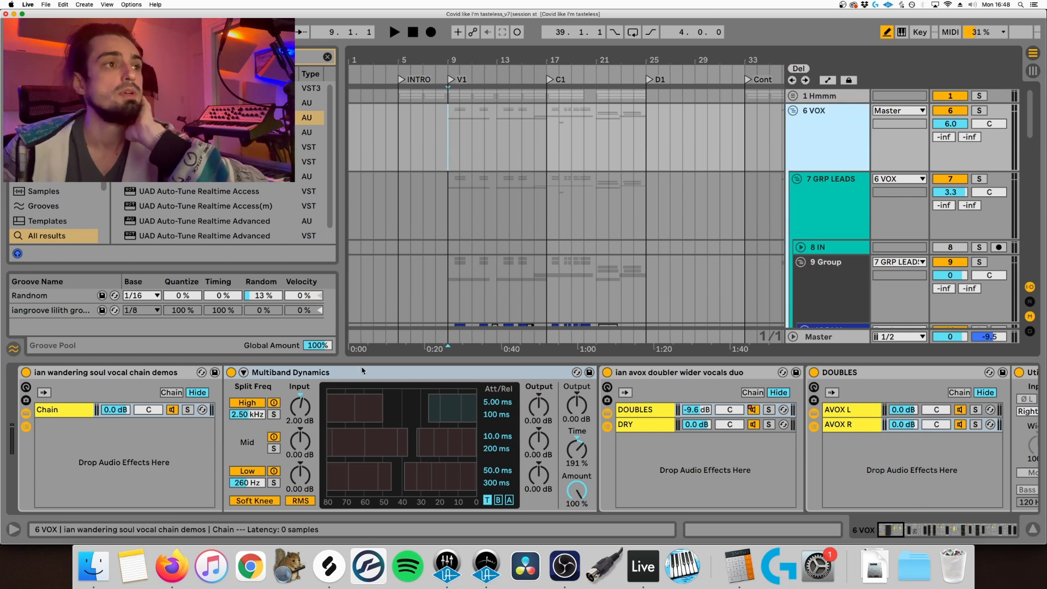
left_click(405, 375)
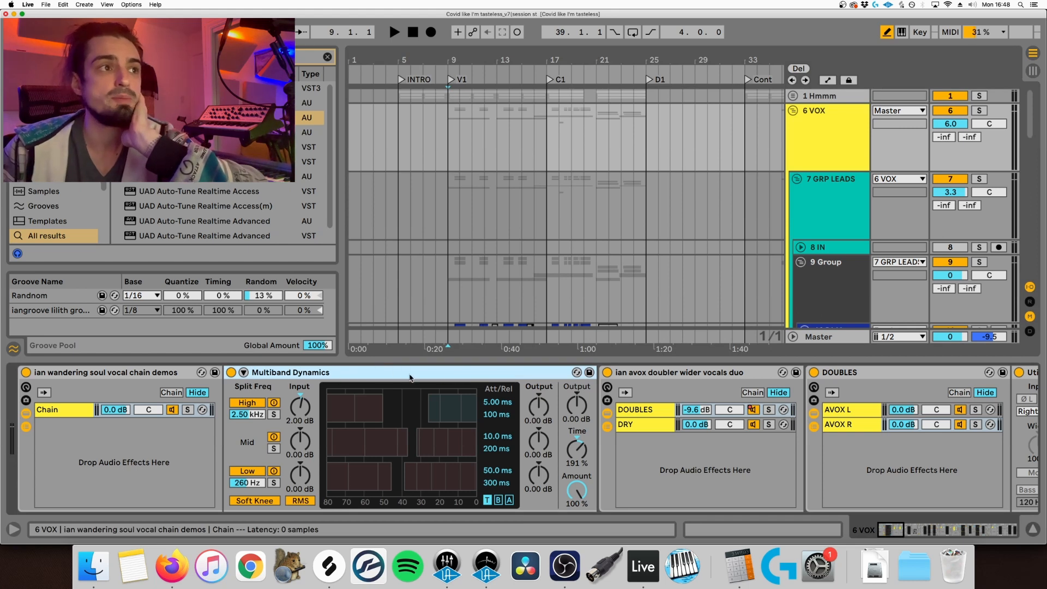
left_click(685, 375)
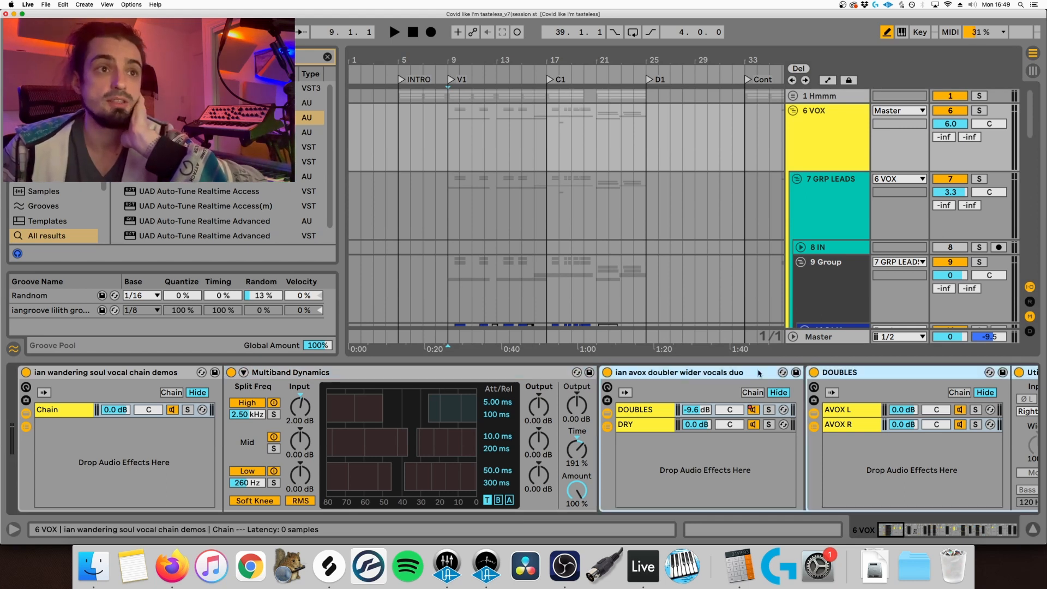
Step: View the Manipulator plug-in window inside the vocal doubler rack, and hide it again
left_click(897, 532)
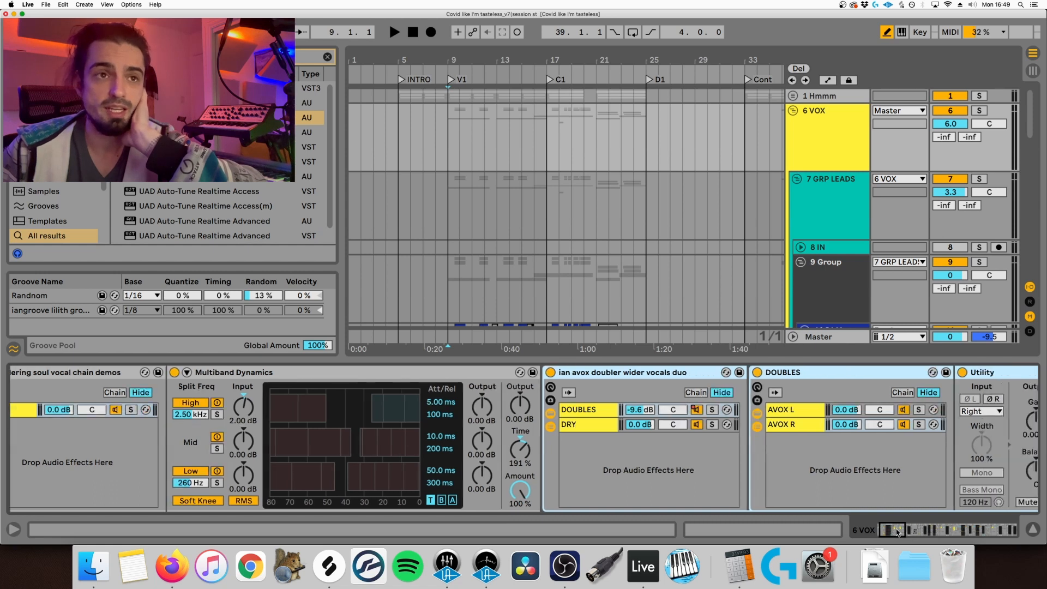
left_click_drag(897, 532, 909, 532)
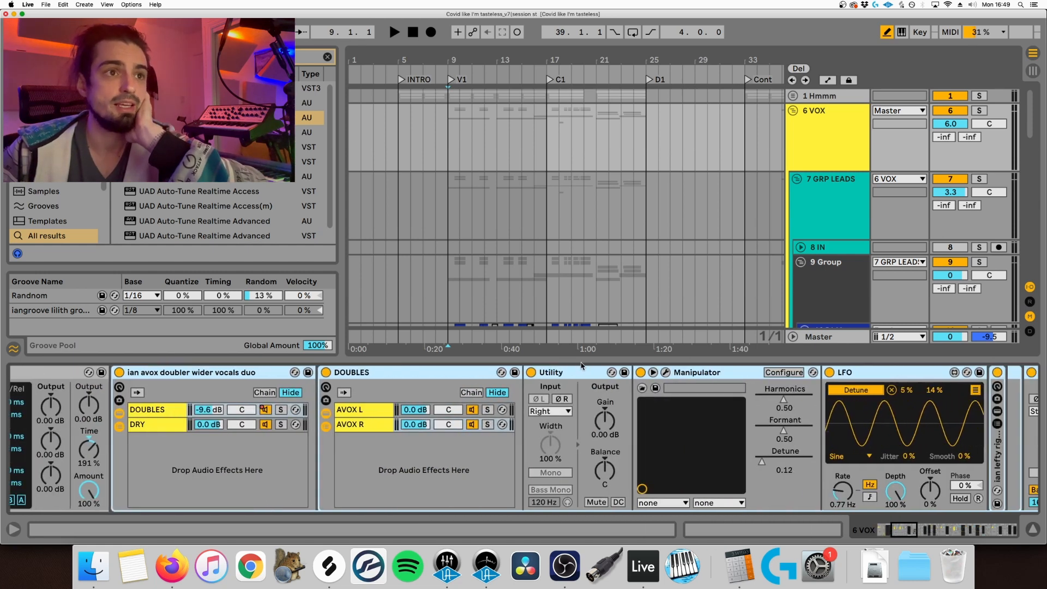
left_click(665, 372)
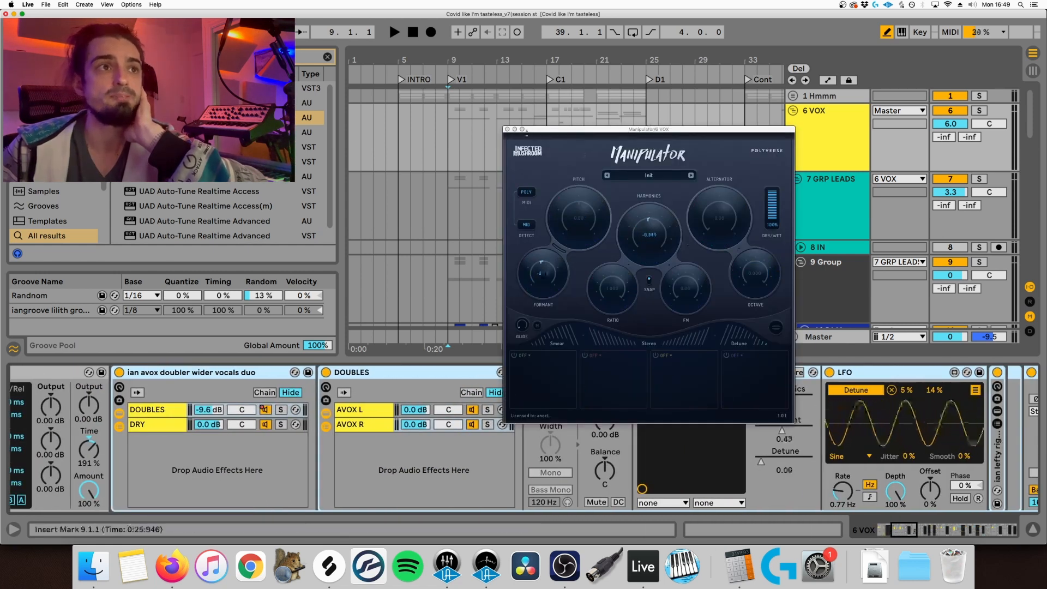
key("super+alt+p")
Step: Open FabFilter Pro-Q 3 on the 6 VOX chain and inspect its EQ curve and the two Compressors after it
left_click_drag(906, 529, 923, 529)
left_click(576, 375)
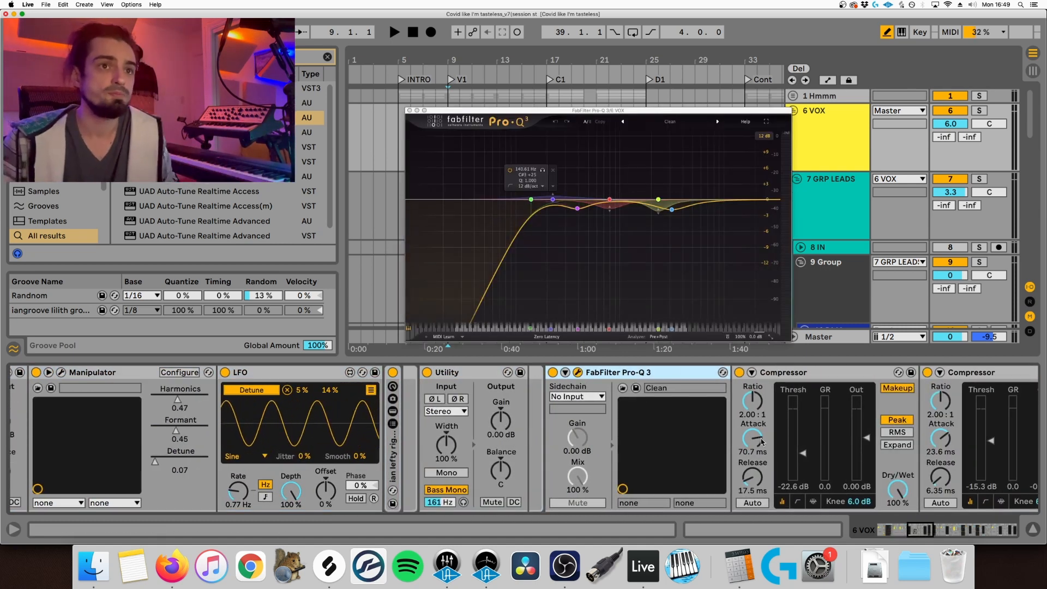
scroll(761, 442, "right", 5)
left_click(635, 389)
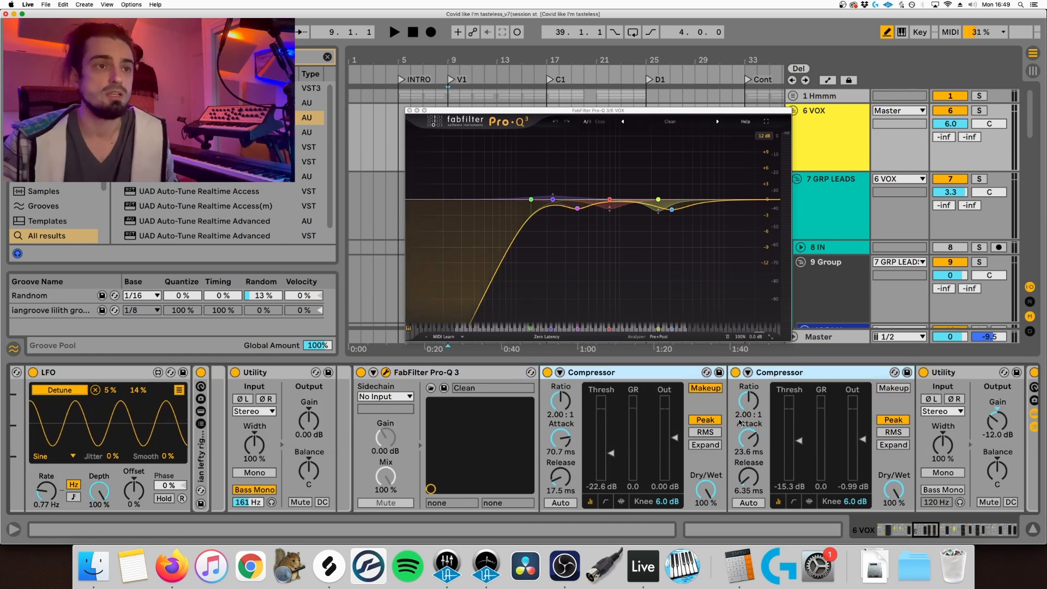
Step: Examine the Utility and Audio Effect Rack that follow the Compressors, and open the CLA Vocals plug-in window
scroll(740, 422, "right", 5)
scroll(570, 449, "right", 5)
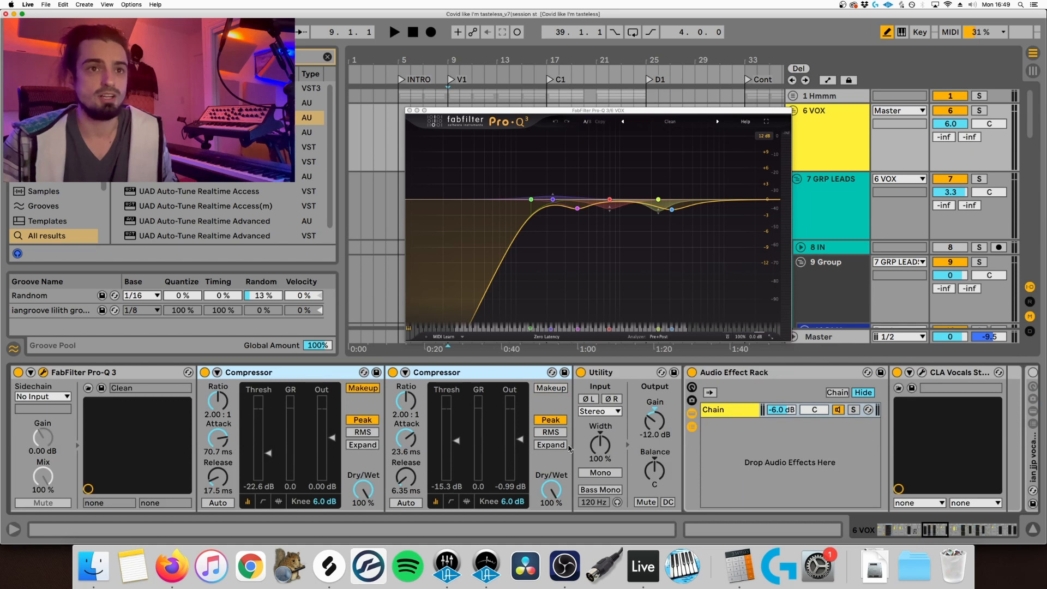
scroll(570, 449, "right", 4)
left_click(753, 372)
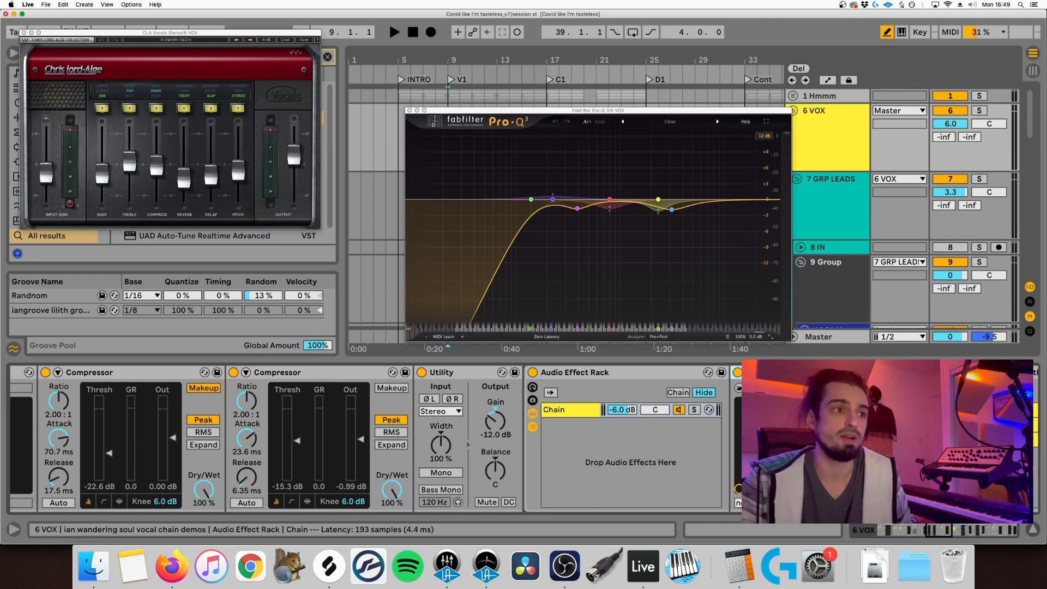
Step: Review the Main chain of the ian seth drake ambiance wet rack, including its Delays, Chorus and Flanger, and the devices after it
scroll(506, 369, "right", 10)
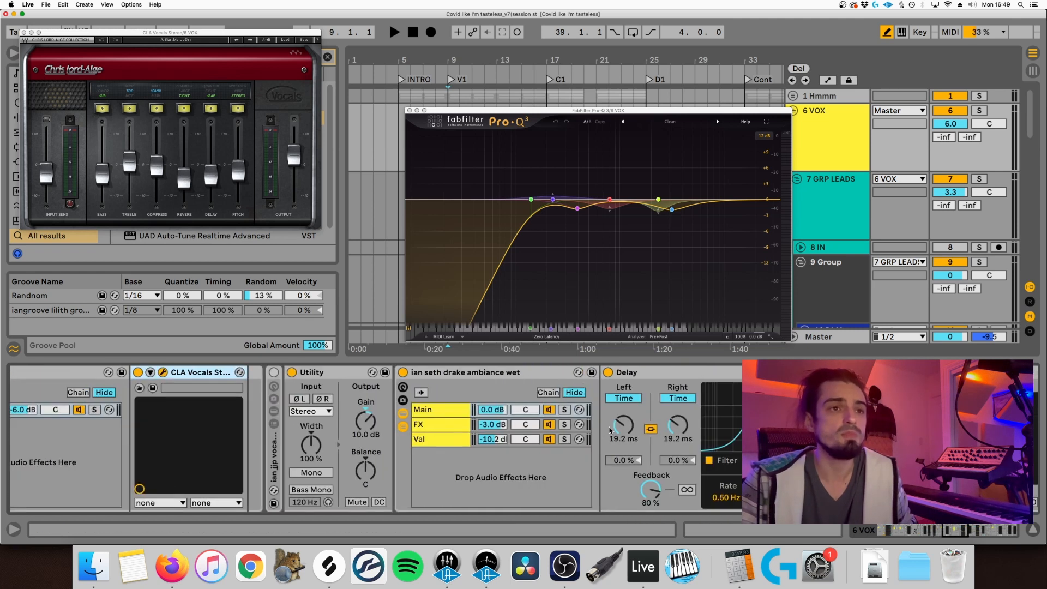
scroll(506, 369, "right", 3)
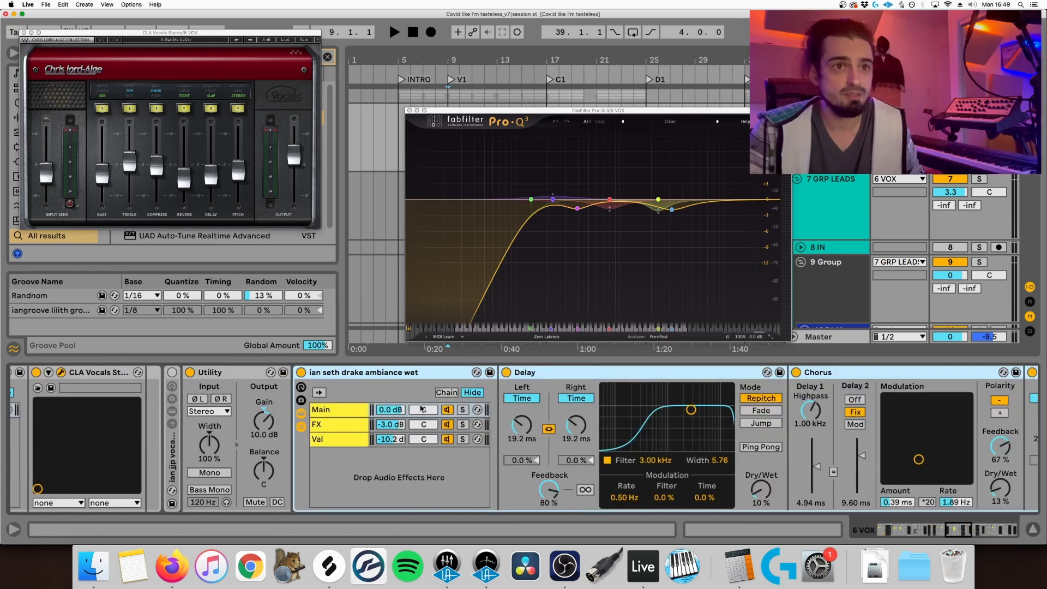
scroll(574, 409, "right", 4)
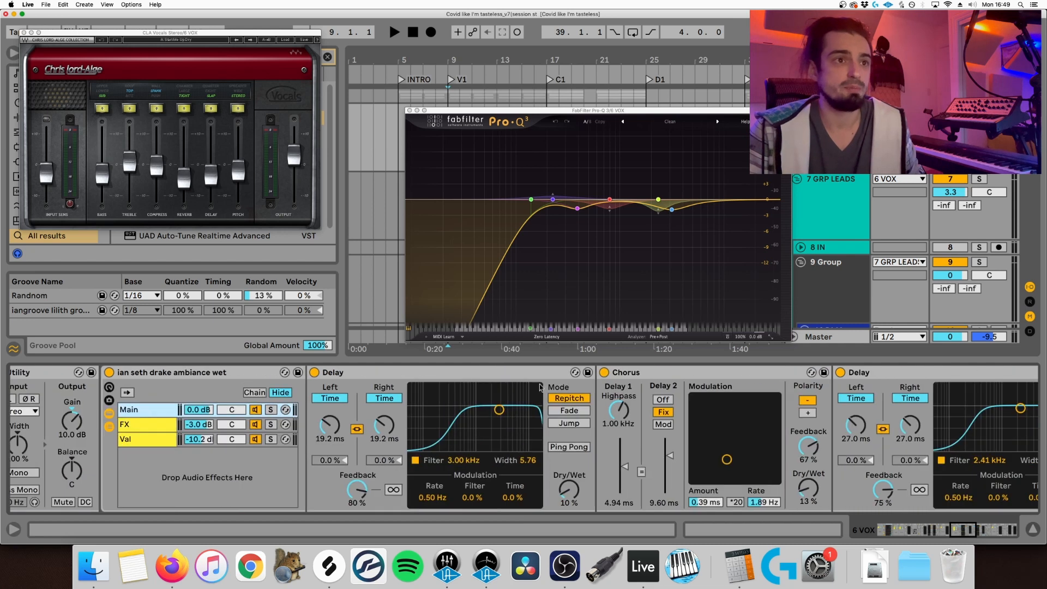
scroll(574, 408, "right", 10)
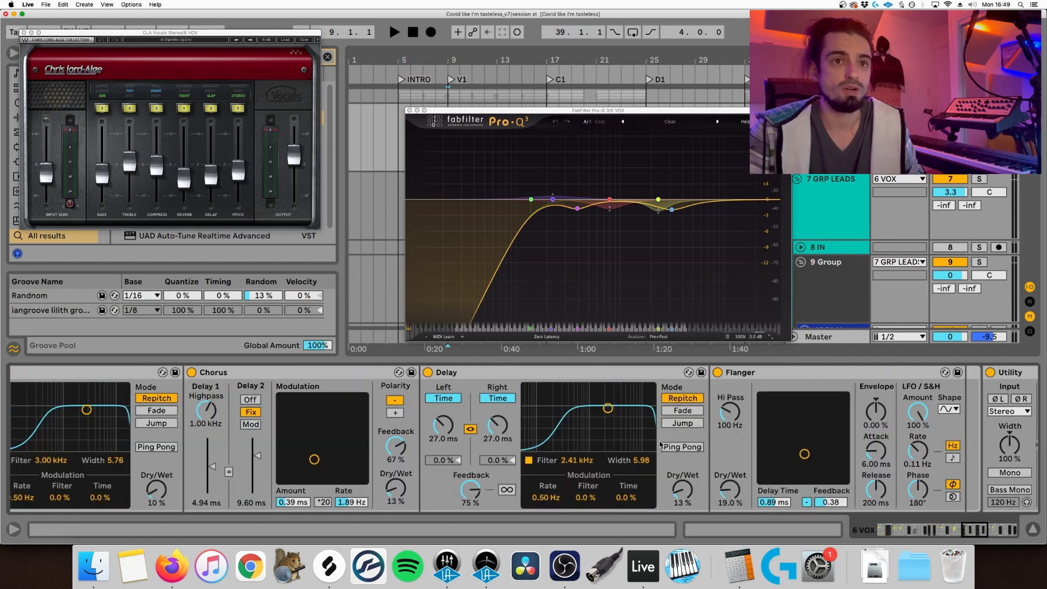
scroll(719, 468, "right", 4)
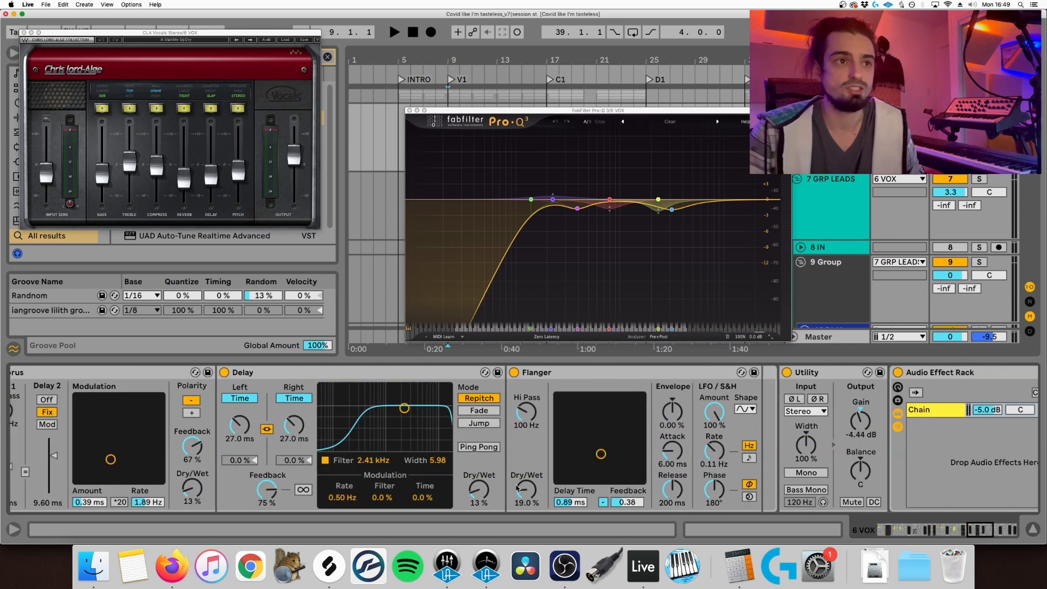
scroll(718, 467, "right", 4)
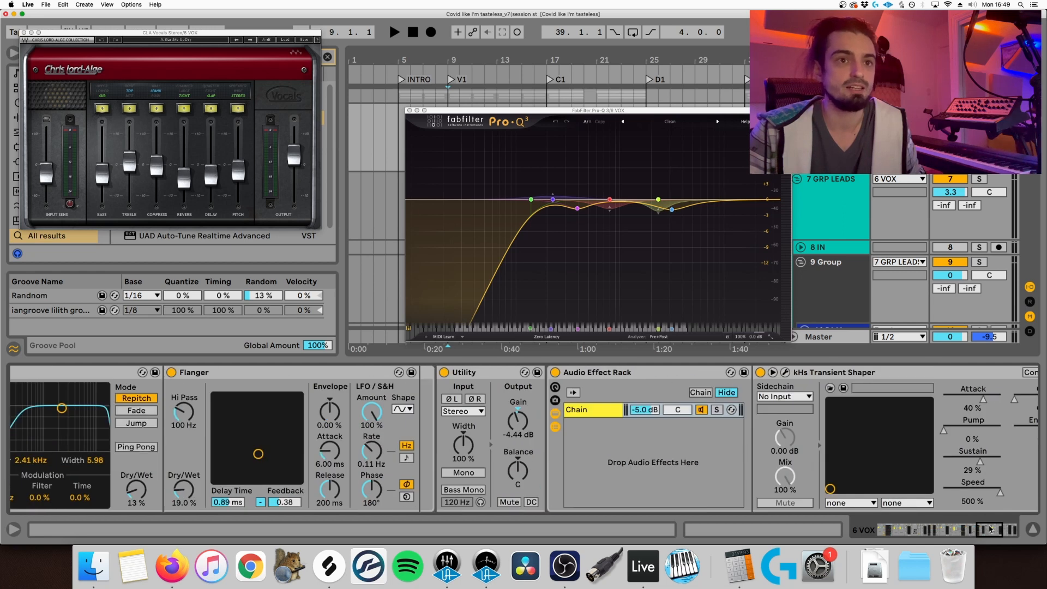
Step: Show the devices in the FX chain of the ian seth drake ambiance wet rack
left_click_drag(964, 523, 953, 523)
left_click(551, 424)
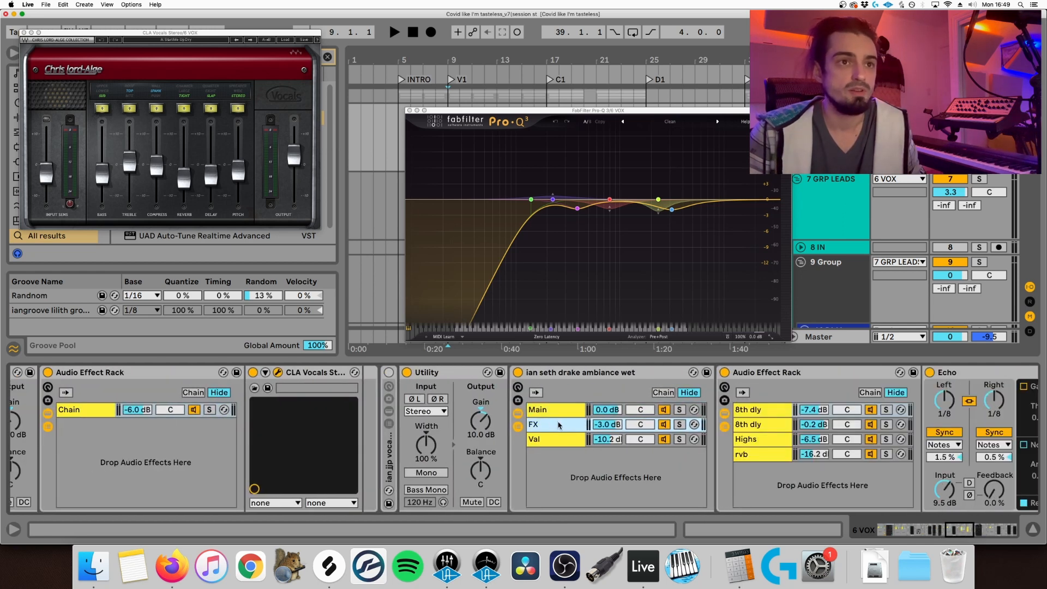
Step: Inspect the 8th dly, Highs and rvb chains nested in FX, and the Val chain of the ian seth drake ambiance wet rack
left_click(643, 410)
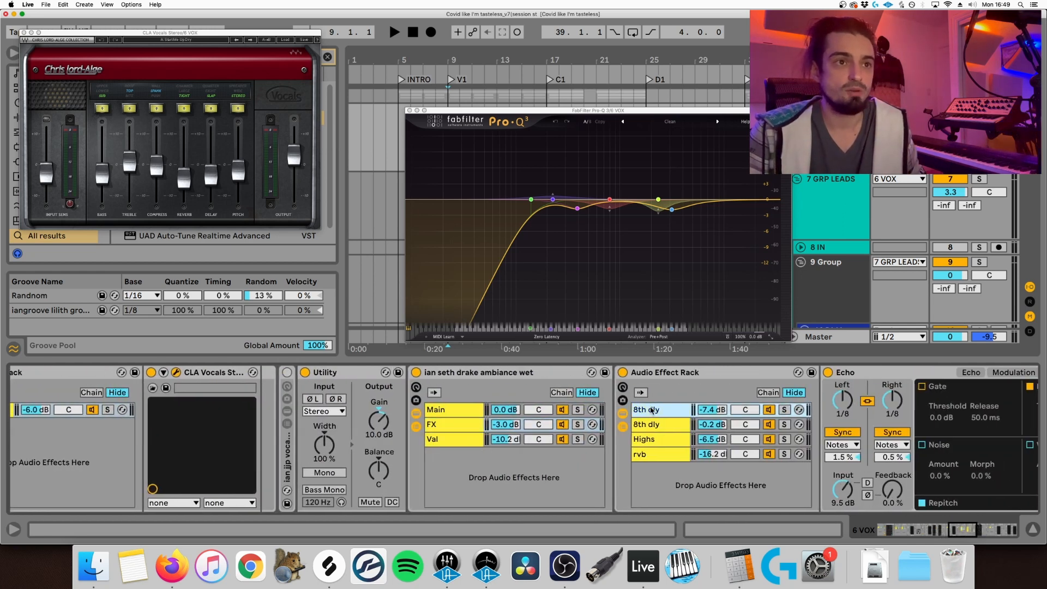
left_click(659, 427)
left_click(657, 441)
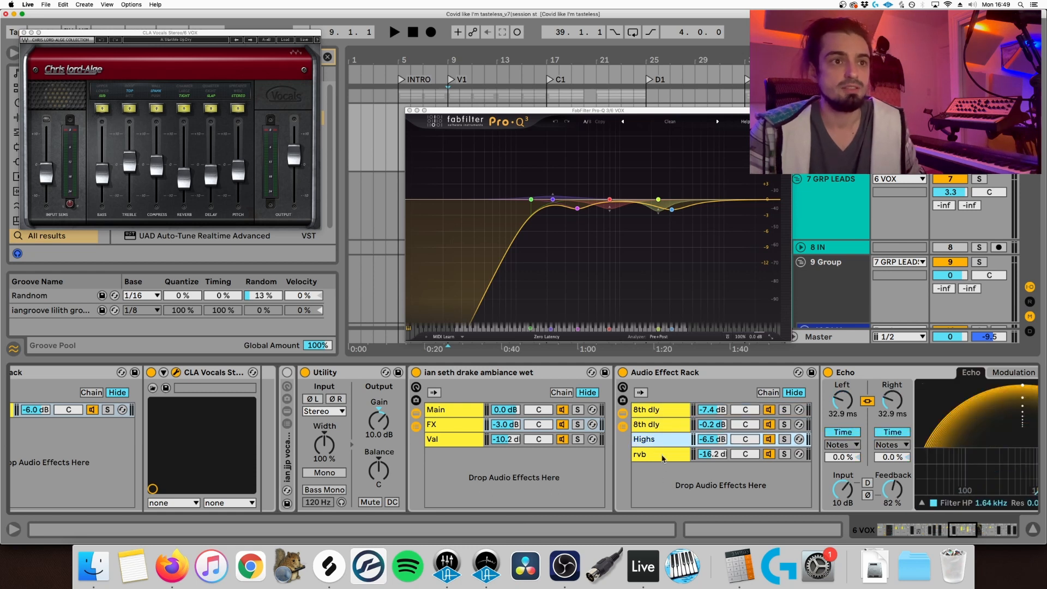
left_click(663, 458)
left_click(437, 441)
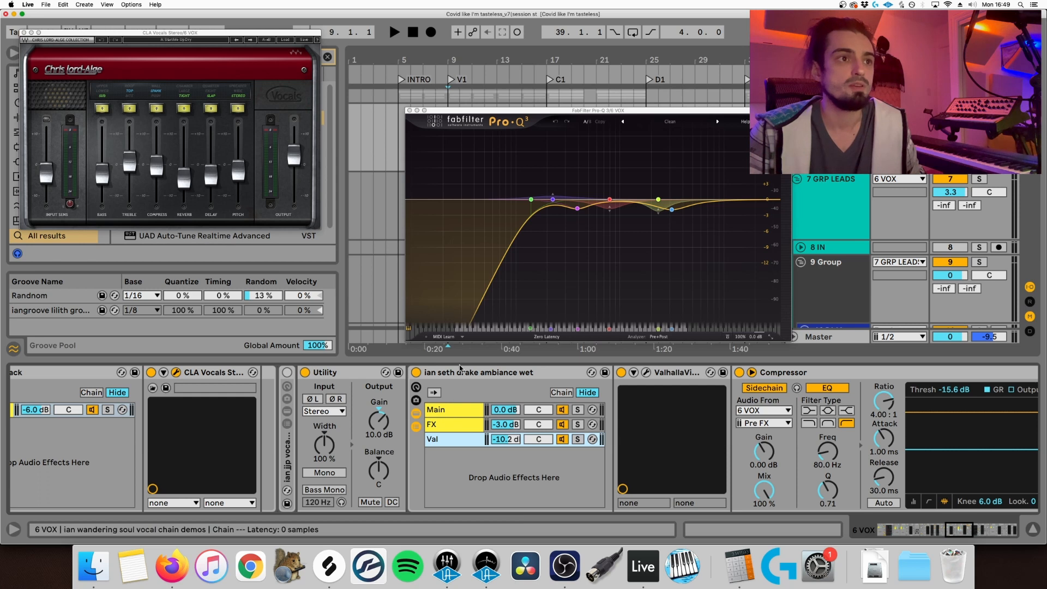
left_click(459, 407)
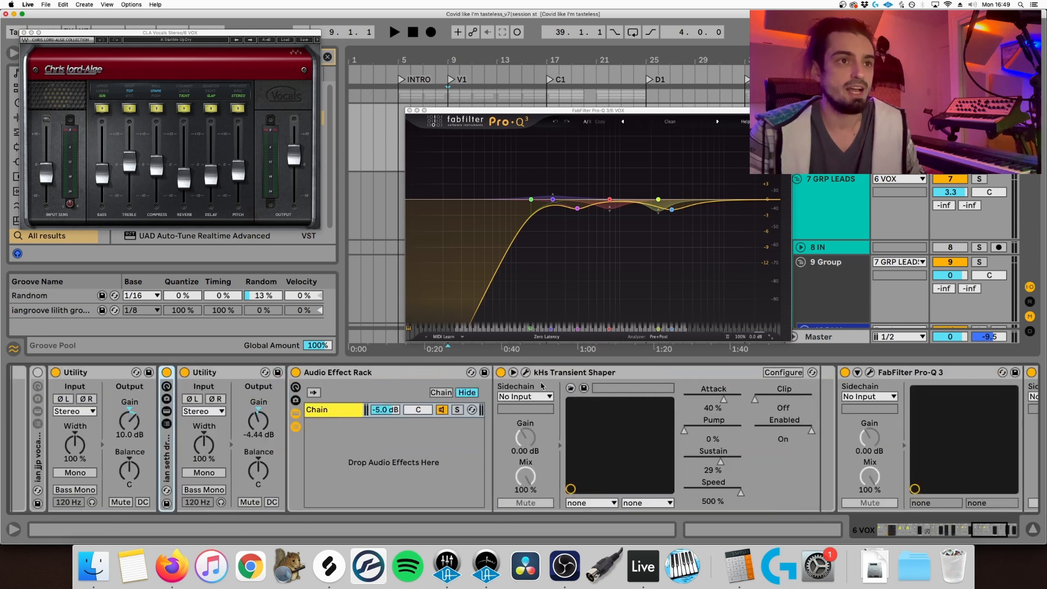
Step: Examine the kHs Transient Shaper and the two FabFilter Pro-Q 3 devices ending the 6 VOX chain, opening the first EQ's curve
left_click(569, 372)
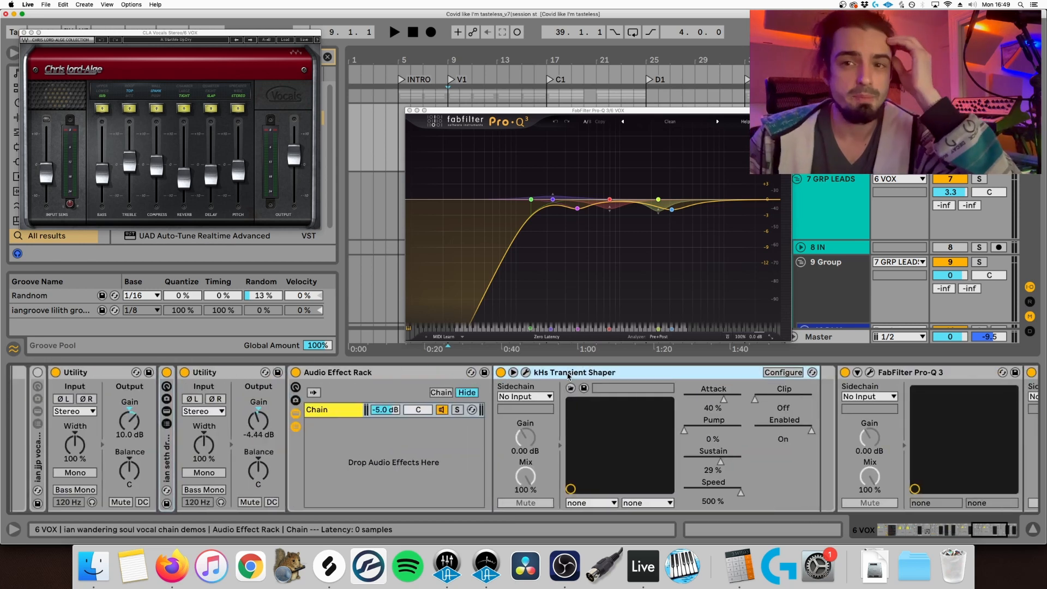
left_click(907, 372)
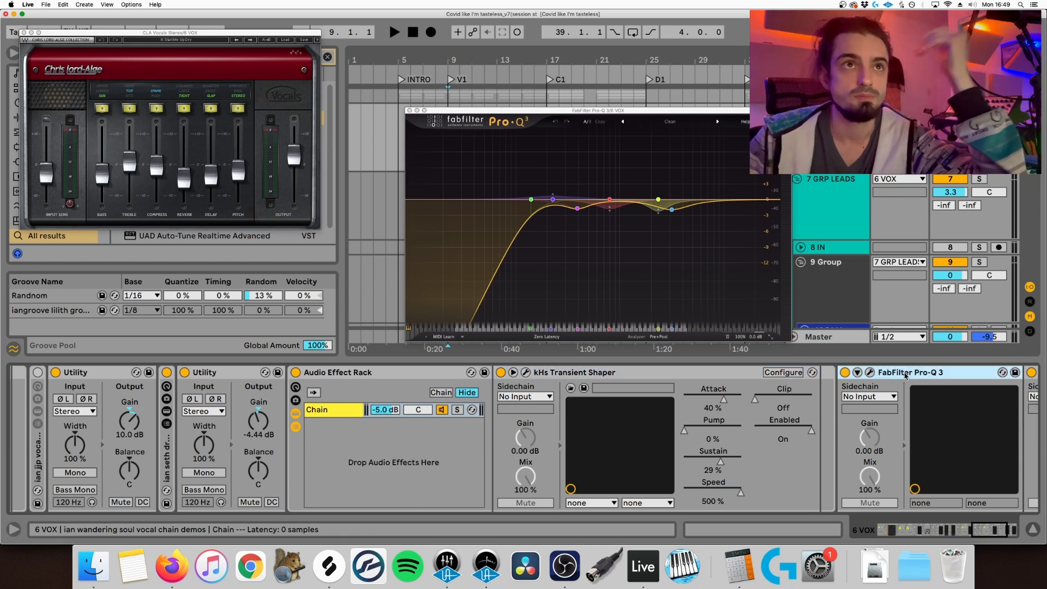
left_click(869, 373)
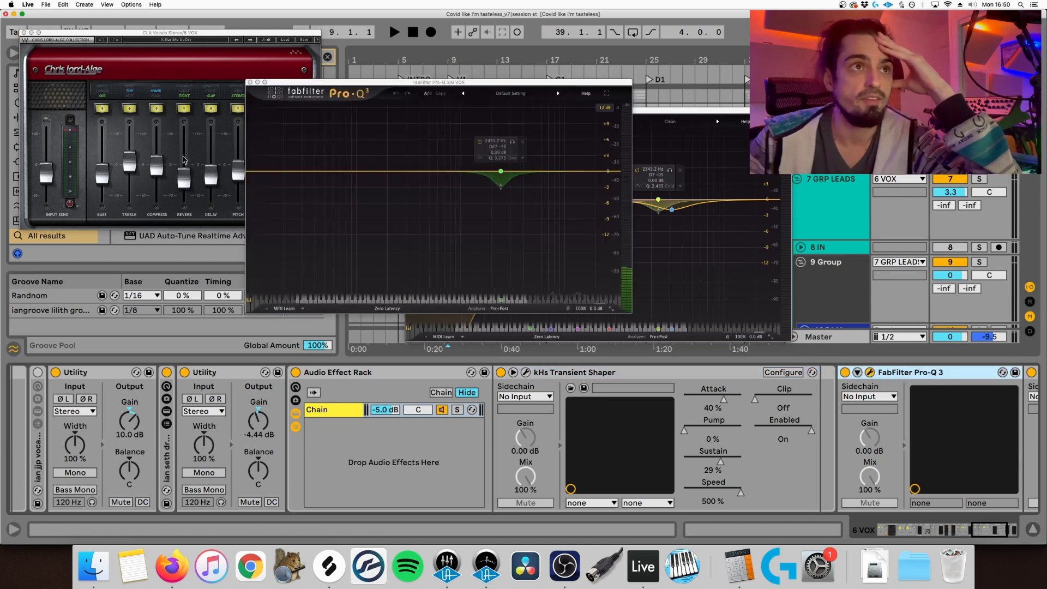
left_click_drag(991, 530, 1002, 532)
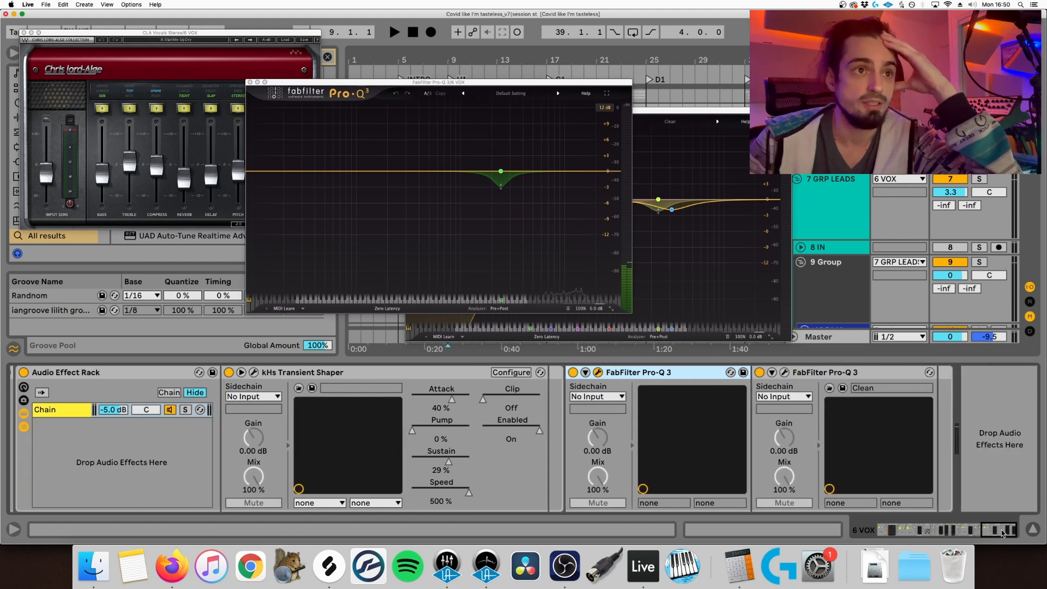
mouse_move(503, 171)
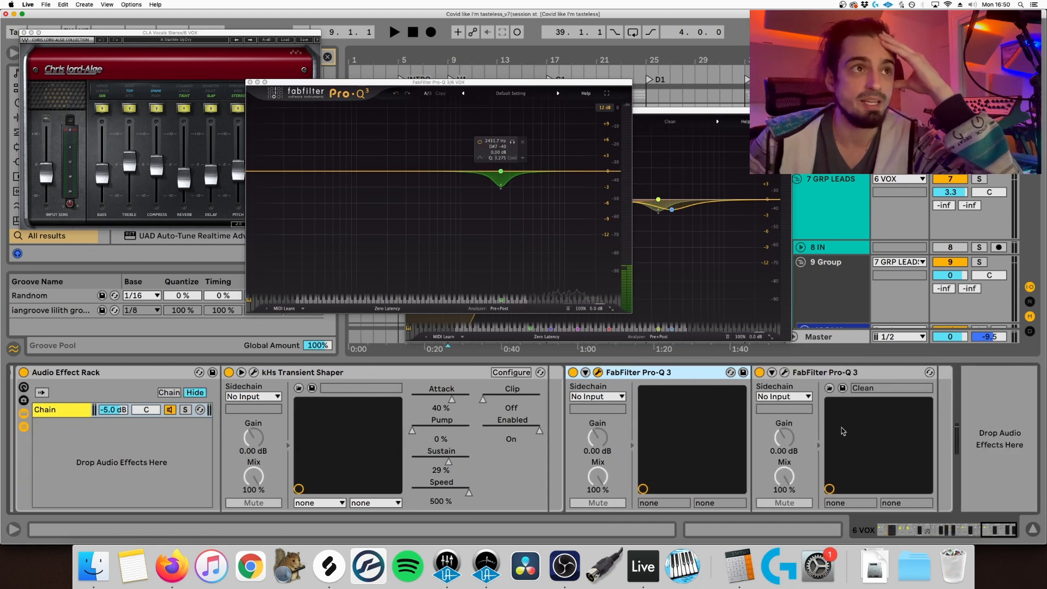
left_click(729, 236)
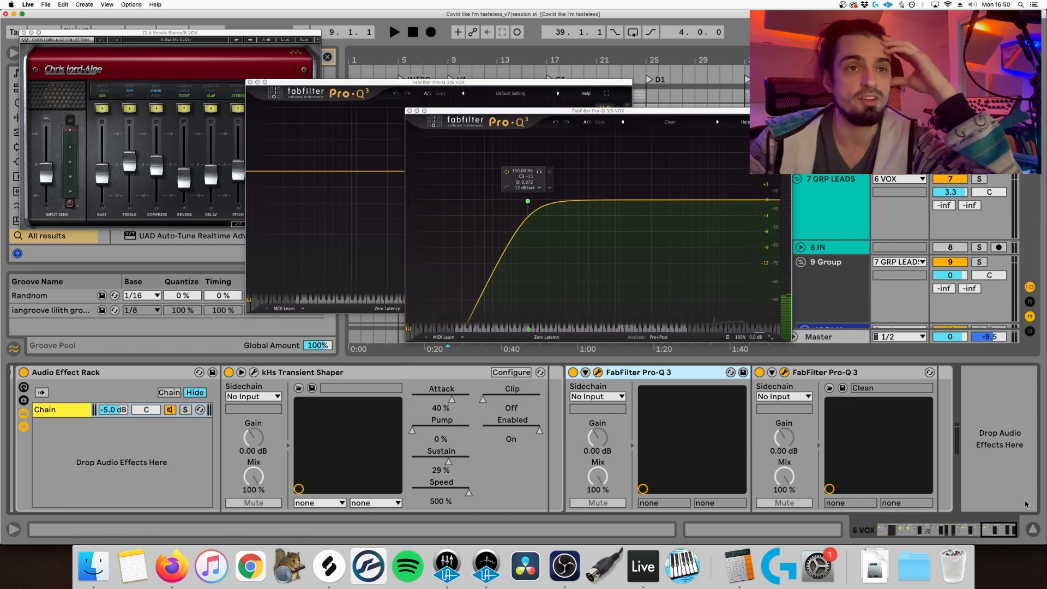
Step: Close the open FabFilter Pro-Q 3 and CLA Vocals plug-in windows
left_click(254, 81)
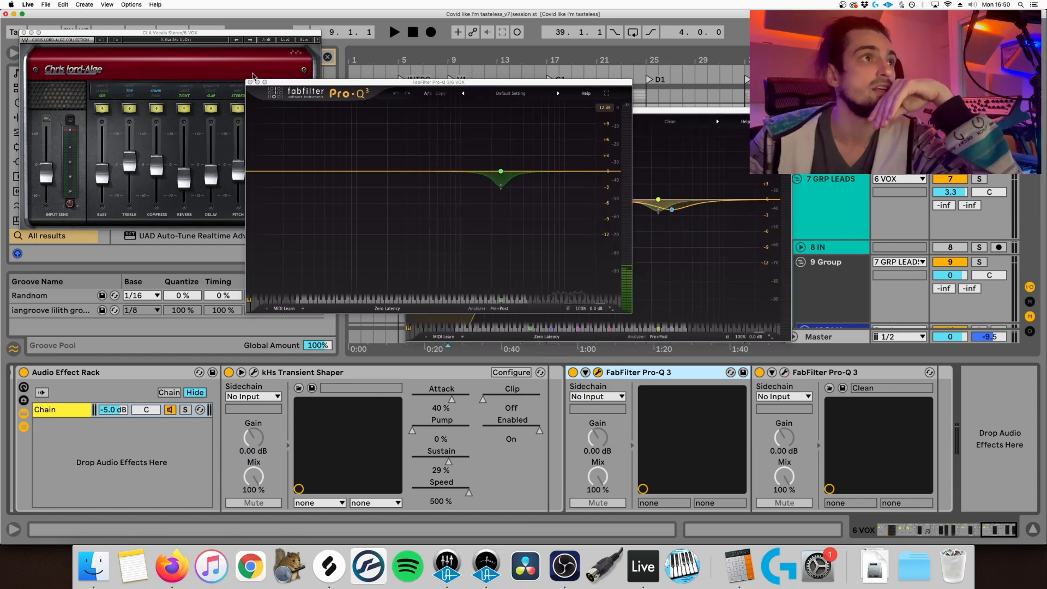
left_click(250, 81)
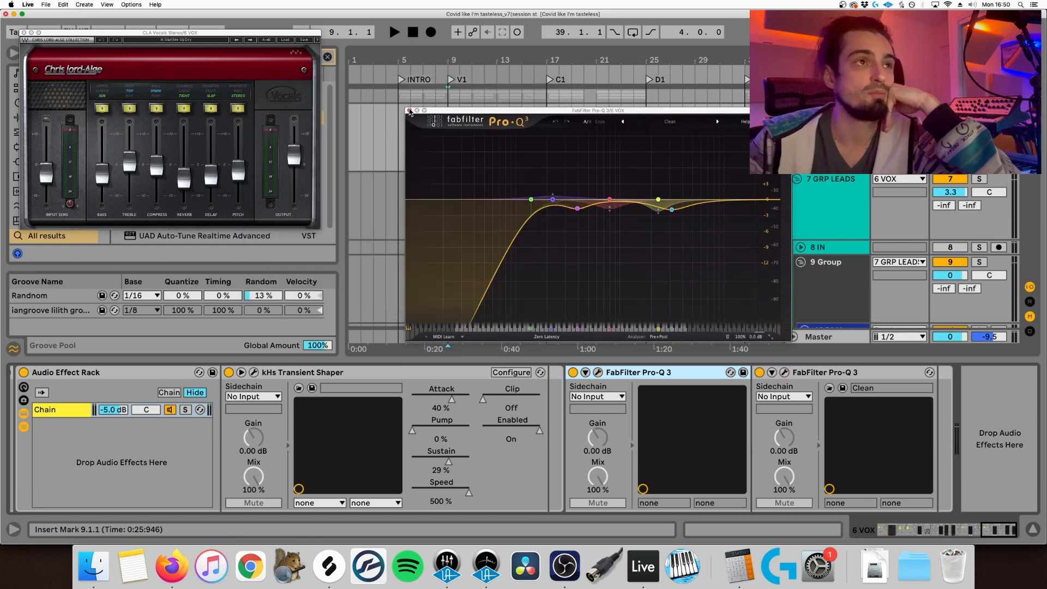
left_click(409, 111)
left_click(24, 33)
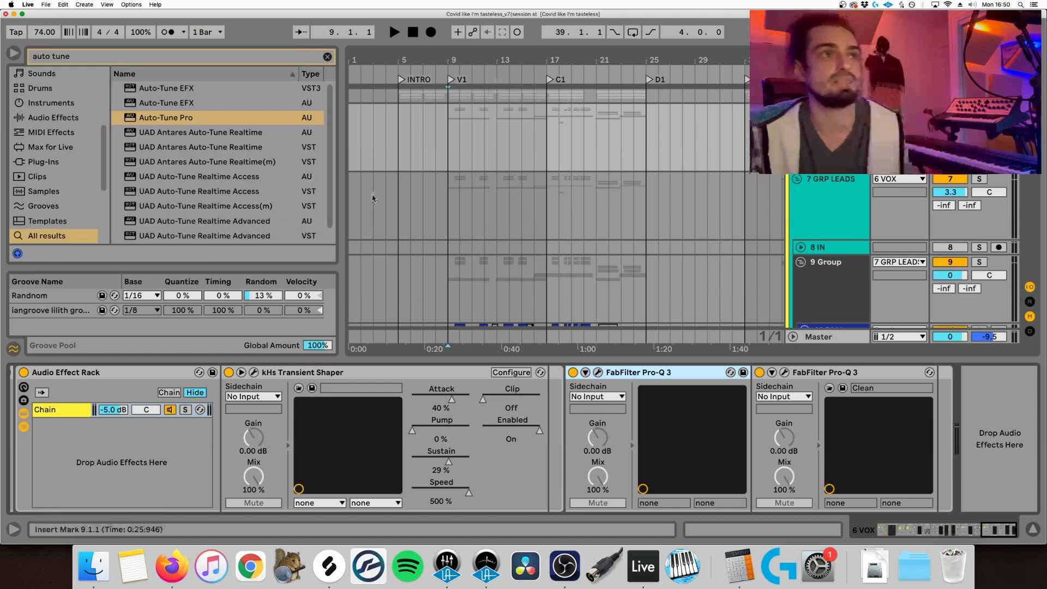
Step: Start playback of the arrangement from the INTRO marker at bar 5
left_click(425, 142)
left_click(400, 155)
key("space")
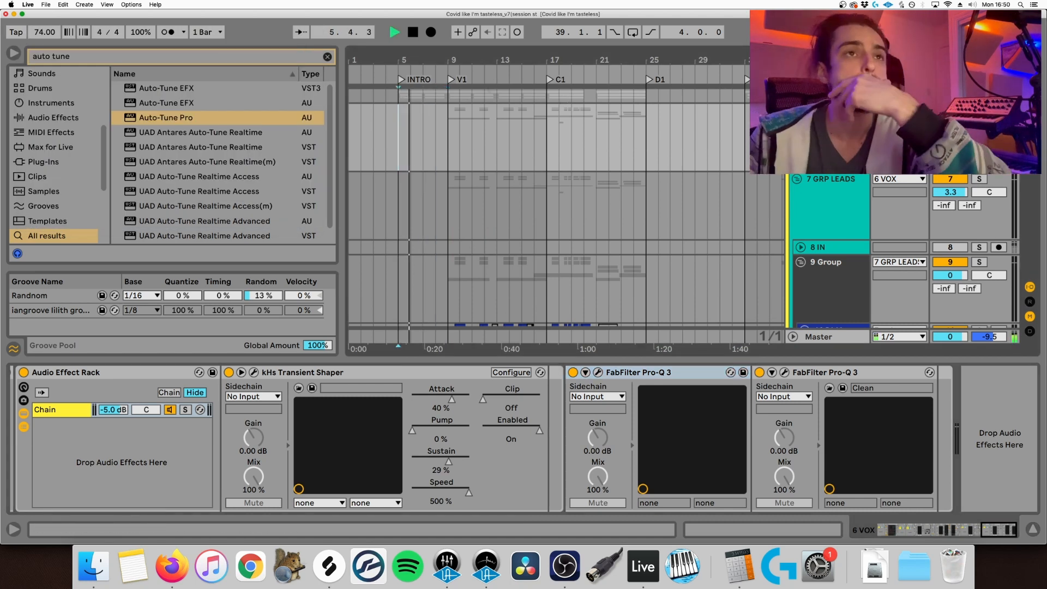
Step: Show the devices on 7 GRP LEADS and the beginning of the 6 VOX effect chain during playback
left_click(829, 213)
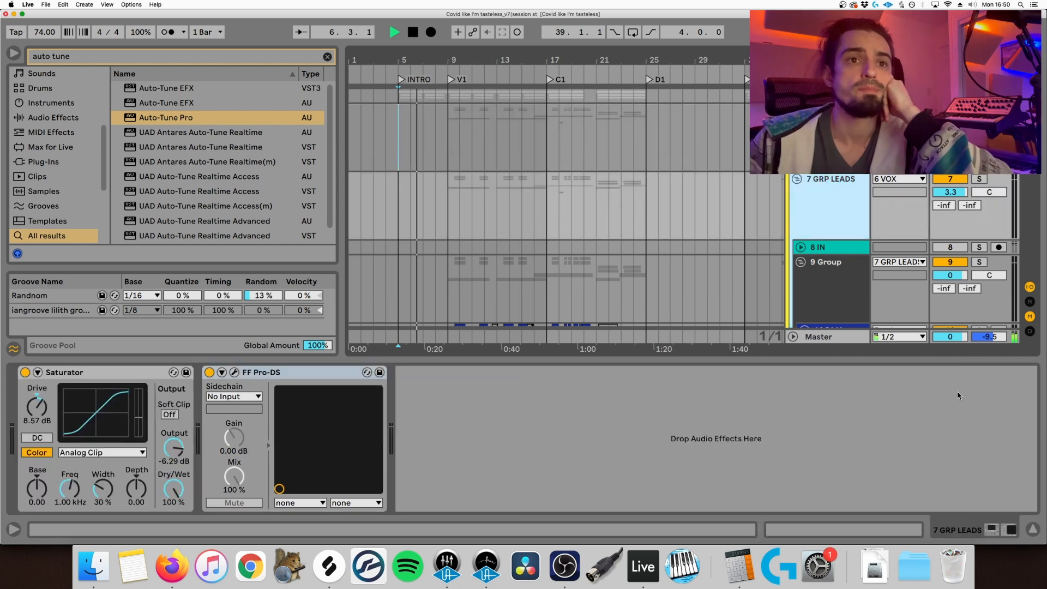
left_click(818, 142)
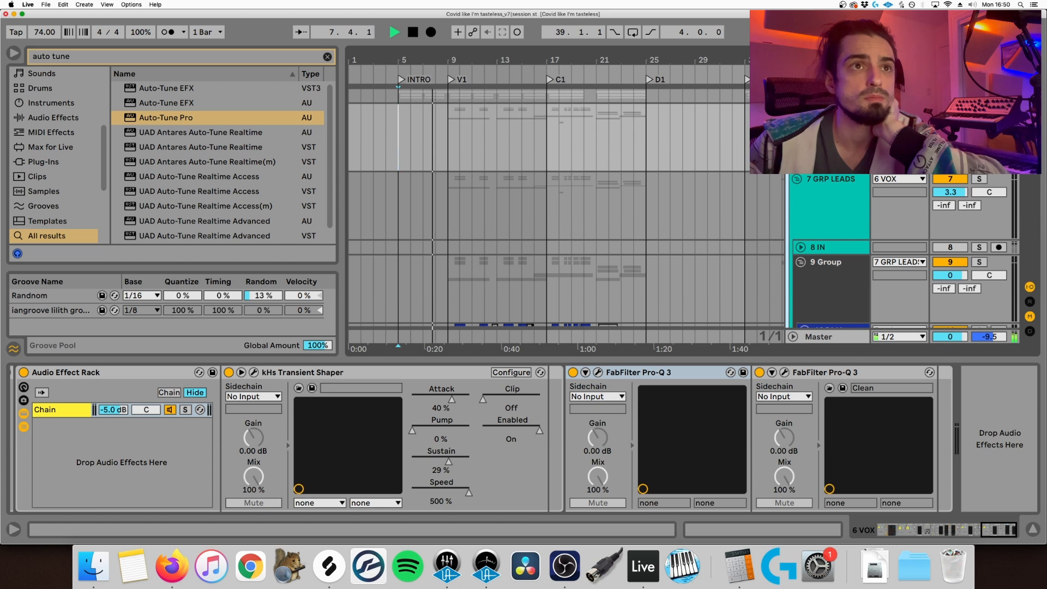
scroll(830, 188, "down", 3)
scroll(825, 191, "down", 1)
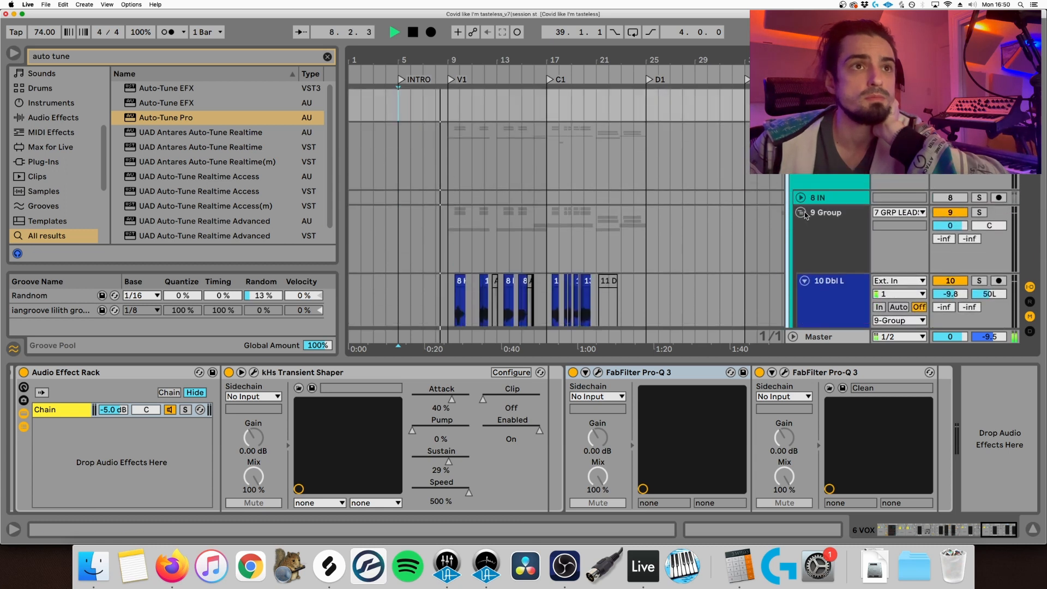
scroll(818, 175, "up", 3)
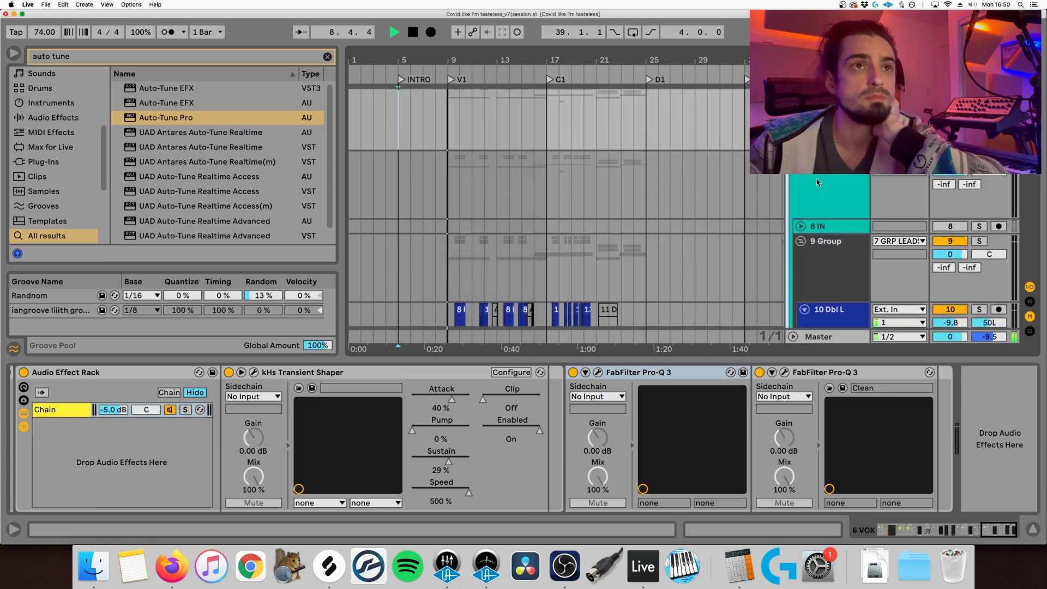
left_click(818, 180)
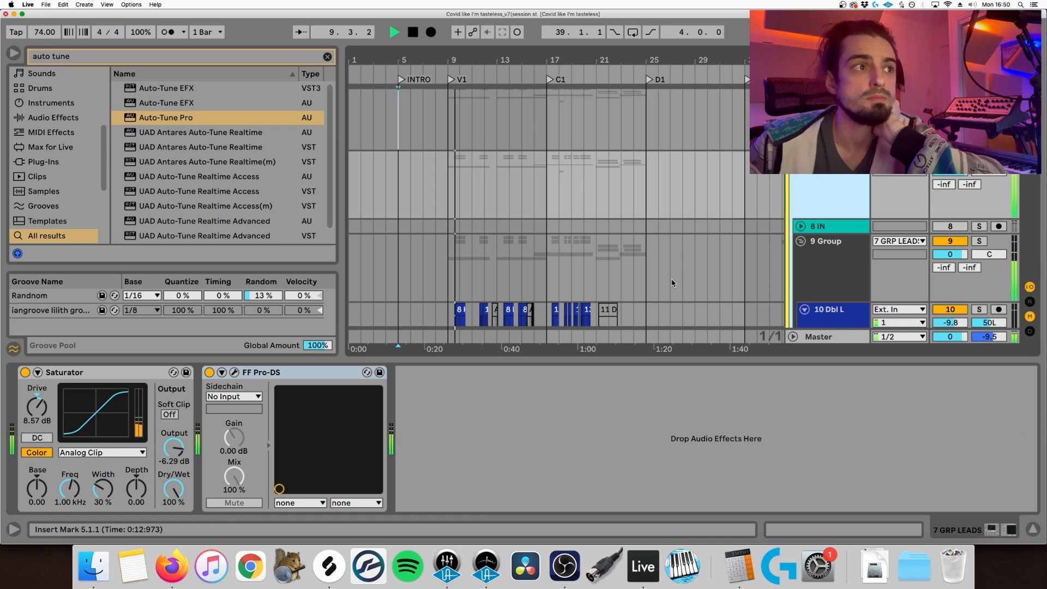
scroll(706, 248, "down", 2)
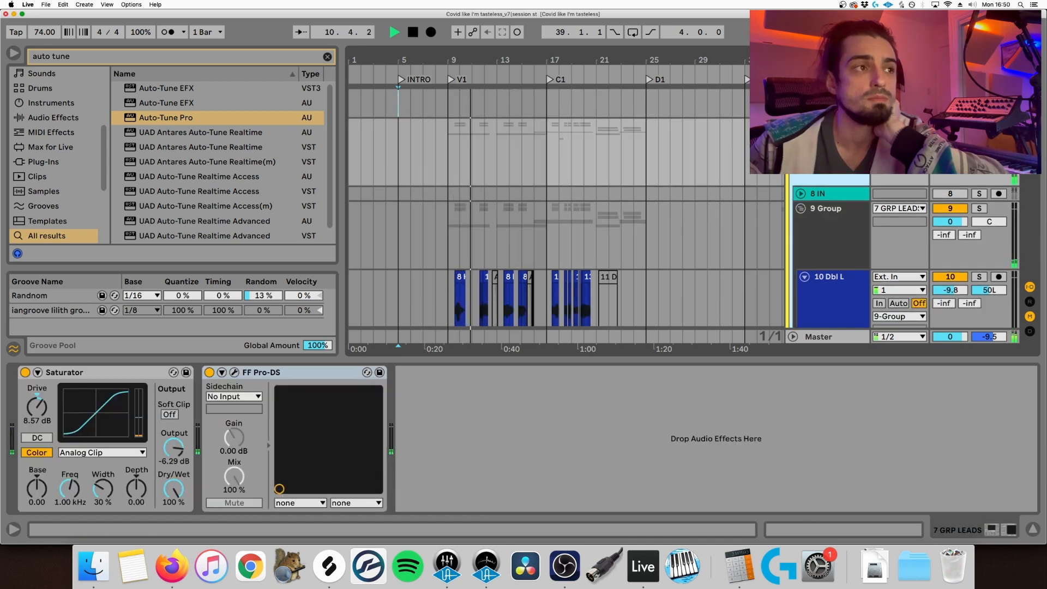
left_click(837, 218)
left_click_drag(997, 530, 893, 531)
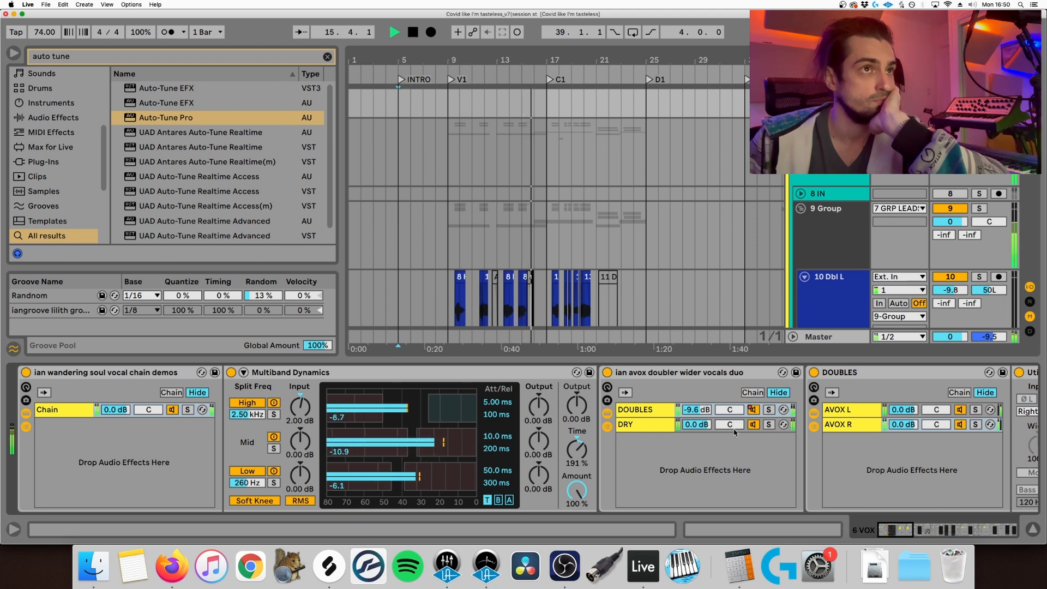
Step: Look through the vocal tracks from 10 Dbl L down to 18 Audio in the arrangement
scroll(604, 219, "down", 3)
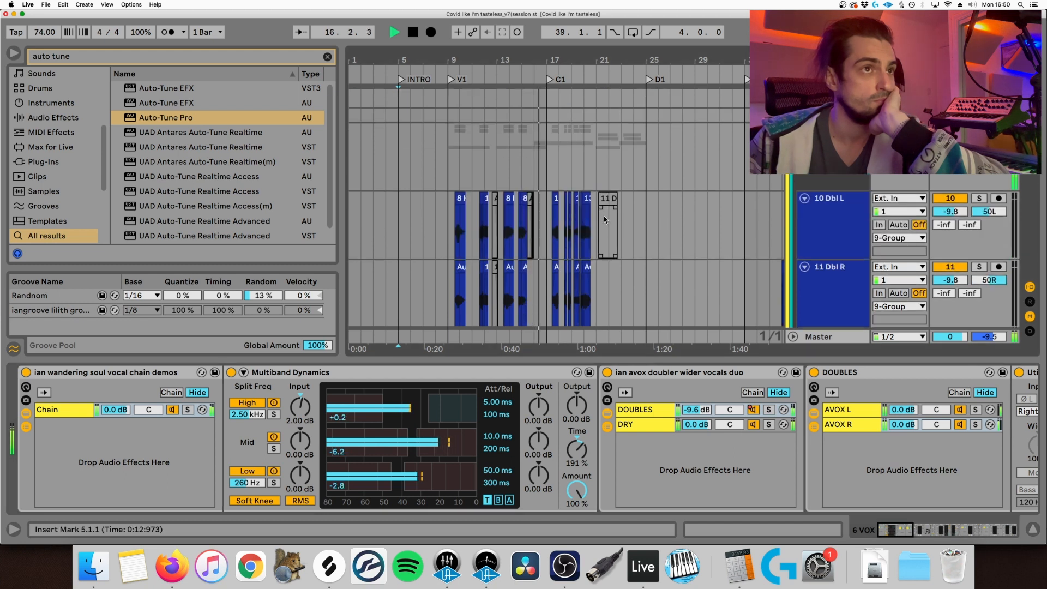
scroll(605, 220, "down", 6)
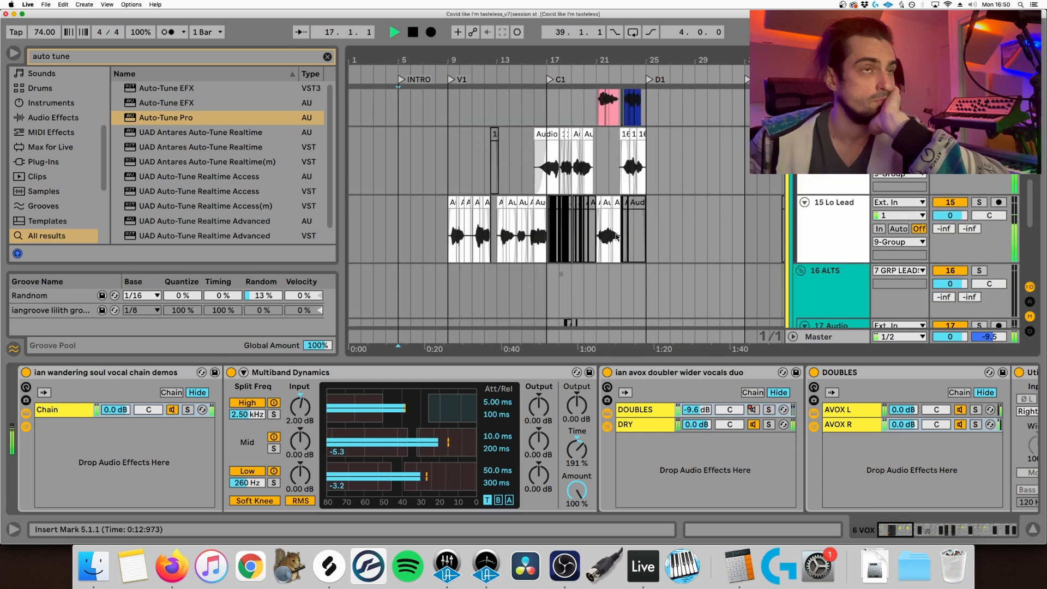
scroll(616, 235, "up", 8)
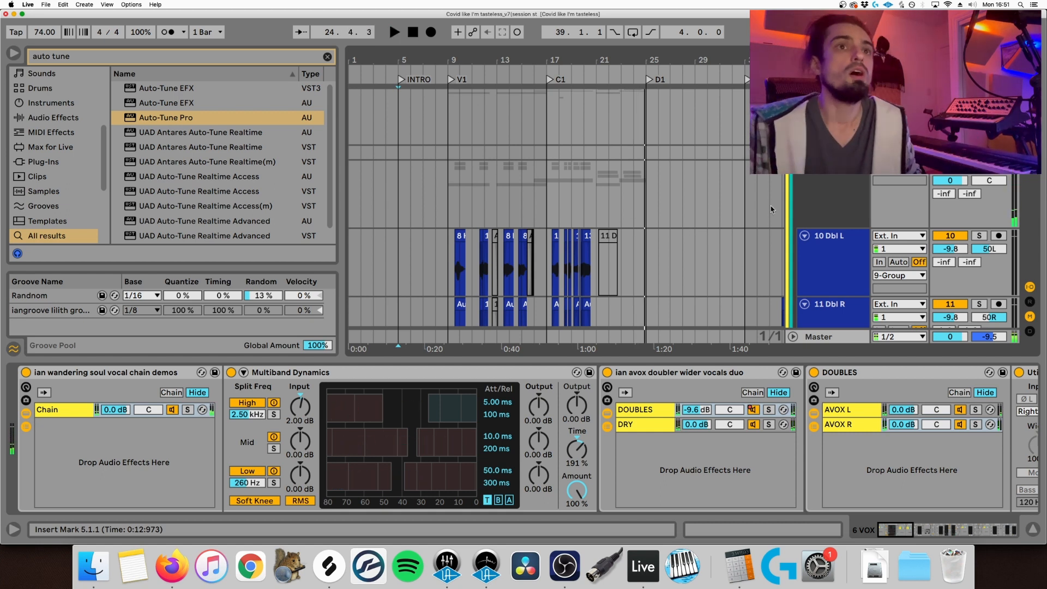
scroll(771, 209, "down", 2)
scroll(771, 209, "down", 5)
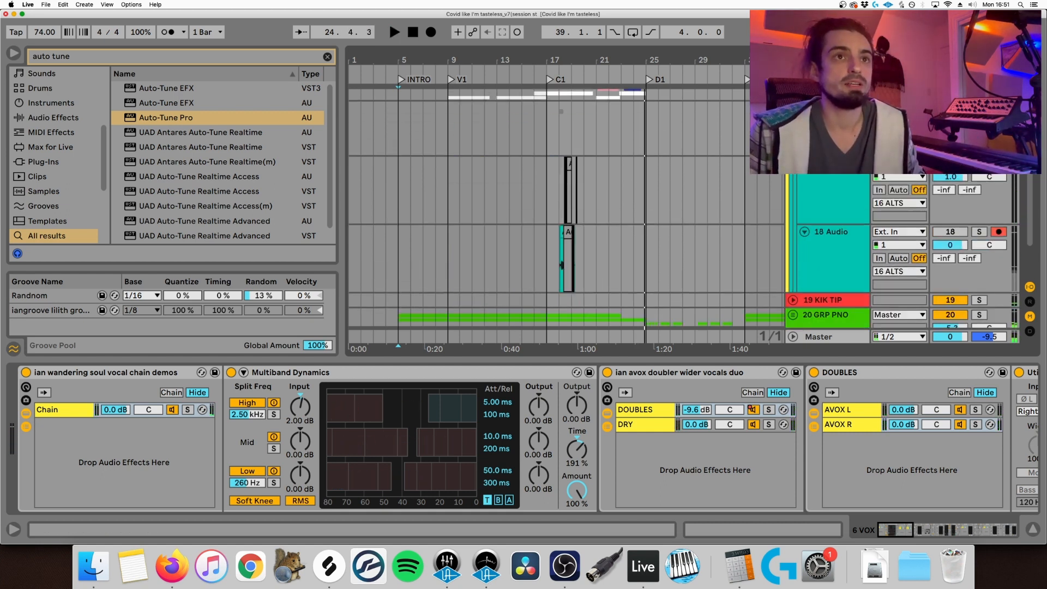
scroll(833, 244, "up", 6)
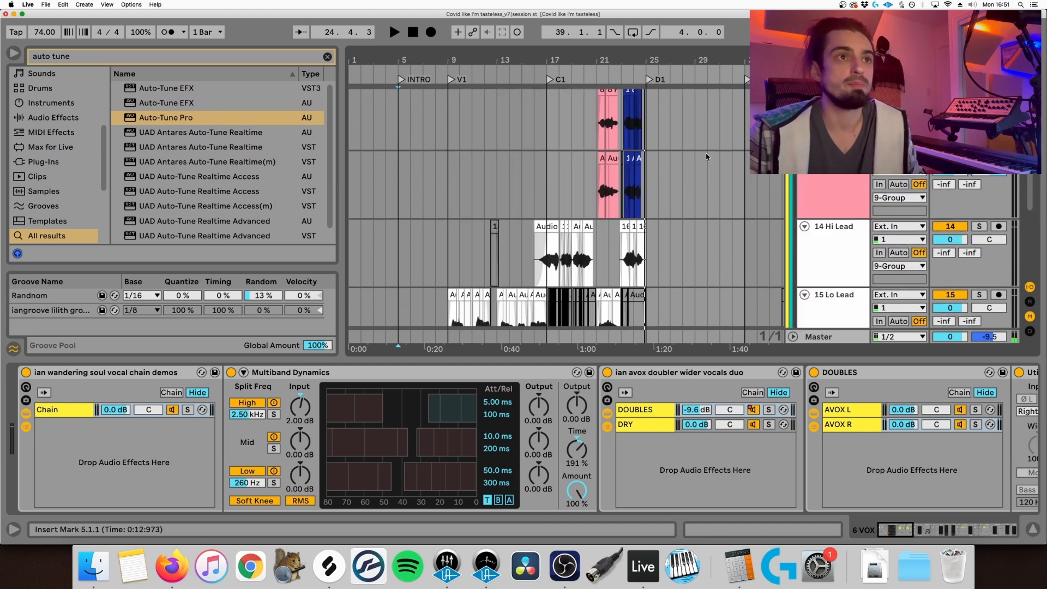
Step: Solo the 15 Lo Lead track and play it from the V1 marker at bar 9
left_click(450, 196)
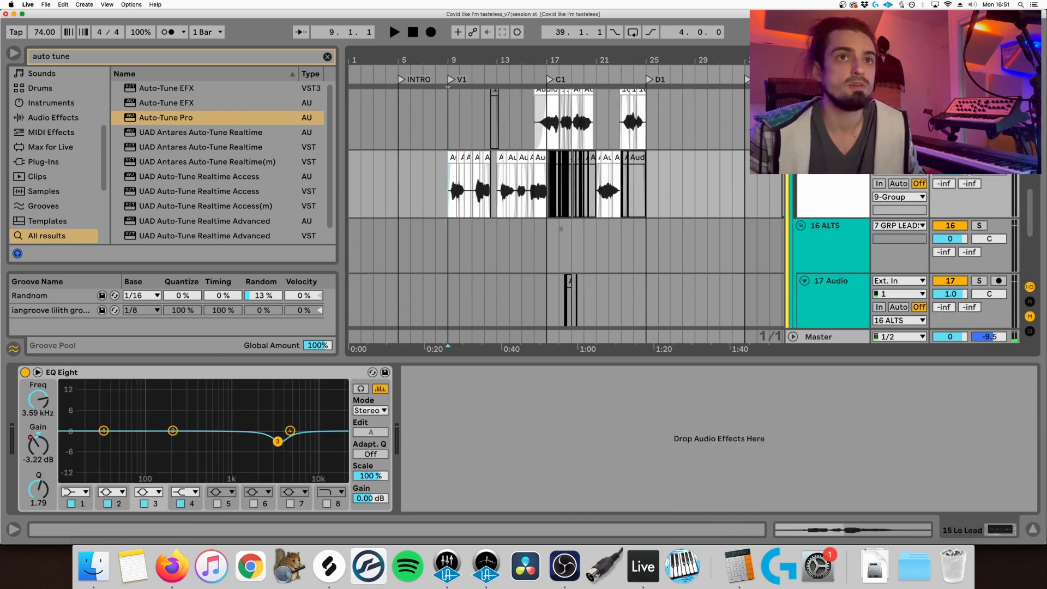
key("space")
key("plus")
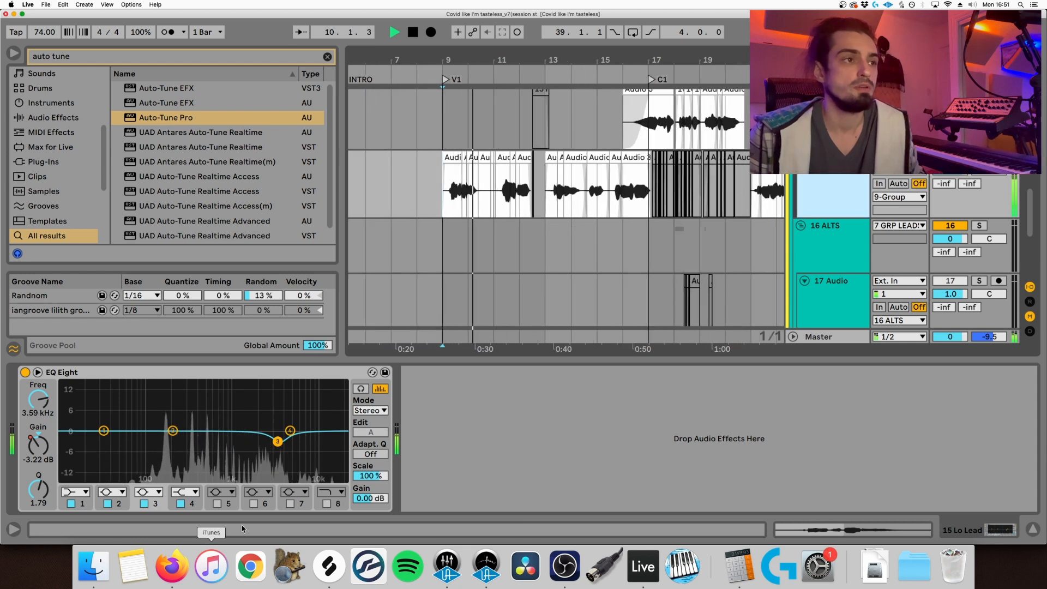
key("space")
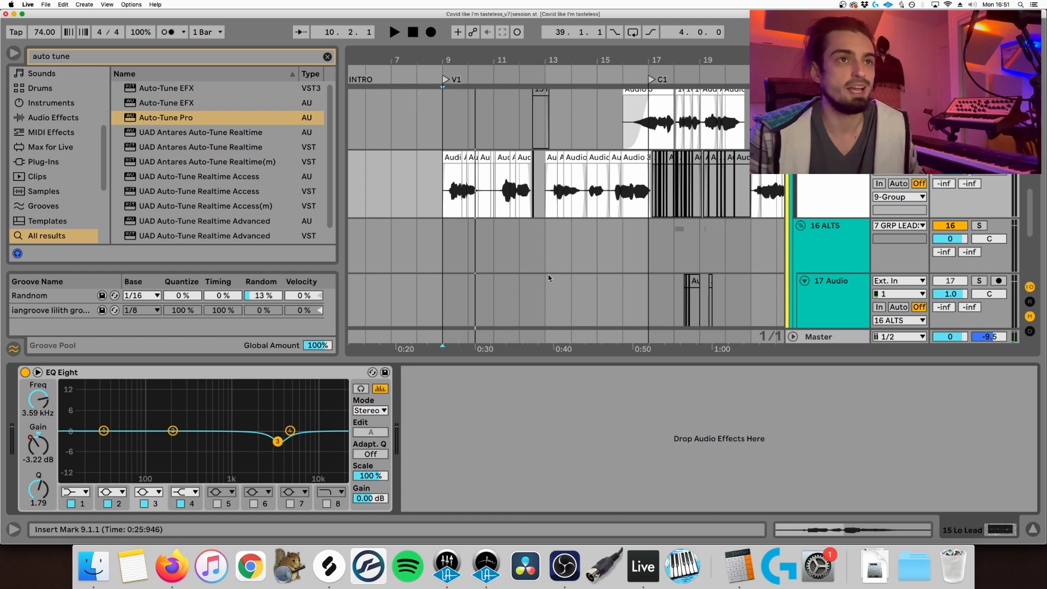
Step: Show the Saturator and FF Pro-DS on 7 GRP LEADS and audition the soloed lead vocal from V1
key("Up")
key("Up")
key("Up")
key("Up")
key("Up")
key("Up")
key("Up")
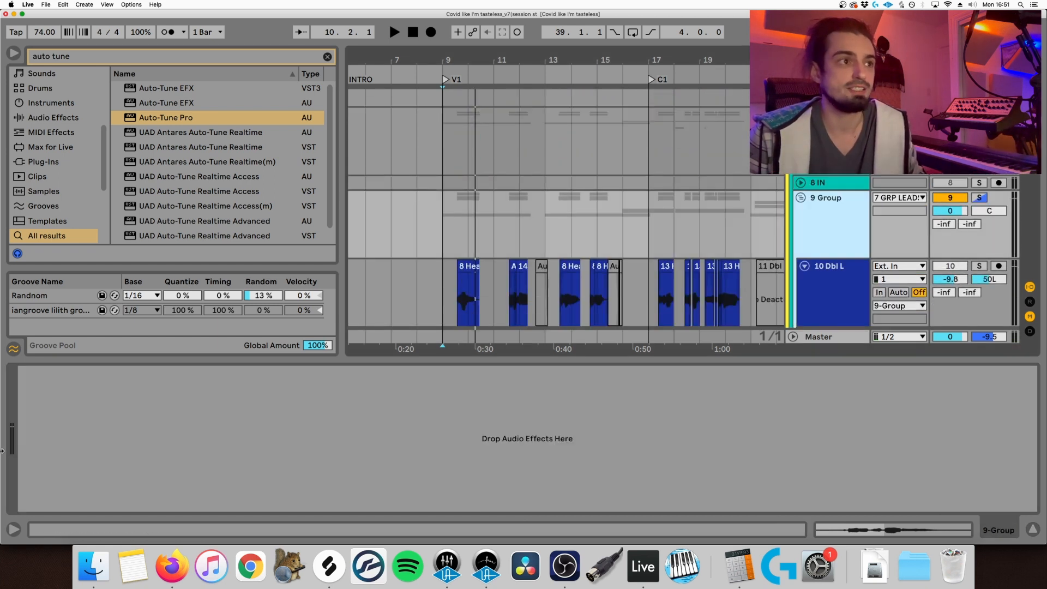
key("Up")
key("space")
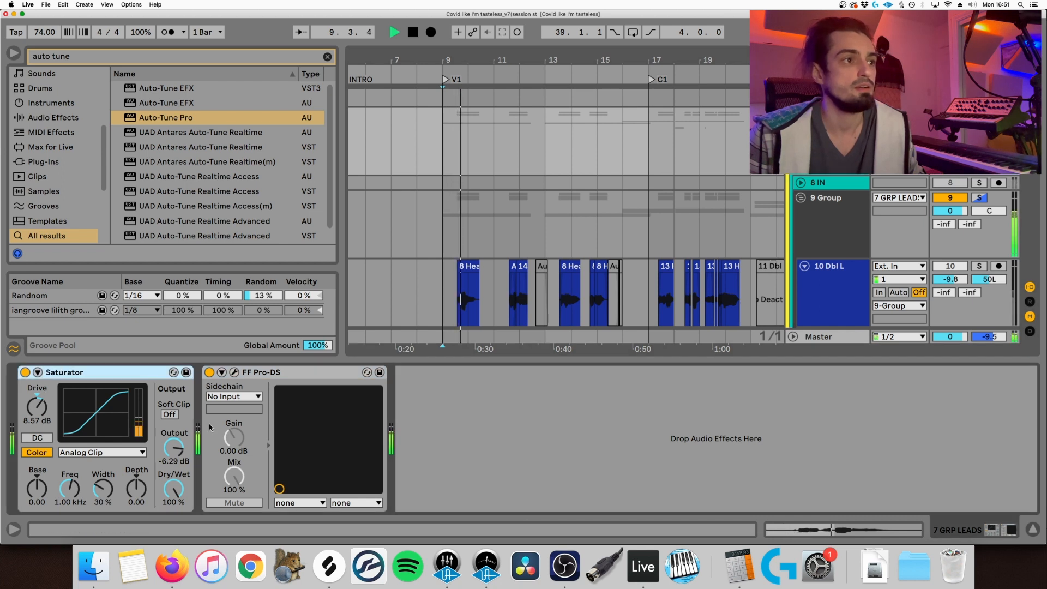
key("space")
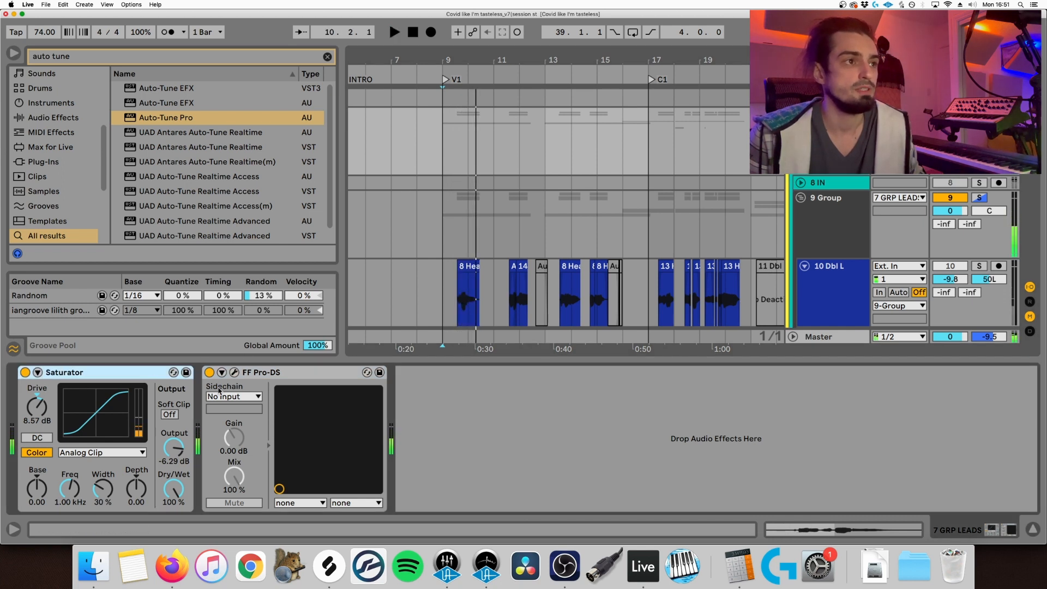
Step: Open the FF Pro-DS window on 7 GRP LEADS, monitor its de-essing during playback from V1, and close it
left_click(234, 375)
key("space")
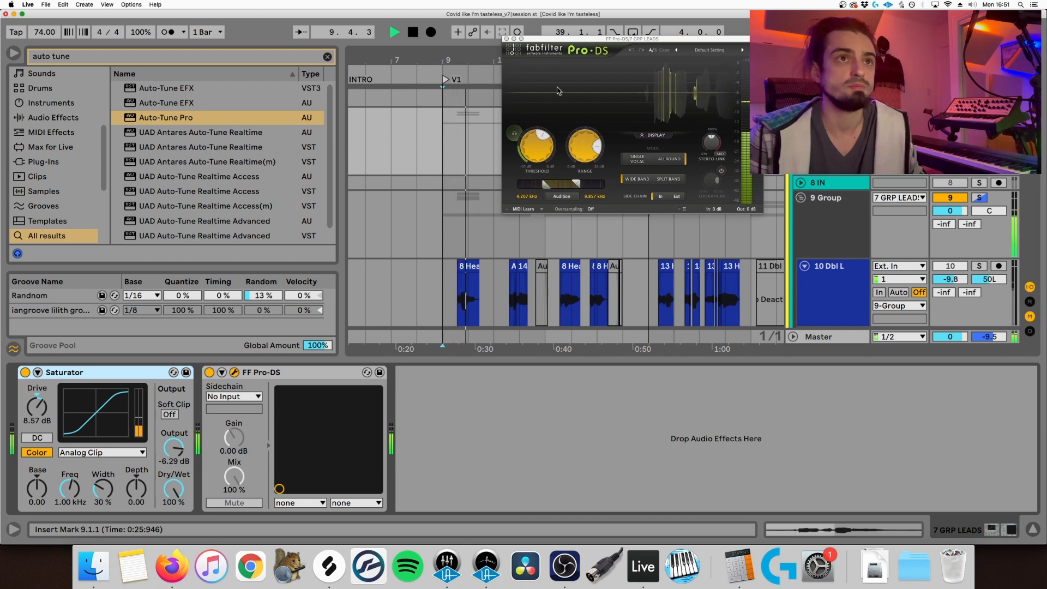
left_click(507, 39)
key("space")
Step: Show the device chain of the 6 VOX group, select its Multiband Dynamics, and enlarge the timeline around V1
scroll(567, 219, "up", 3)
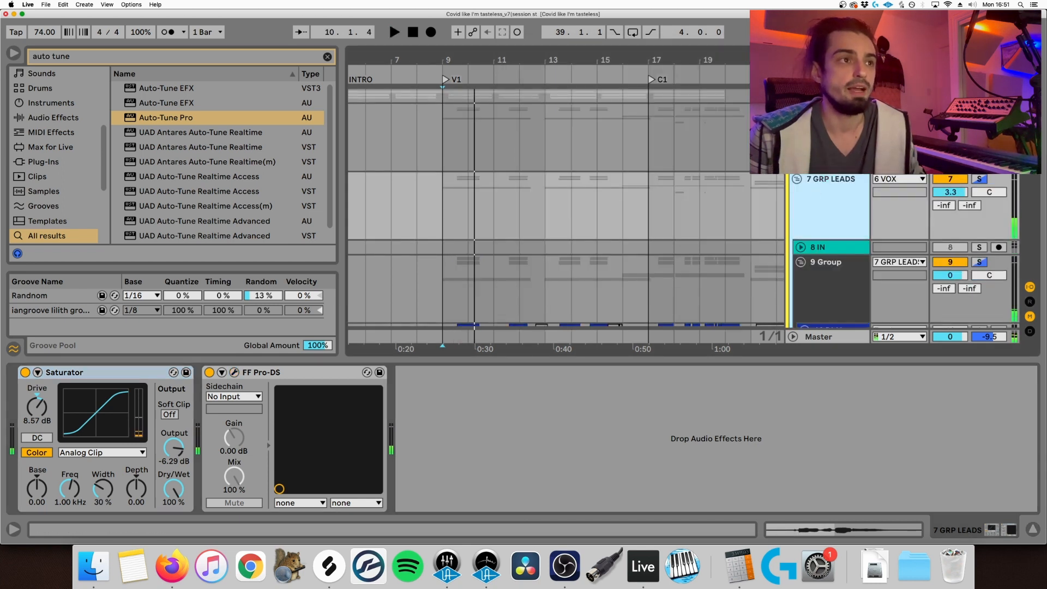
left_click(826, 111)
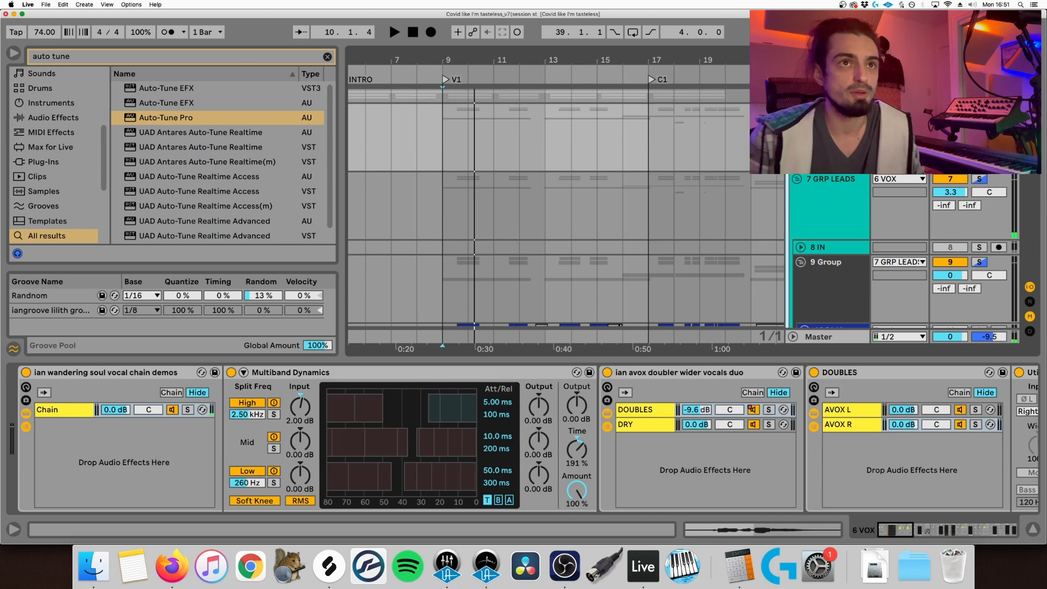
left_click(339, 370)
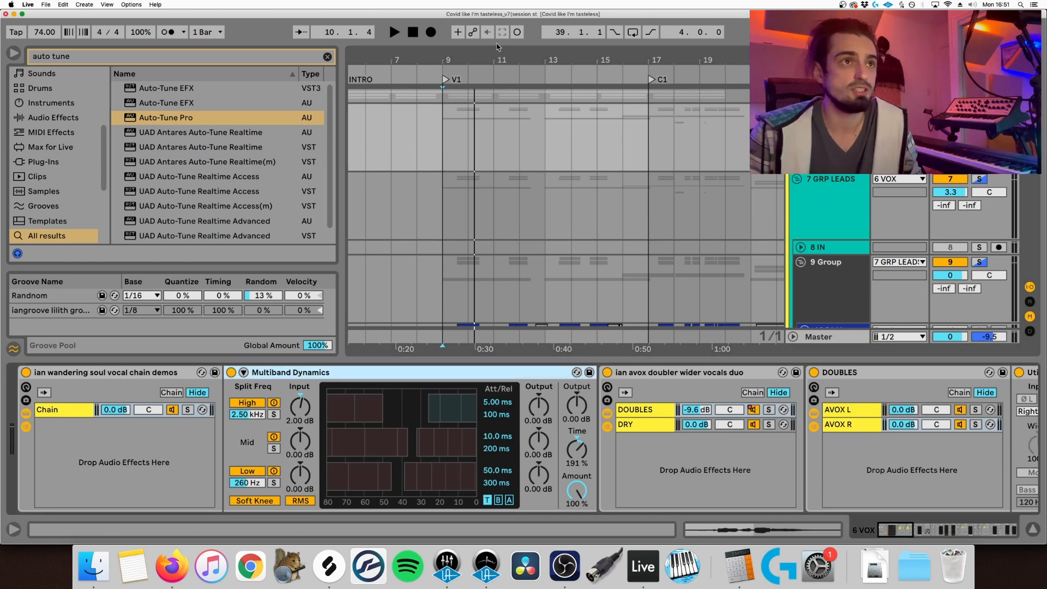
left_click_drag(445, 60, 444, 70)
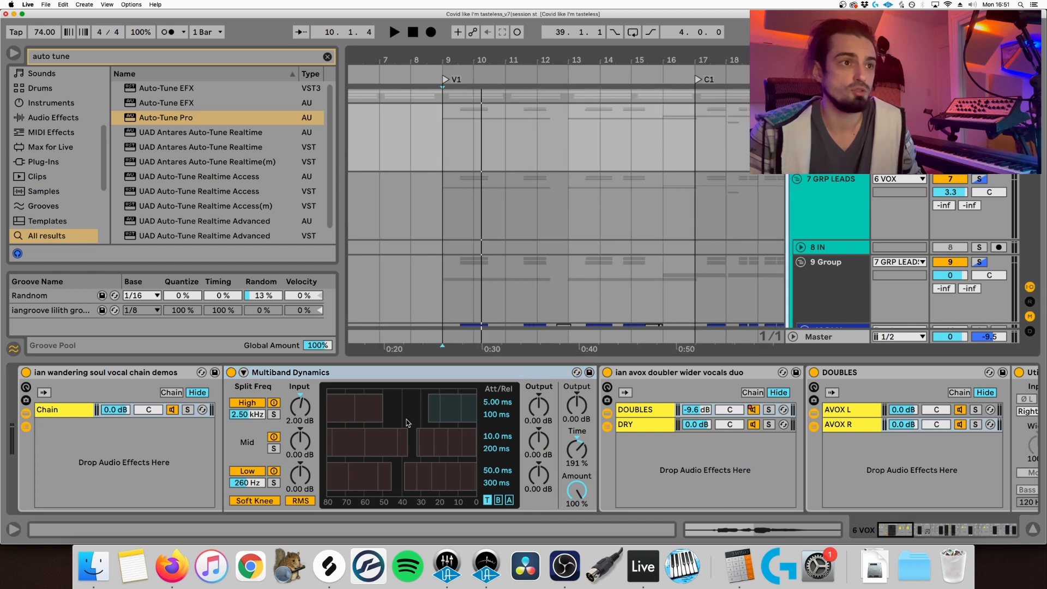
Step: Compare the lead vocal from V1 with Multiband Dynamics bypassed and re-enabled on 6 VOX
left_click(231, 373)
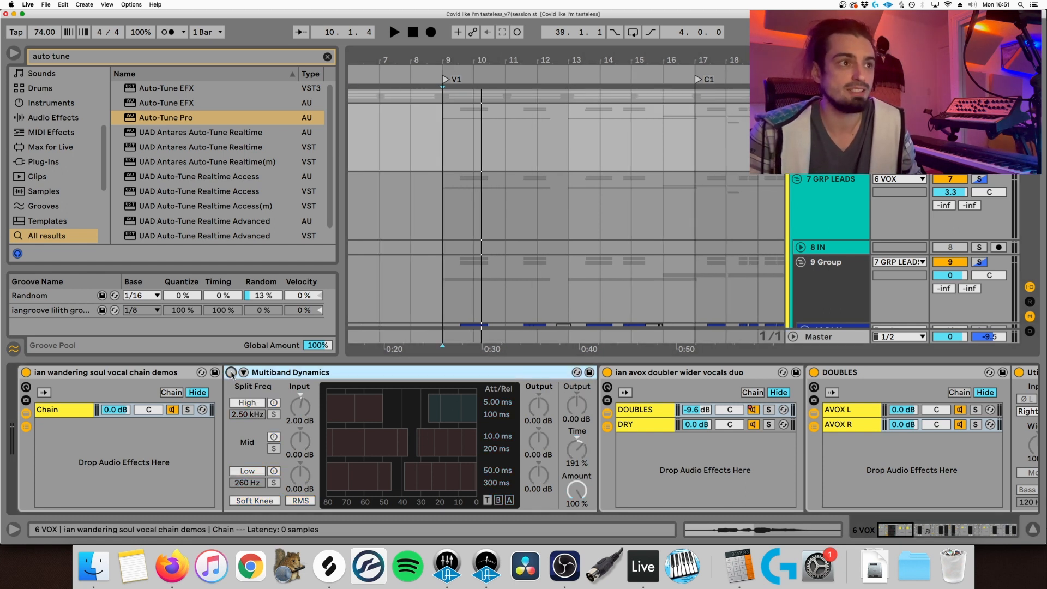
key("space")
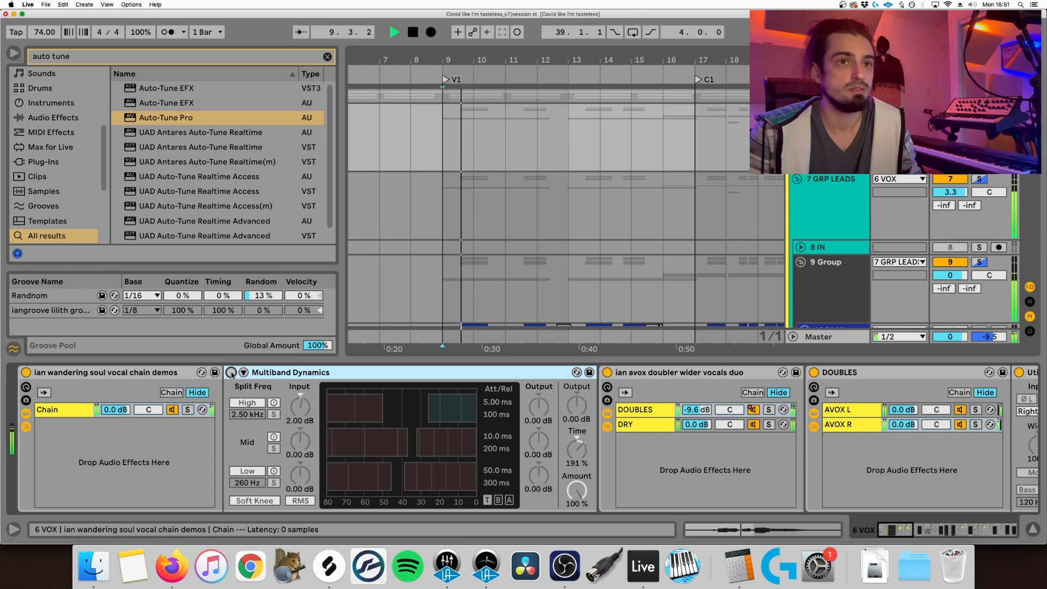
key("space")
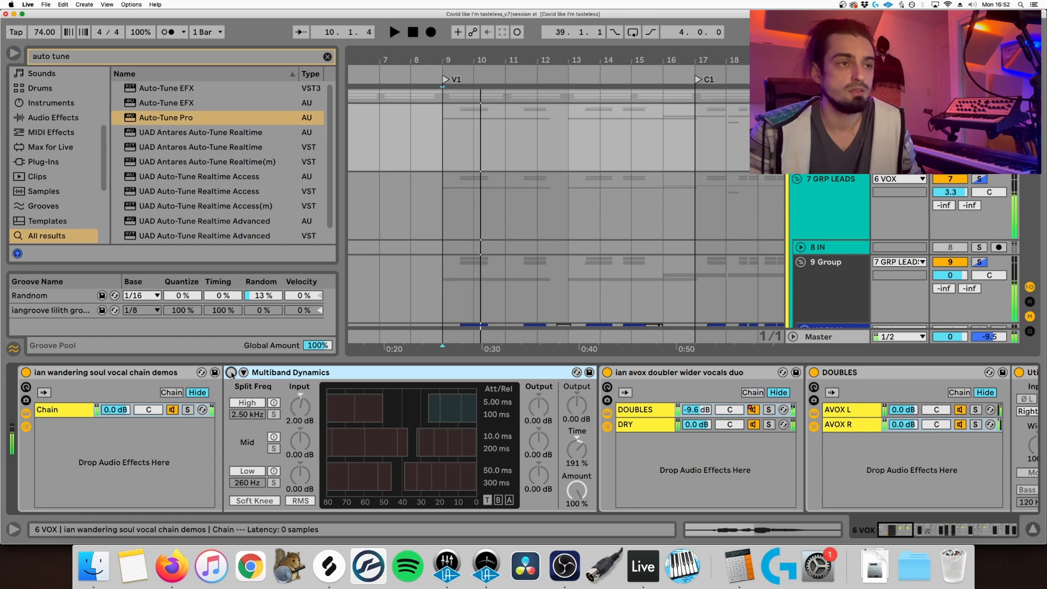
left_click(231, 374)
key("space")
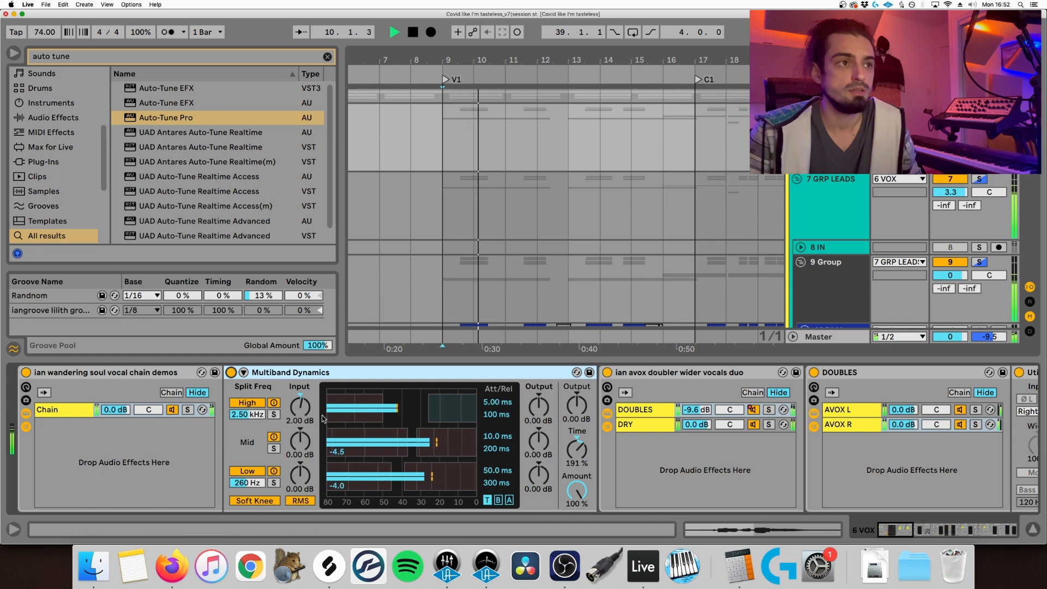
key("space")
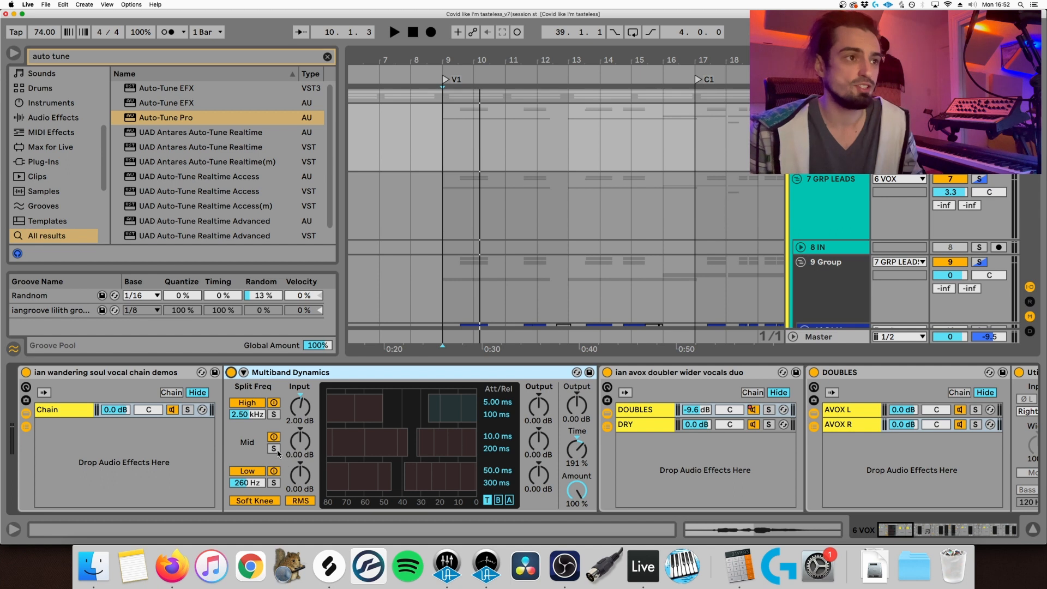
Step: Mute the DRY chain in the ian avox doubler wider vocals duo rack and audition the DOUBLES chain and its AVOX L devices
scroll(508, 379, "right", 5)
scroll(507, 379, "right", 4)
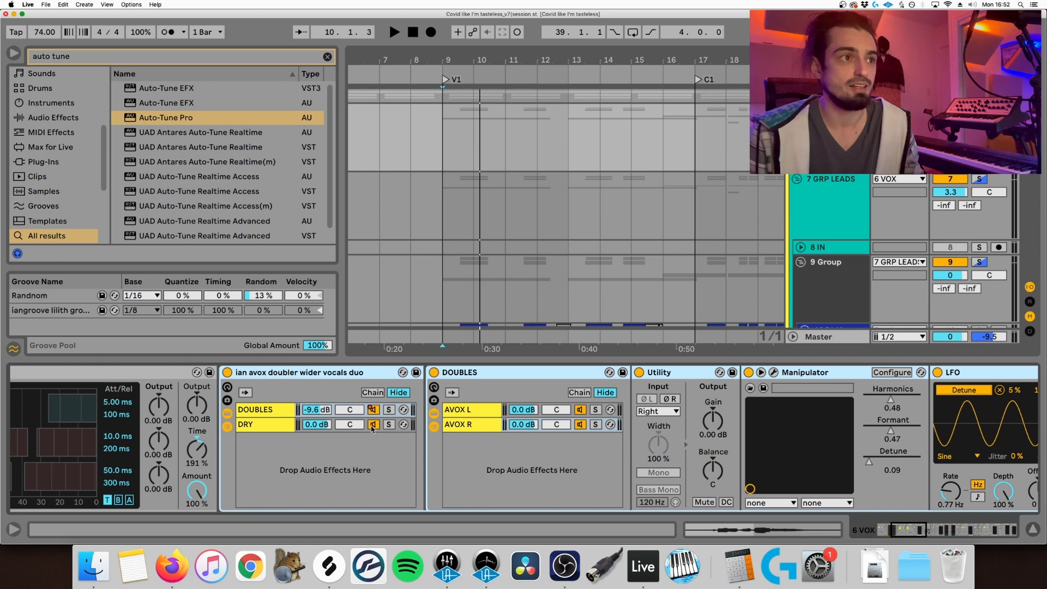
left_click(372, 429)
left_click(262, 409)
key("space")
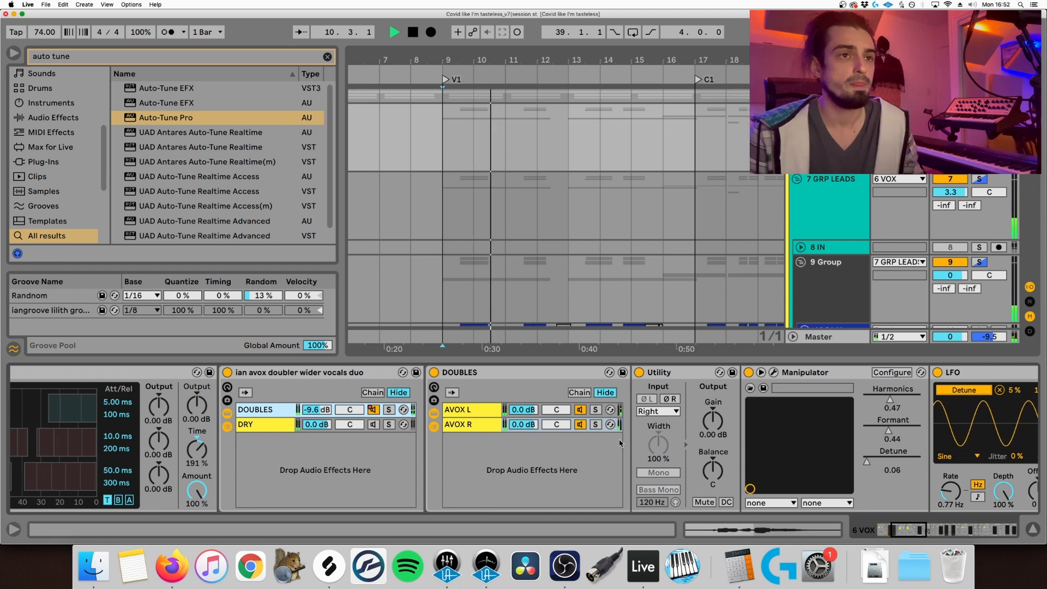
key("Up")
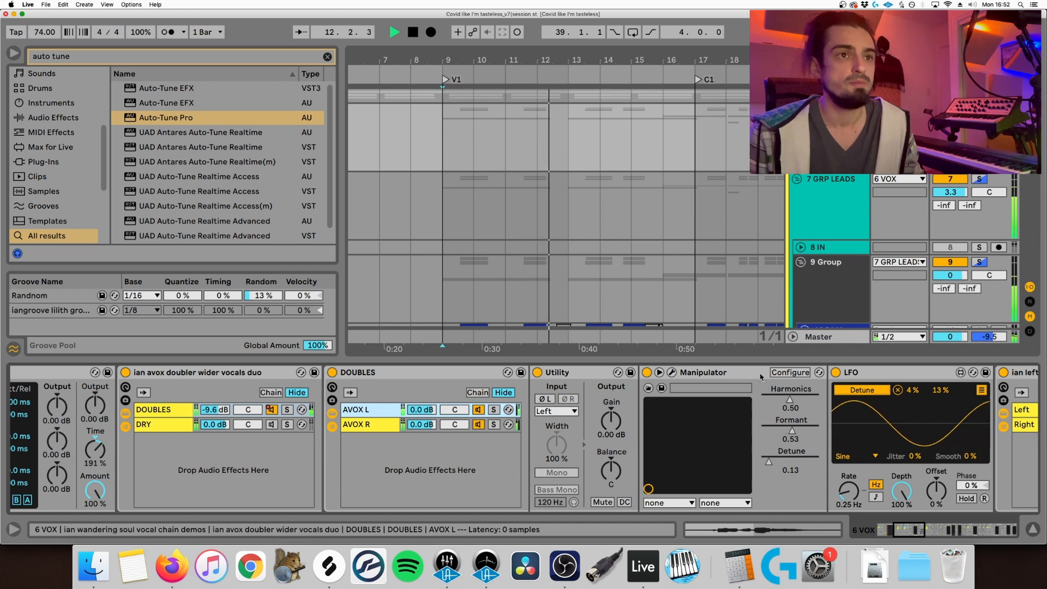
key("space")
Step: Open the Manipulator windows of the AVOX L and AVOX R chains and arrange them side by side
left_click(672, 372)
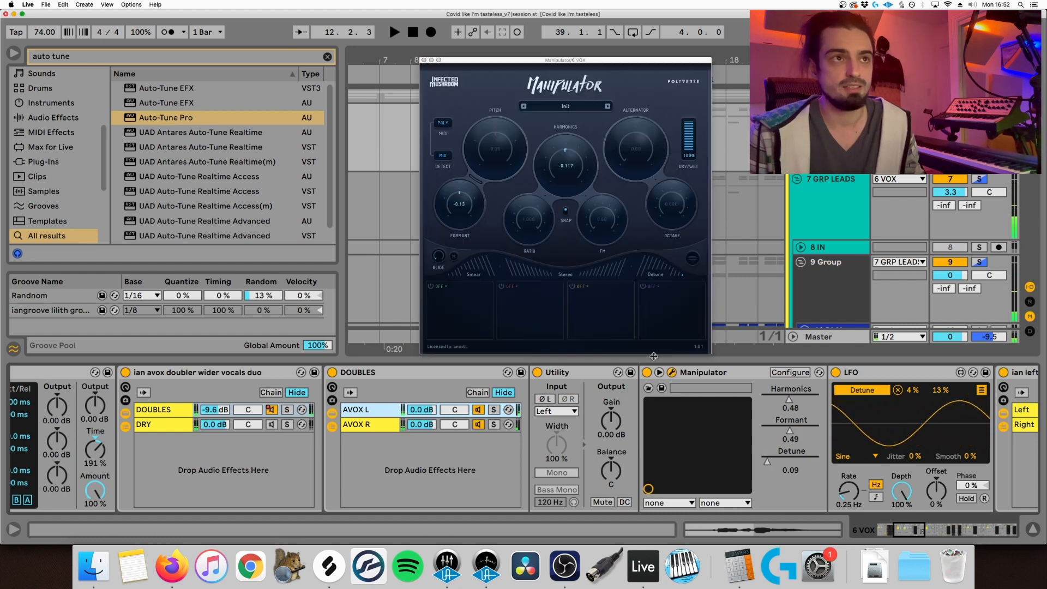
left_click(379, 430)
left_click(673, 373)
left_click_drag(592, 61, 369, 77)
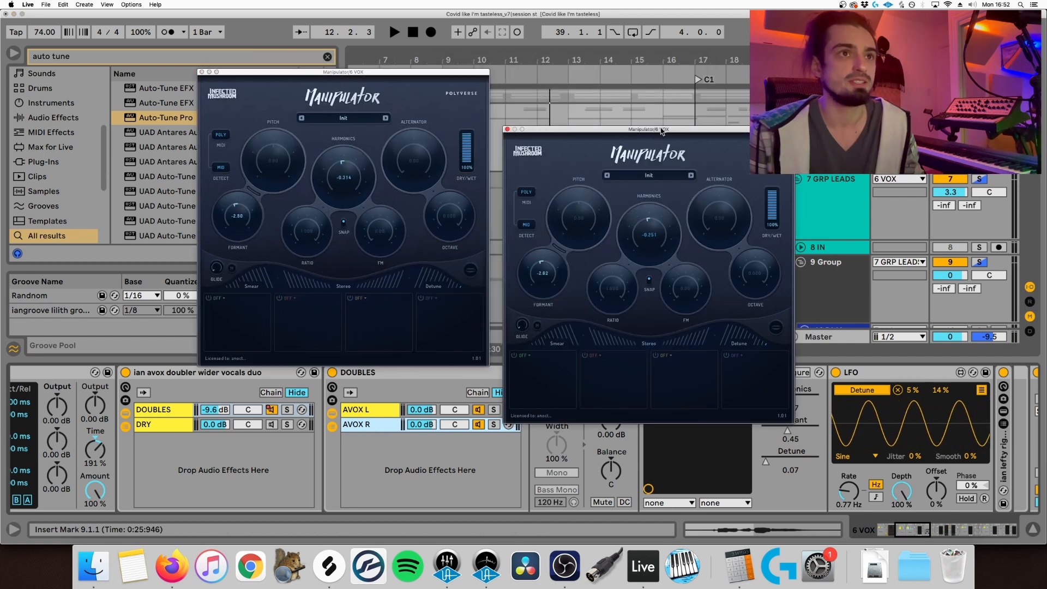
left_click_drag(661, 131, 661, 84)
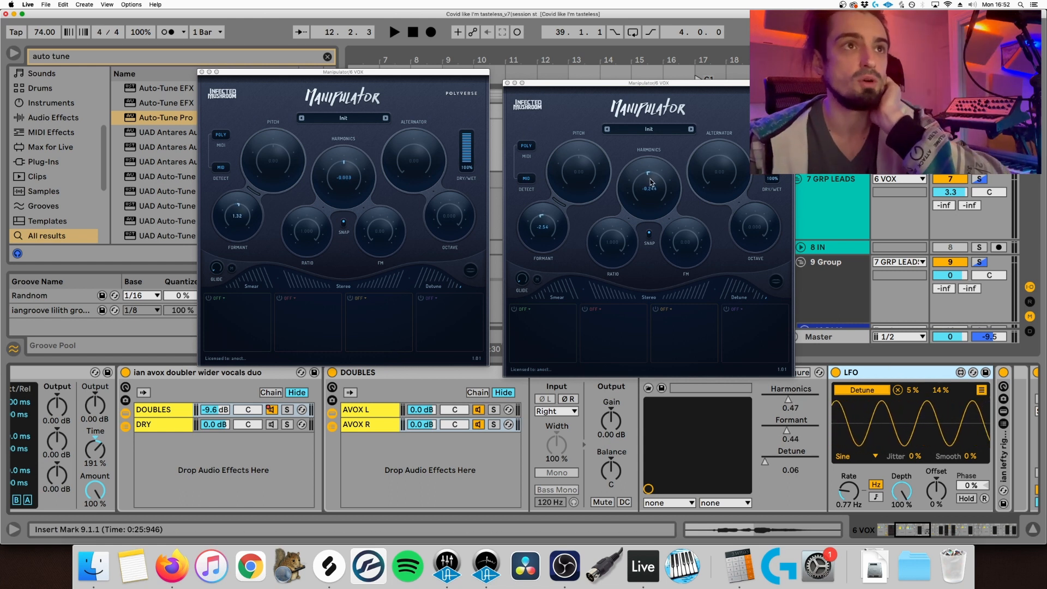
left_click_drag(698, 85, 685, 26)
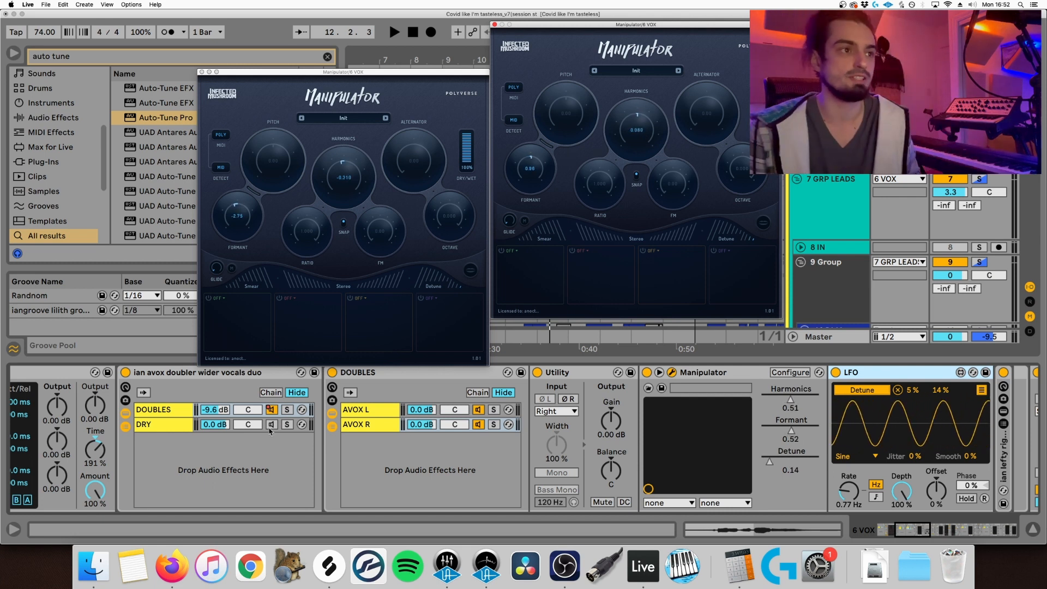
Step: Reactivate the DRY chain in the doubler rack and close both Manipulator windows
left_click(275, 431)
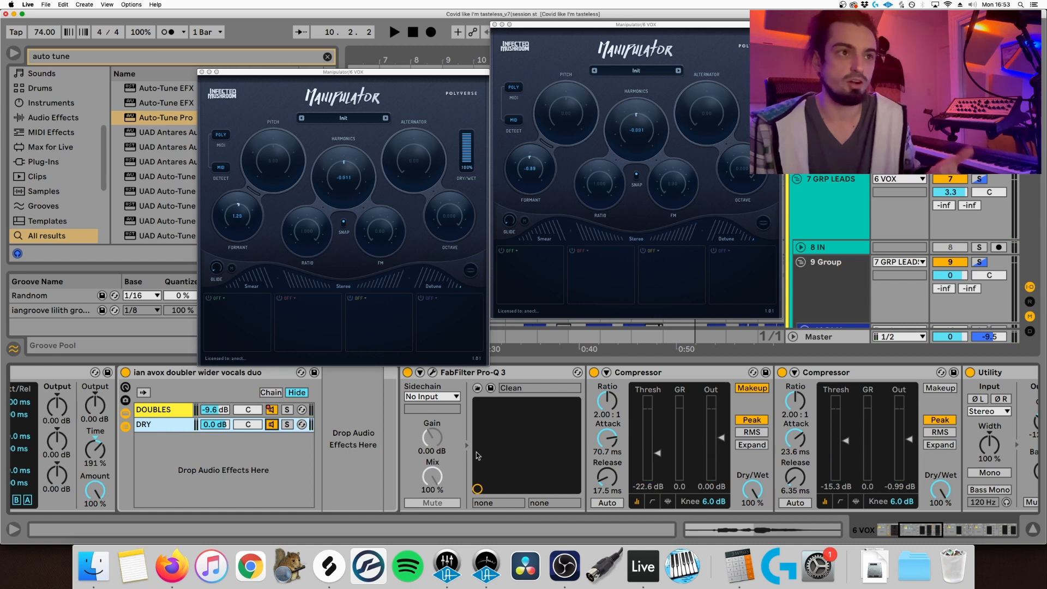
scroll(429, 423, "right", 3)
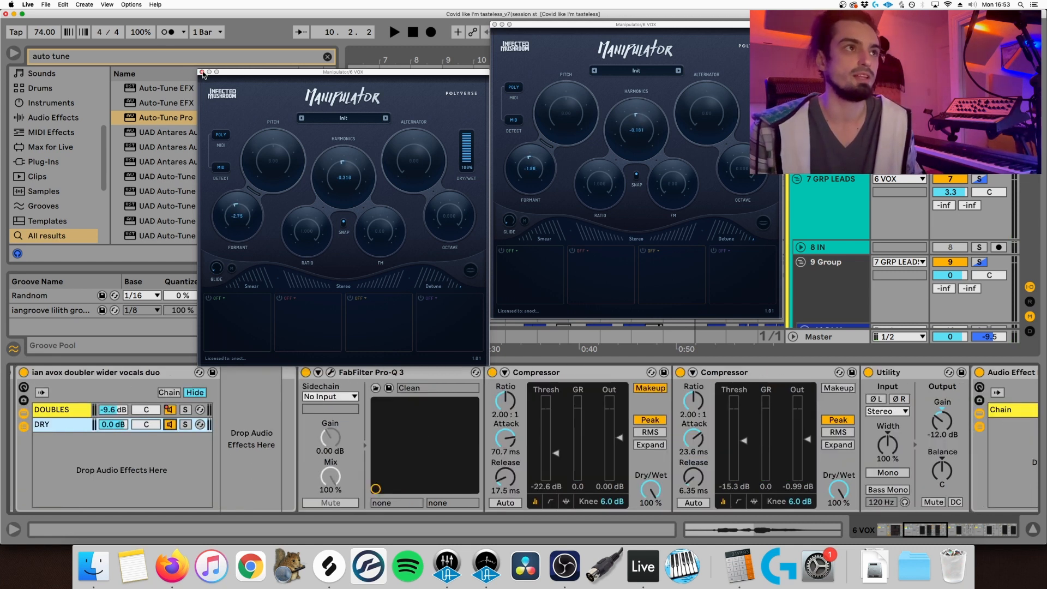
left_click(201, 71)
left_click(495, 24)
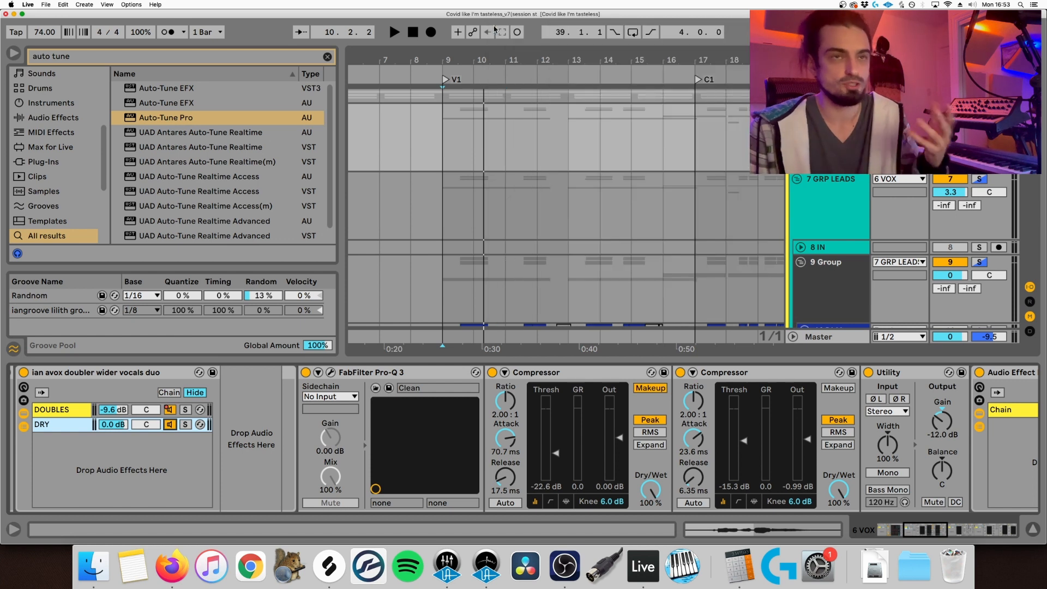
Step: Open the FabFilter Pro-Q 3 window on 6 VOX and inspect its low-mid and upper-mid cut bands
left_click(330, 372)
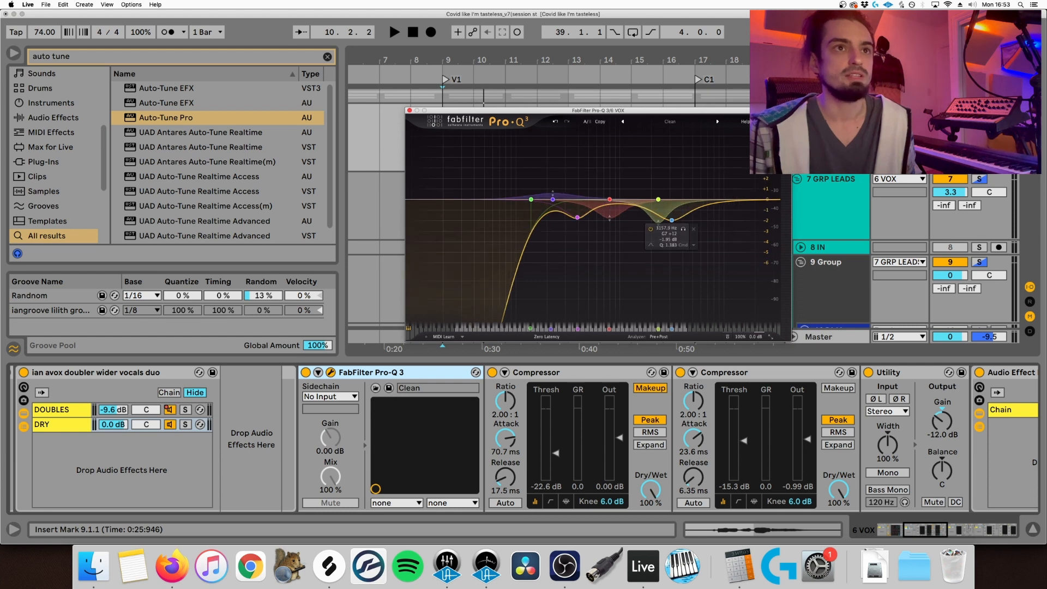
left_click(578, 218)
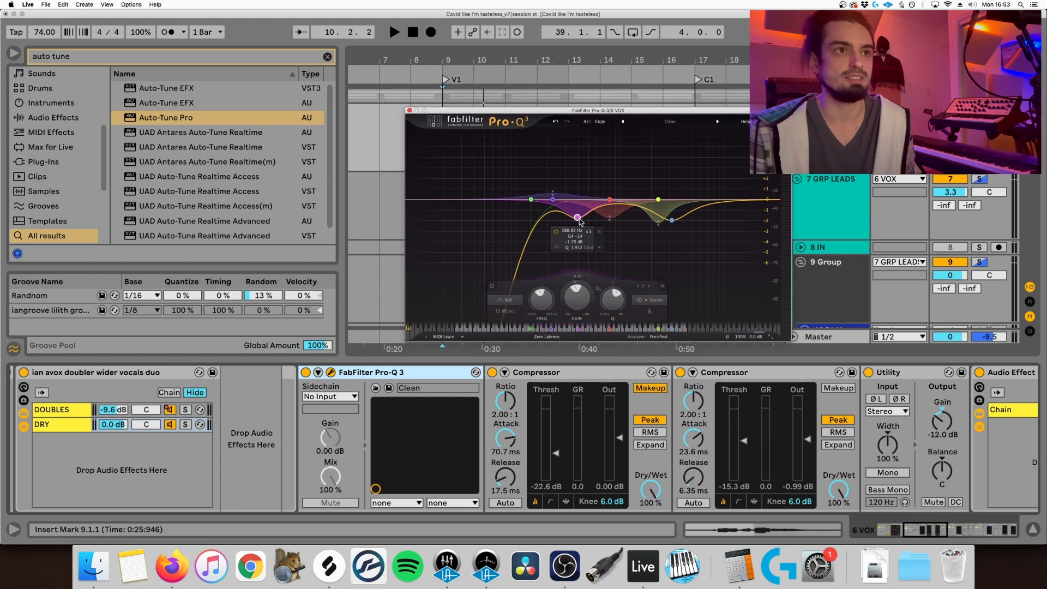
left_click(672, 221)
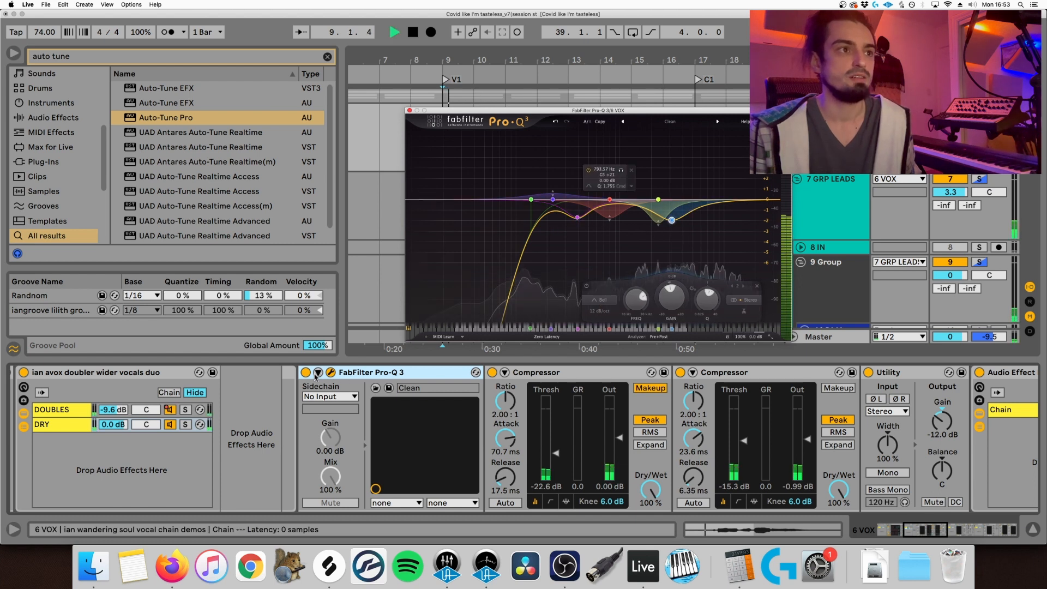
Step: Play the vocal from V1 and compare it with Pro-Q 3 bypassed and re-enabled
key("space")
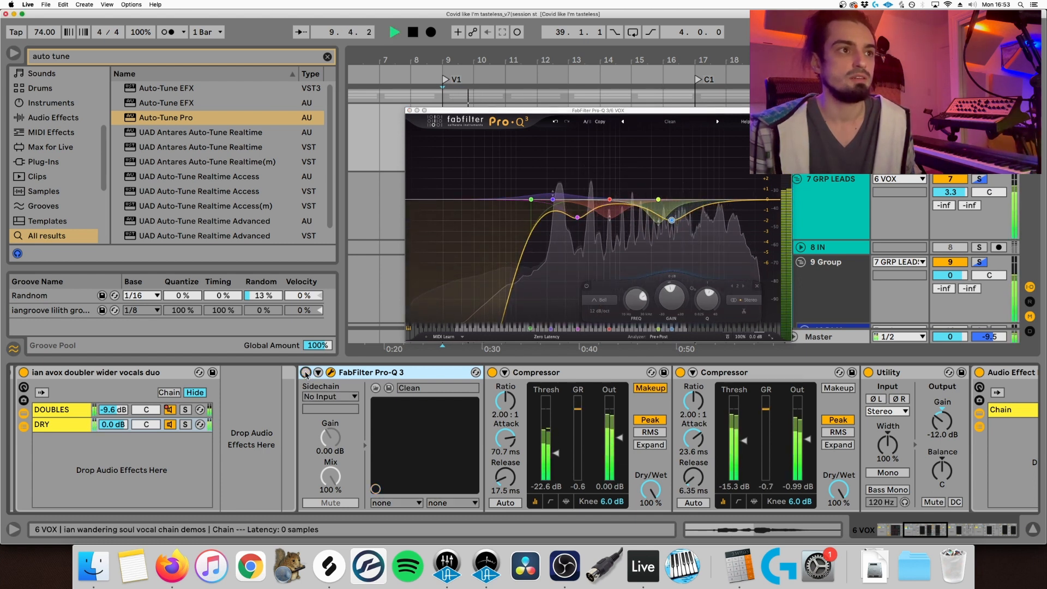
left_click(305, 373)
left_click(306, 373)
key("space")
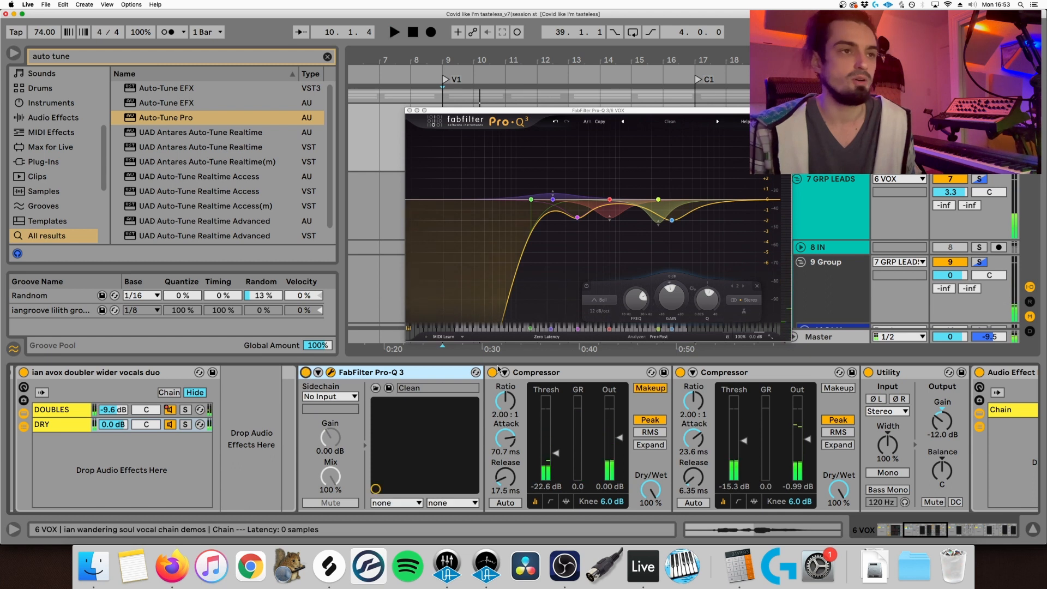
Step: Examine the settings of the two Compressors after Pro-Q 3, including the second one's attack and release
left_click(600, 425)
left_click(747, 382)
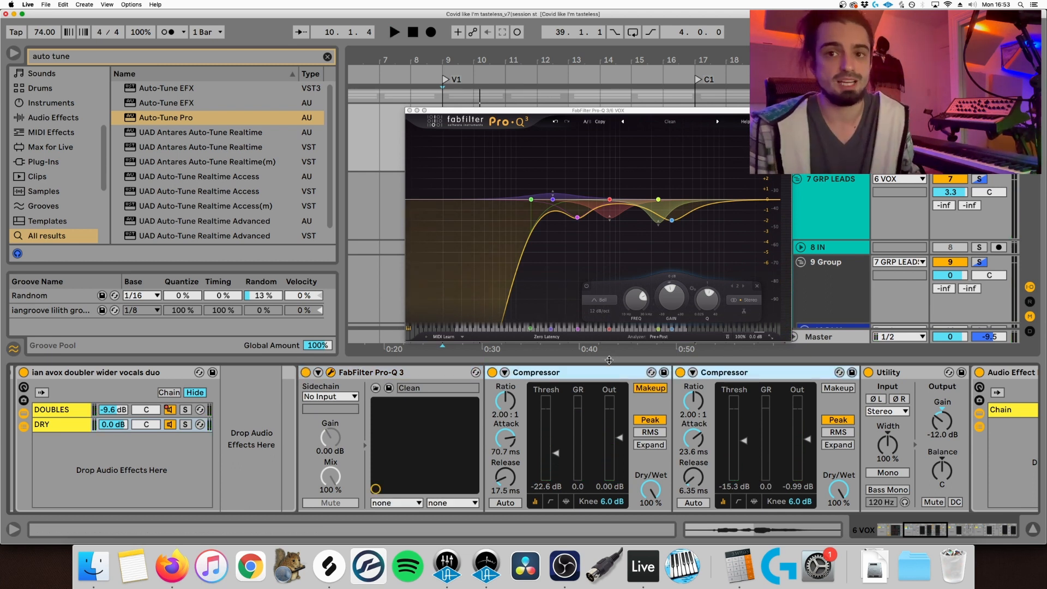
scroll(545, 415, "right", 3)
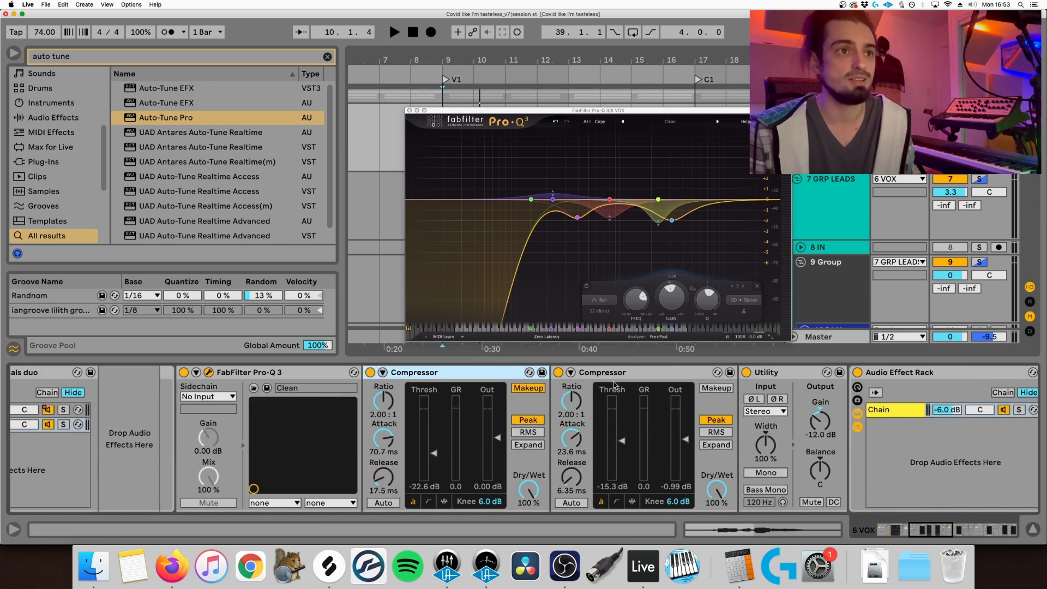
left_click(445, 387)
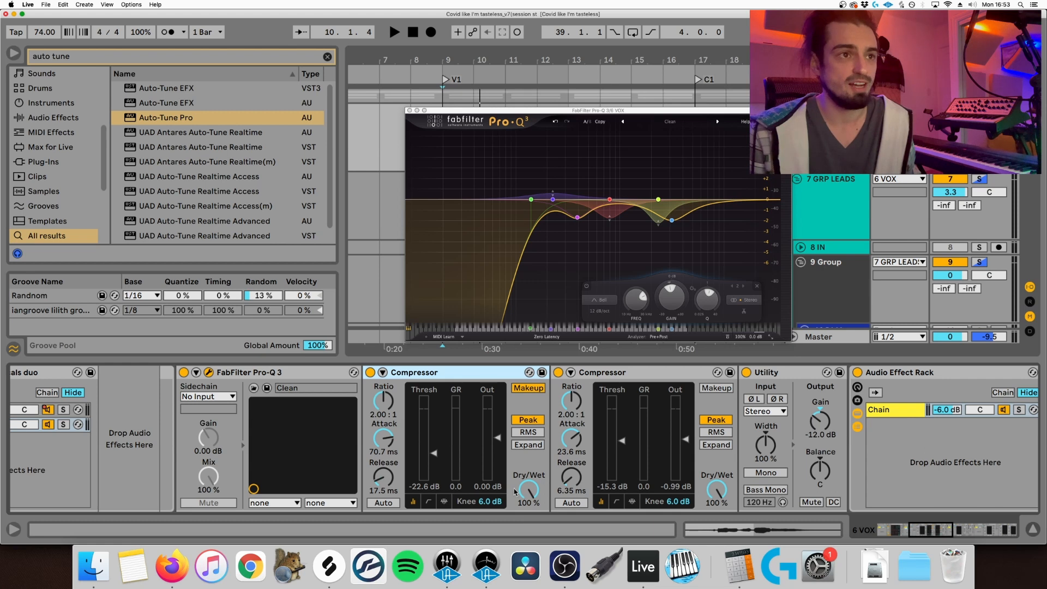
left_click(575, 442)
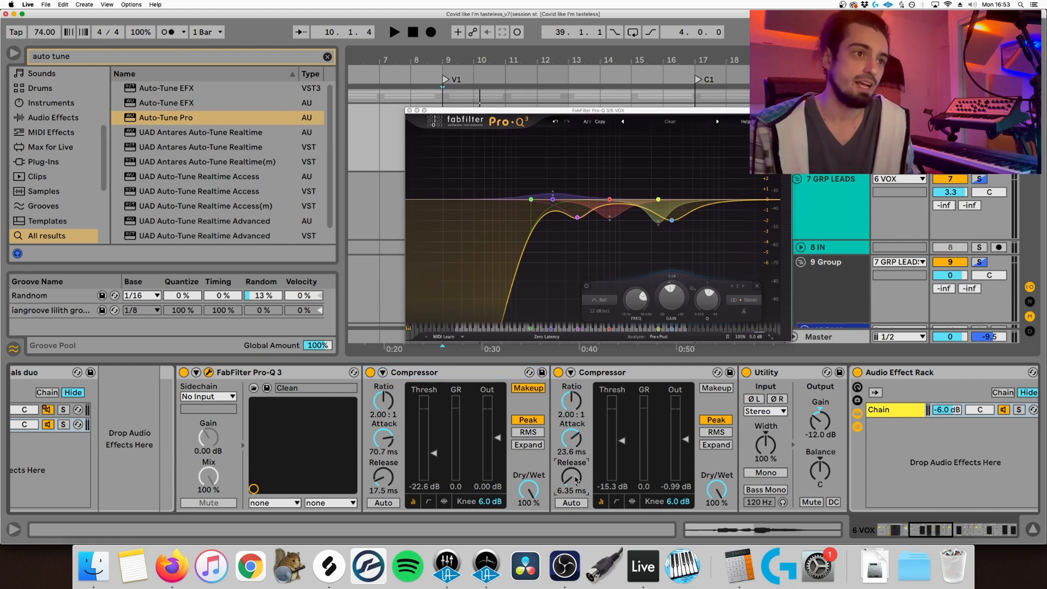
left_click(664, 377)
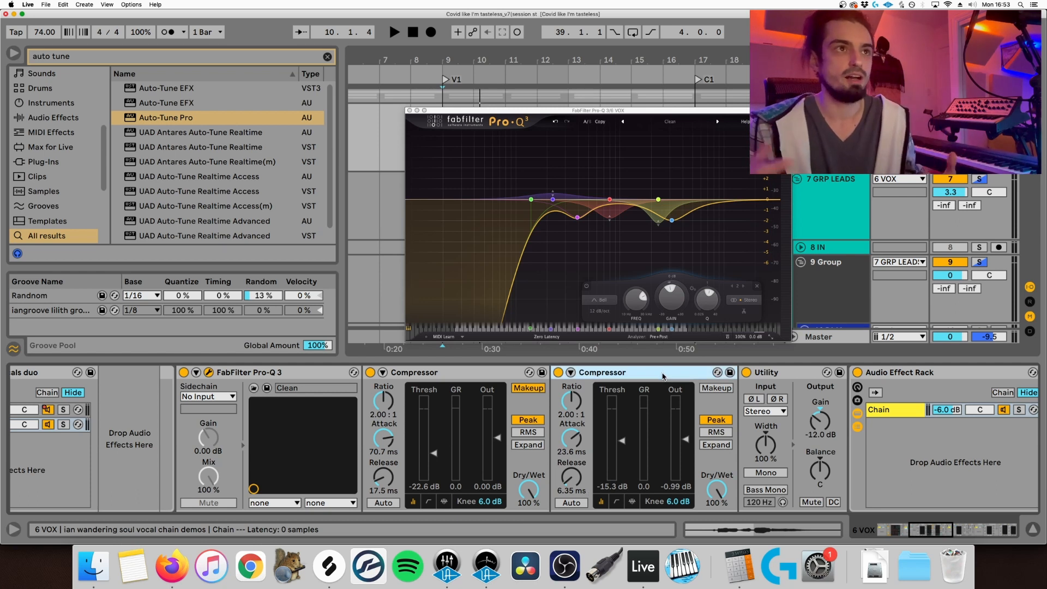
Step: Examine the output gain of the Utility that follows the second Compressor on 6 VOX
scroll(663, 376, "right", 6)
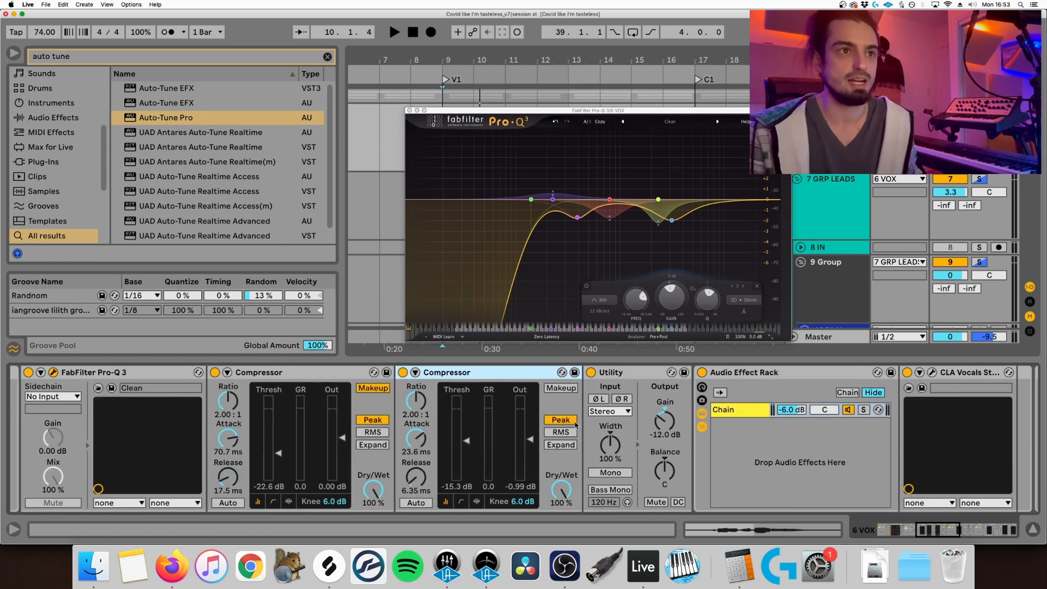
left_click(582, 373)
scroll(468, 417, "right", 4)
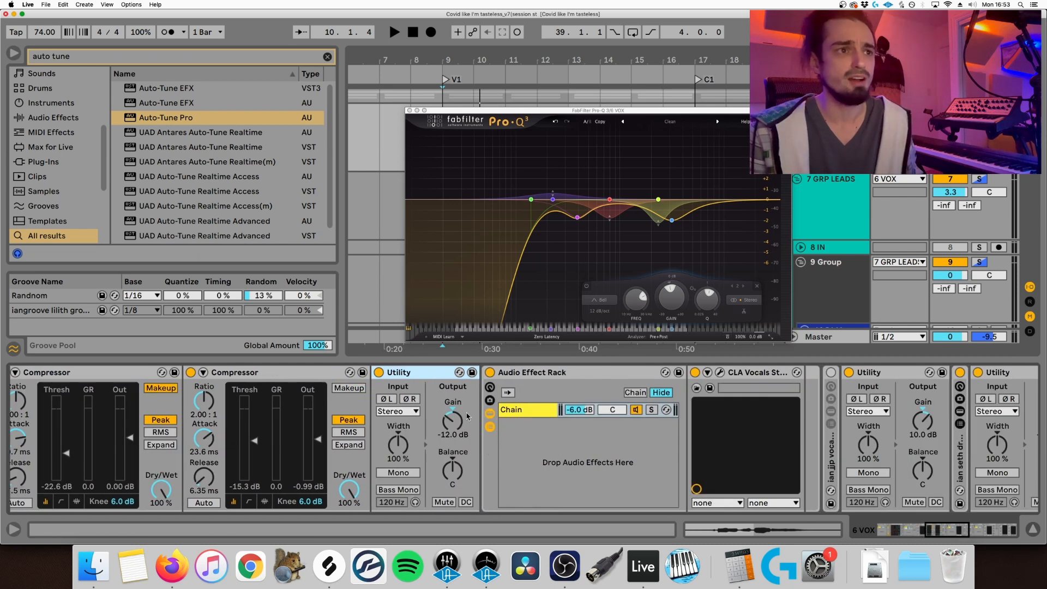
left_click(455, 422)
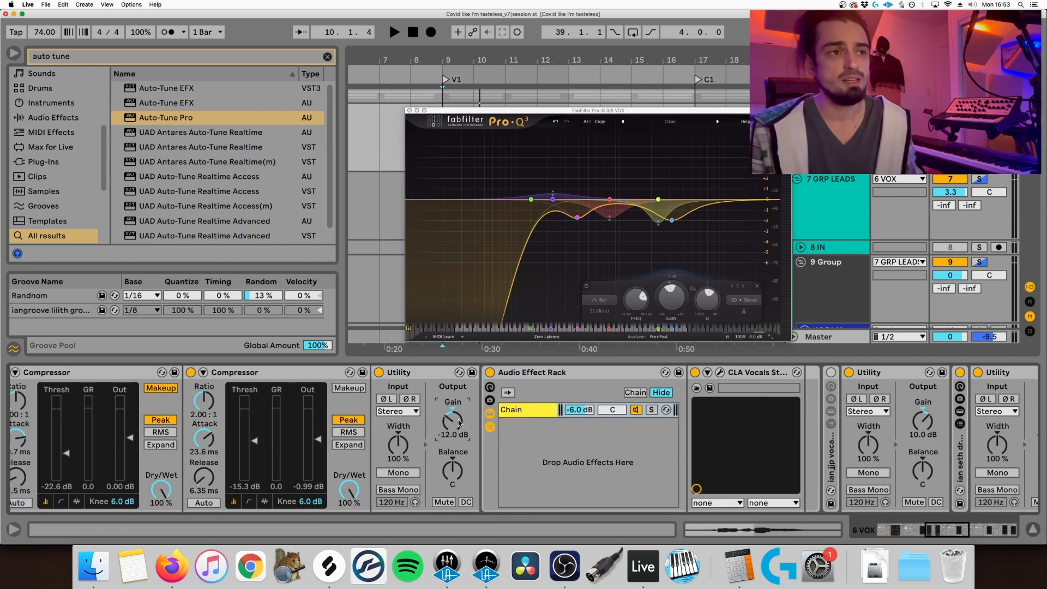
Step: Open the CLA Vocals window and bypass its Audio Effect Rack during vocal playback from V1
left_click(721, 373)
key("space")
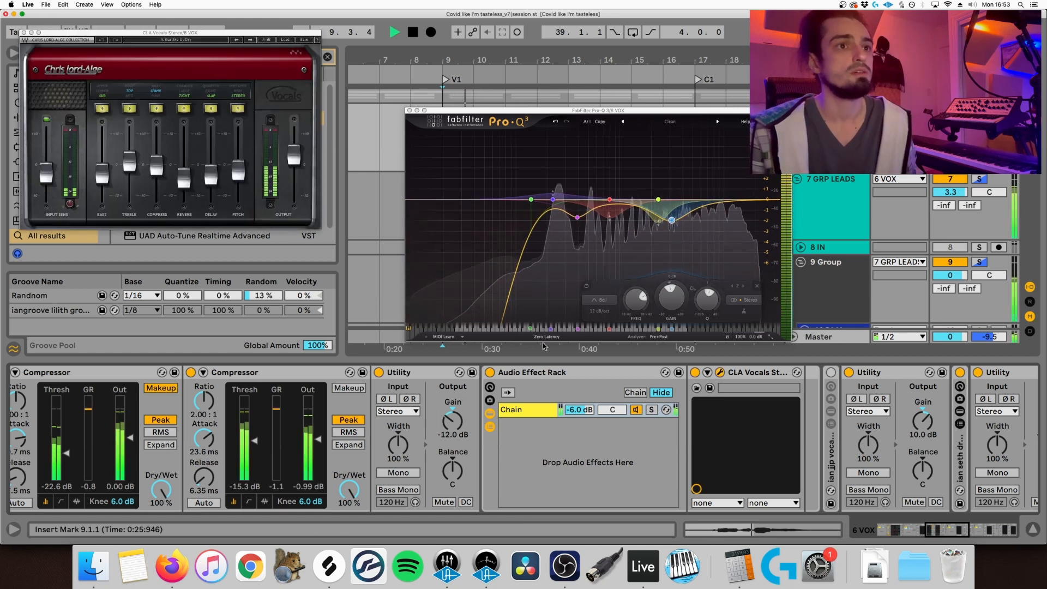
left_click(491, 376)
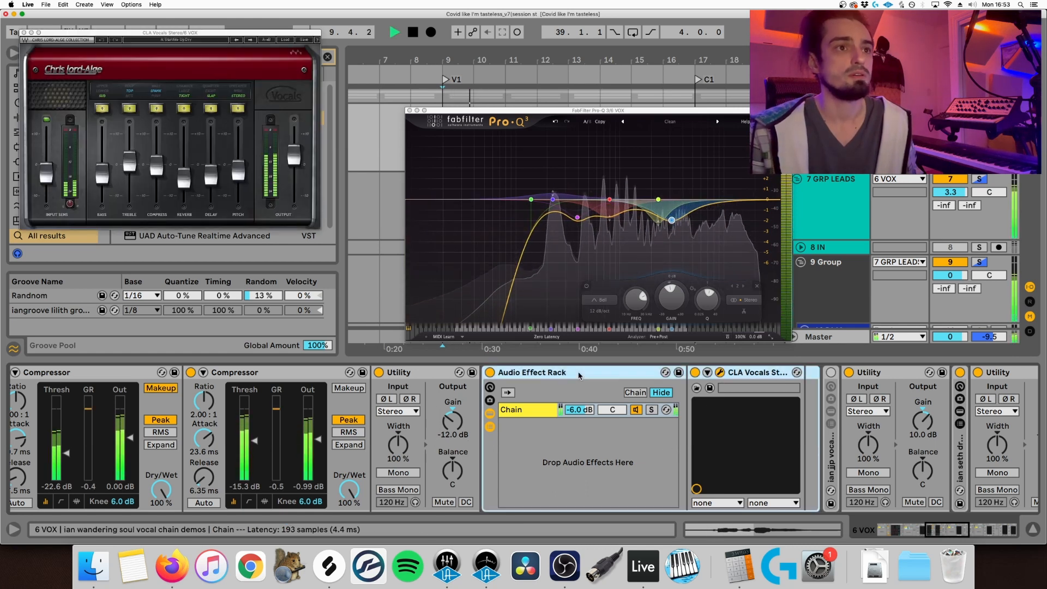
left_click(490, 373)
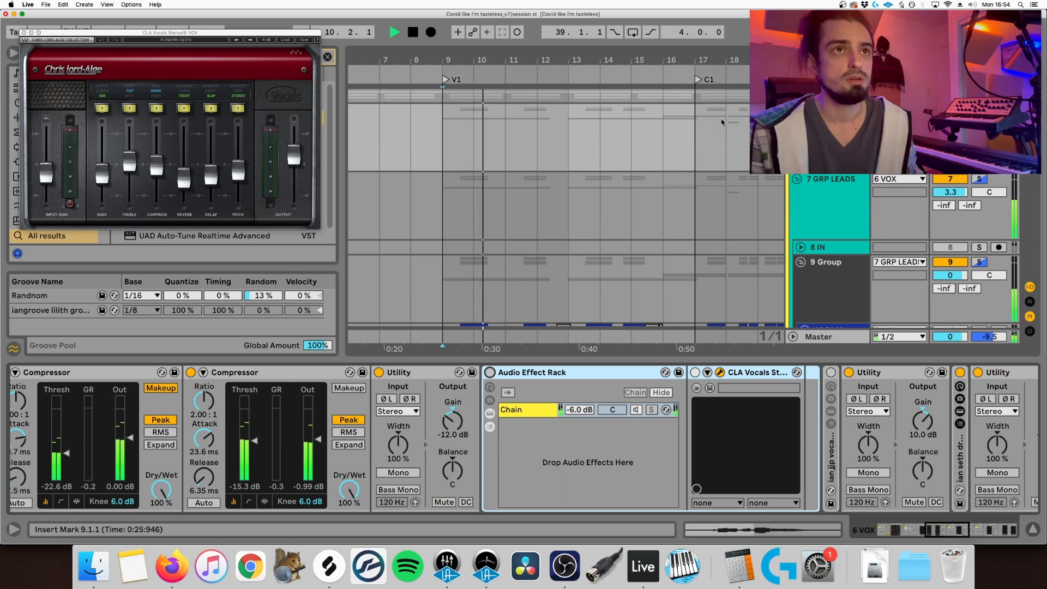
Step: Play the vocal from C1 with the CLA Vocals Audio Effect Rack still bypassed
left_click(698, 132)
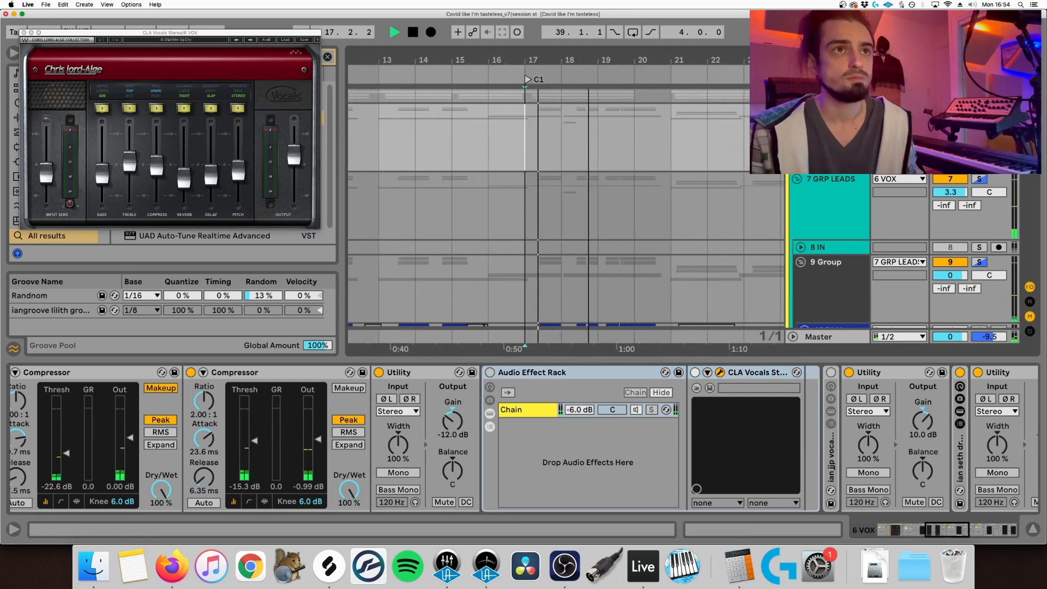
scroll(565, 163, "down", 3)
scroll(562, 163, "up", 4)
key("space")
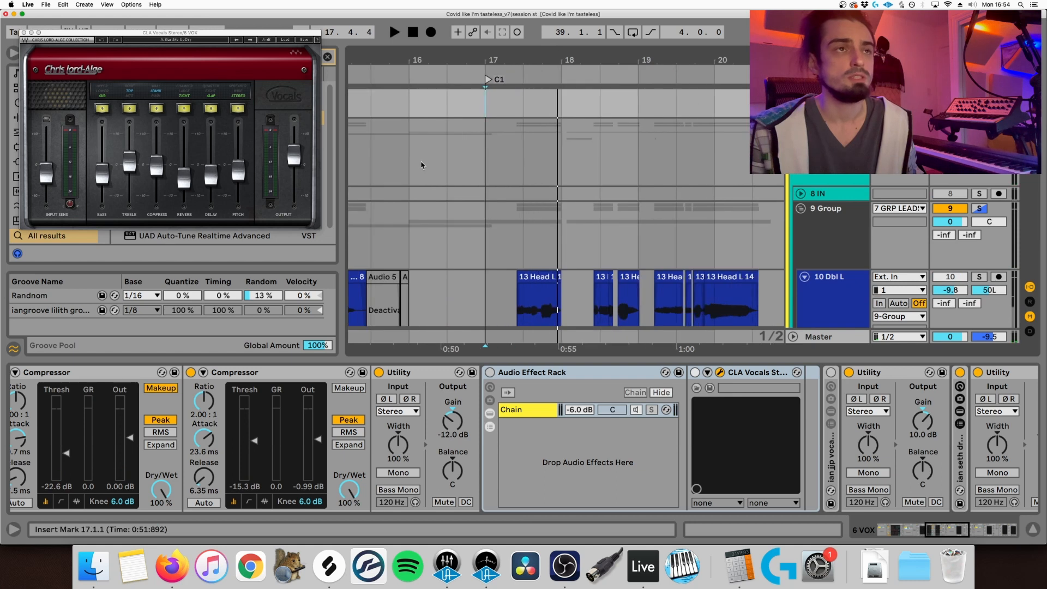
Step: Play the vocal from 11.3 in V1 and re-enable the Audio Effect Rack holding CLA Vocals on 6 VOX
scroll(421, 165, "left", 10)
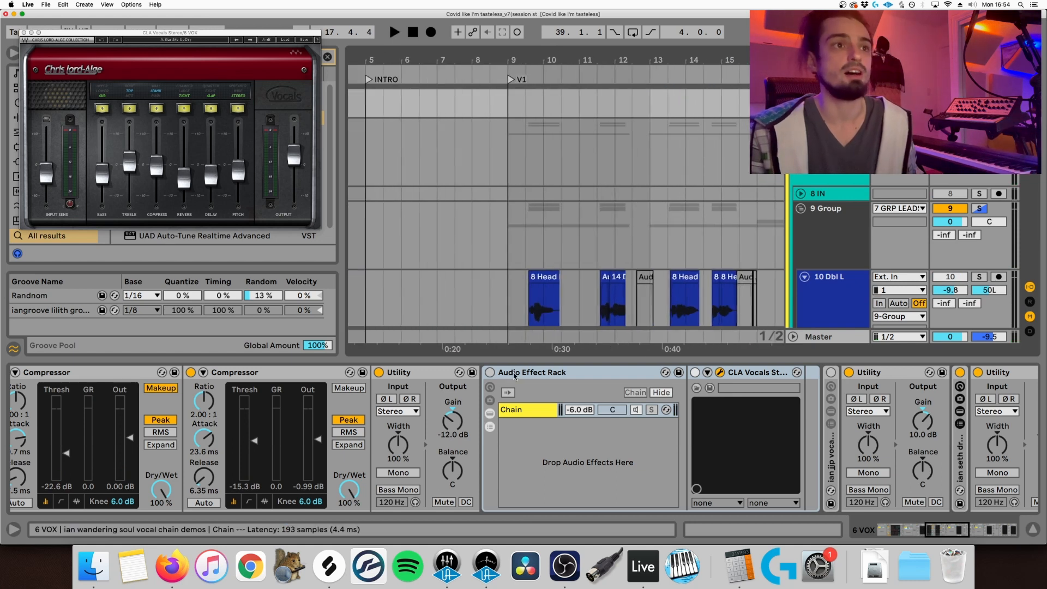
left_click(595, 157)
key("space")
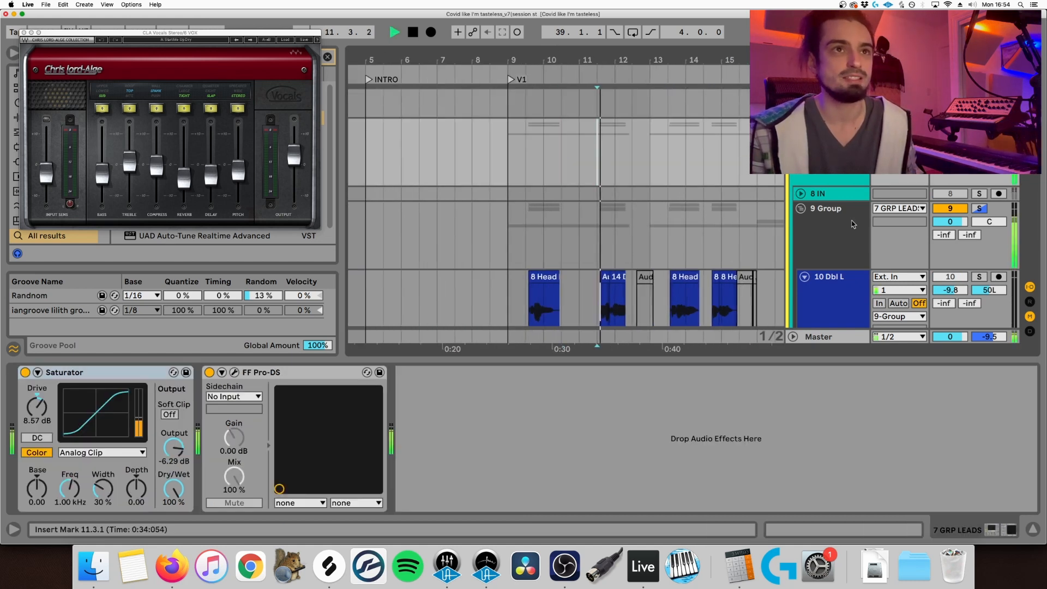
key("Up")
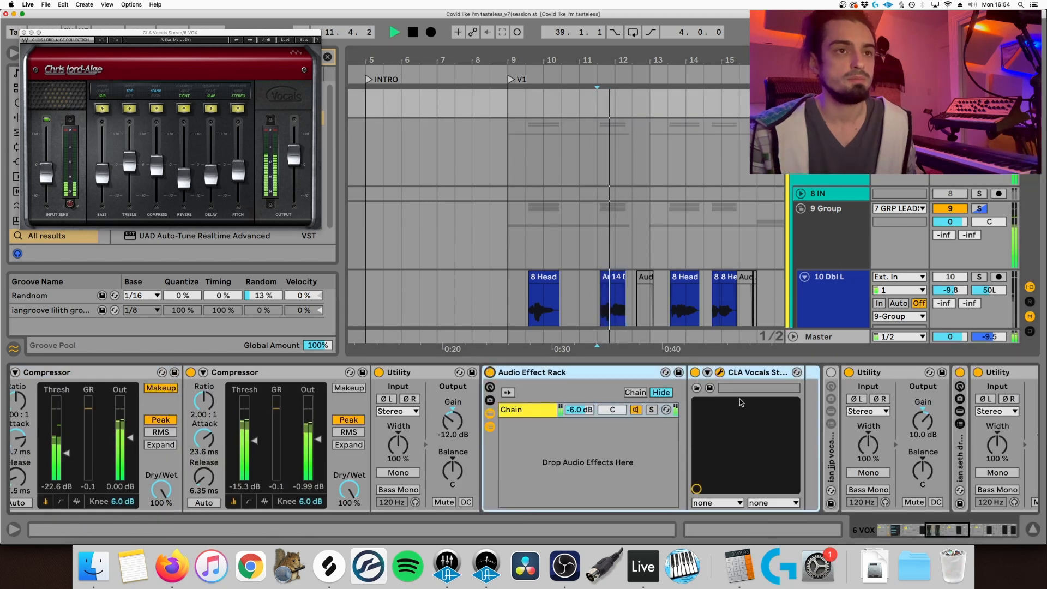
key("space")
Step: Unfold the ian jjp vocals female startup rack after CLA Vocals to examine it, and fold it again
scroll(695, 422, "right", 4)
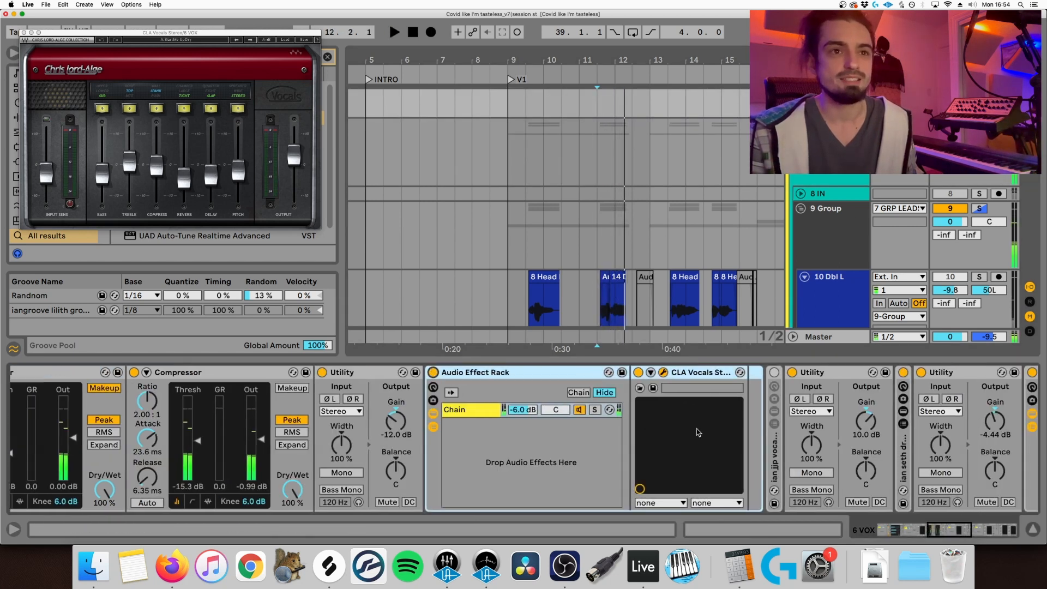
double_click(728, 455)
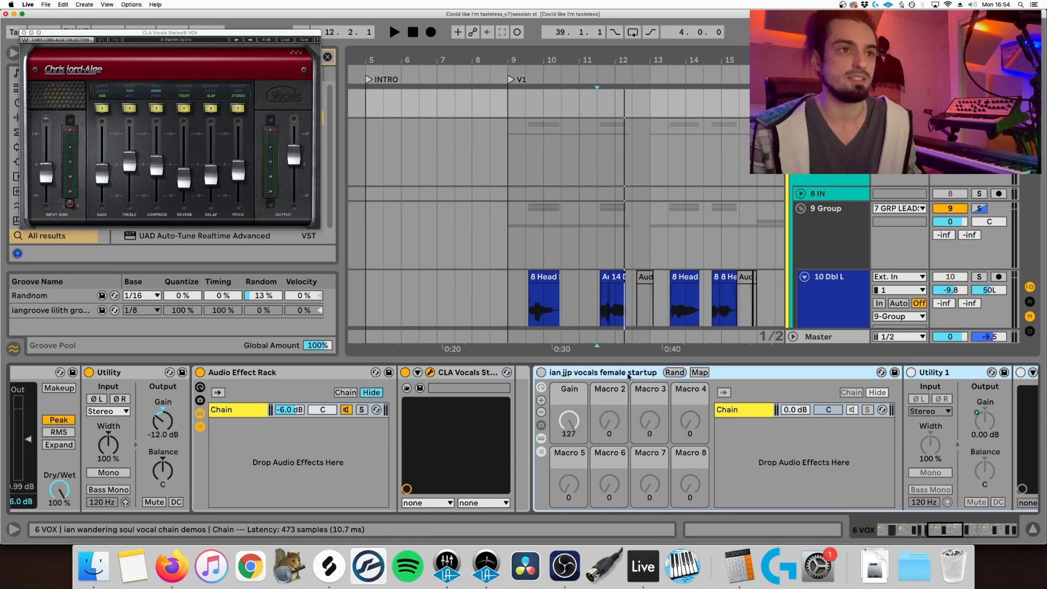
scroll(568, 393, "right", 3)
scroll(569, 393, "right", 3)
double_click(418, 373)
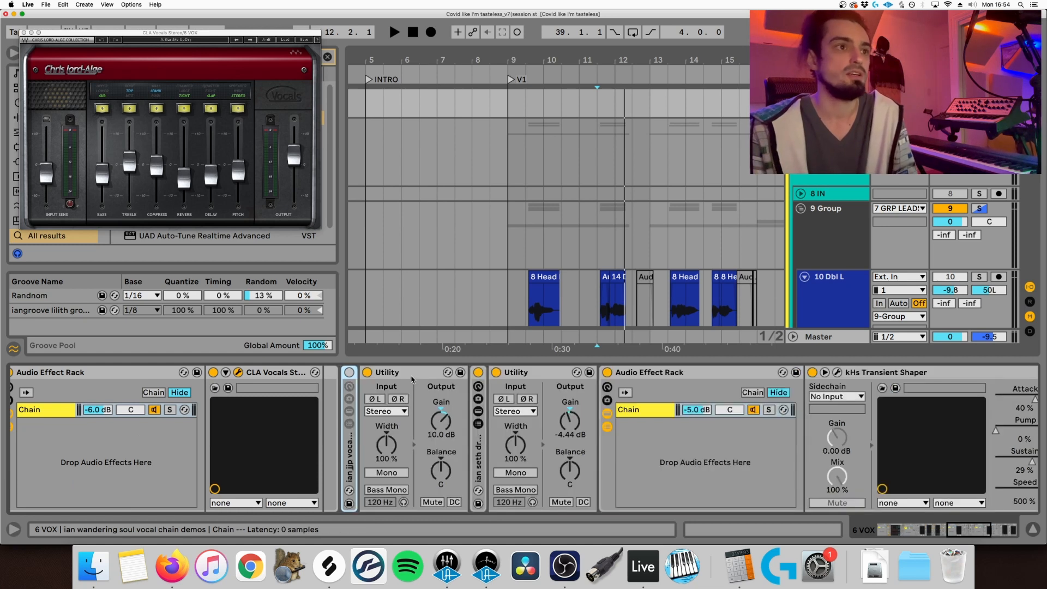
Step: Unfold the ian seth drake ambiance wet rack, examine its Main chain's devices, and fold it again
scroll(457, 381, "right", 2)
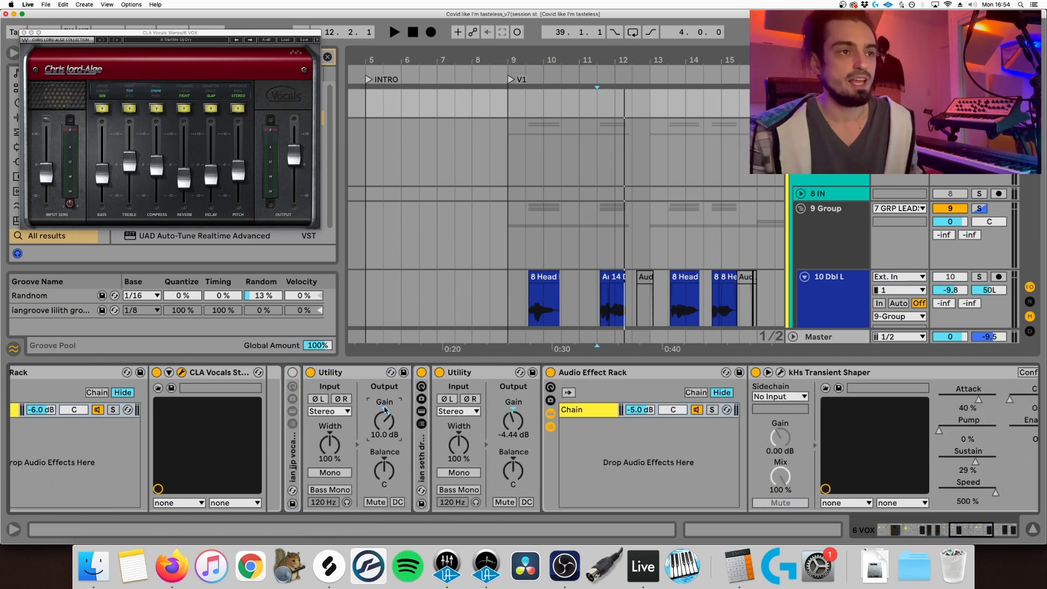
double_click(421, 458)
scroll(396, 414, "right", 3)
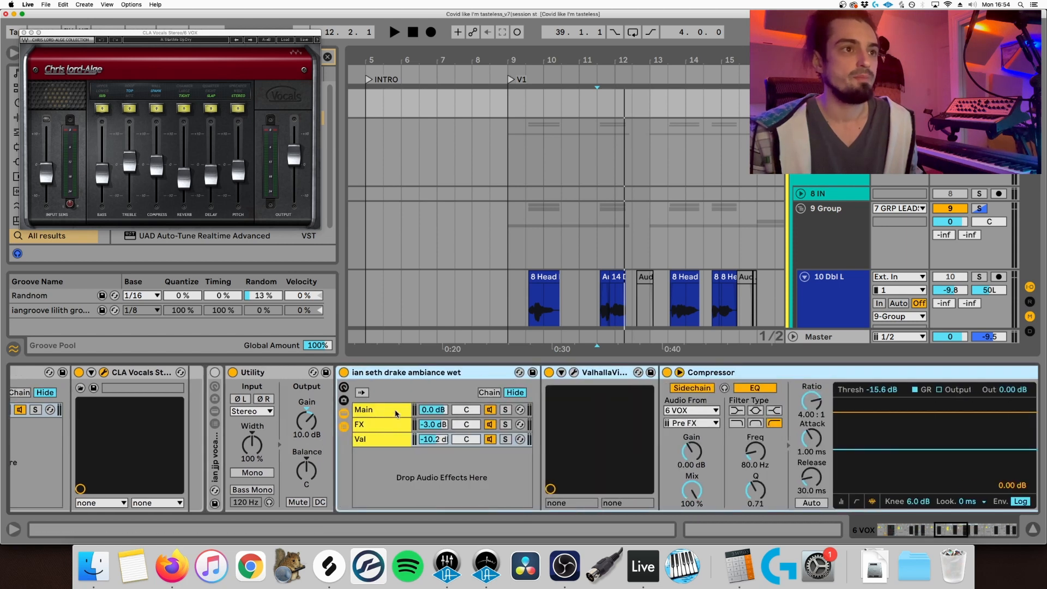
left_click(396, 411)
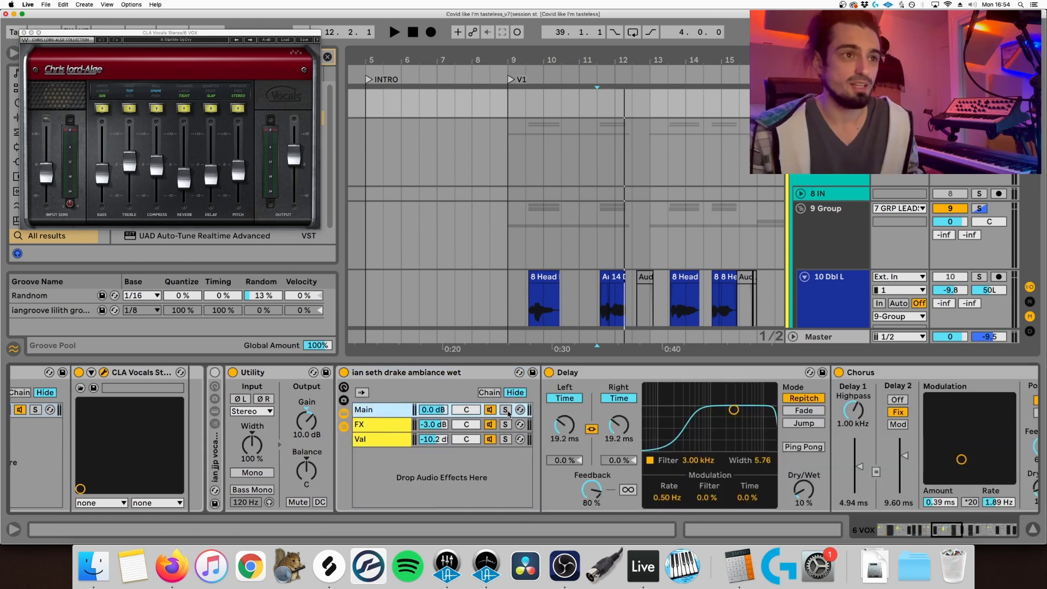
double_click(395, 373)
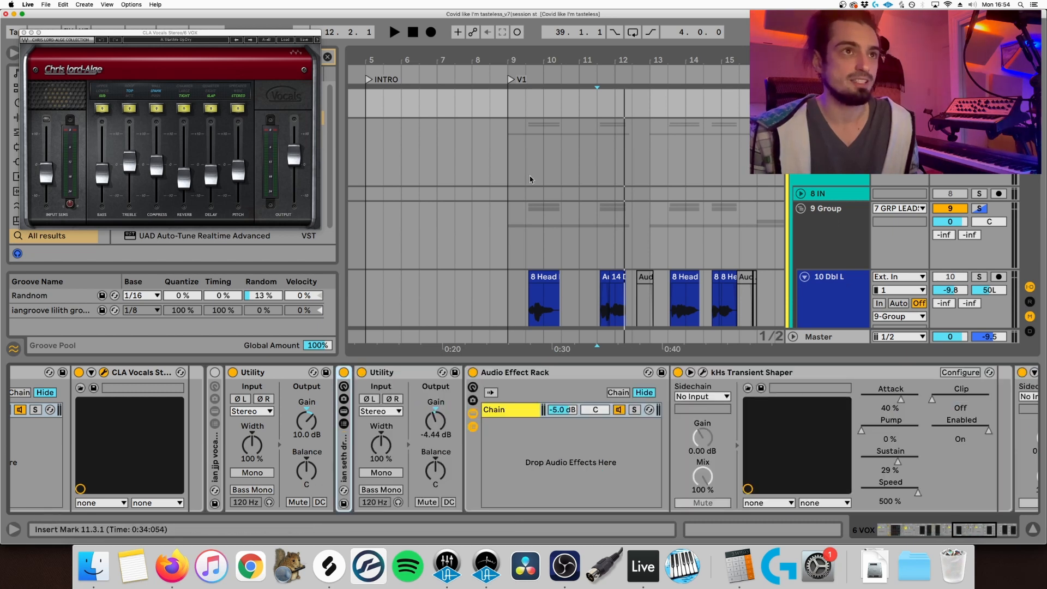
Step: Play the vocal from V1 and unfold the ian seth drake ambiance wet rack on 6 VOX
left_click(507, 241)
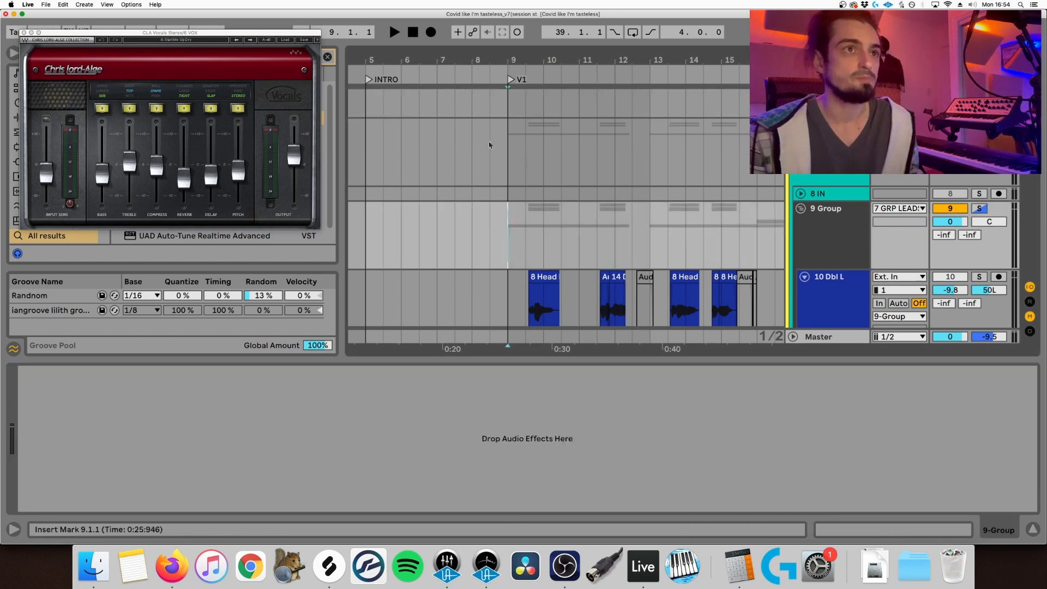
left_click(504, 148)
key("space")
left_click(826, 99)
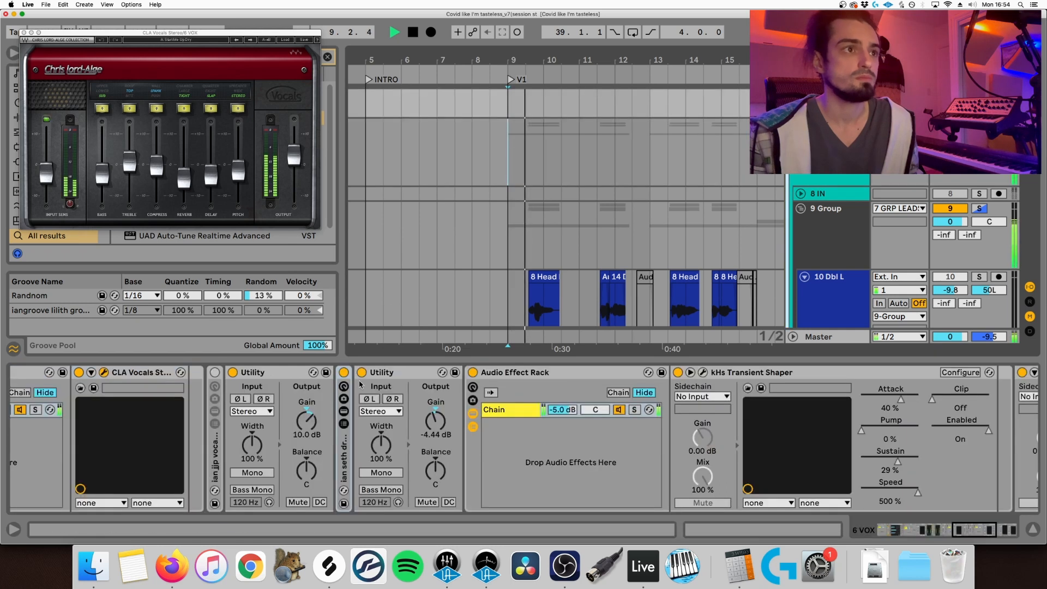
left_click(342, 452)
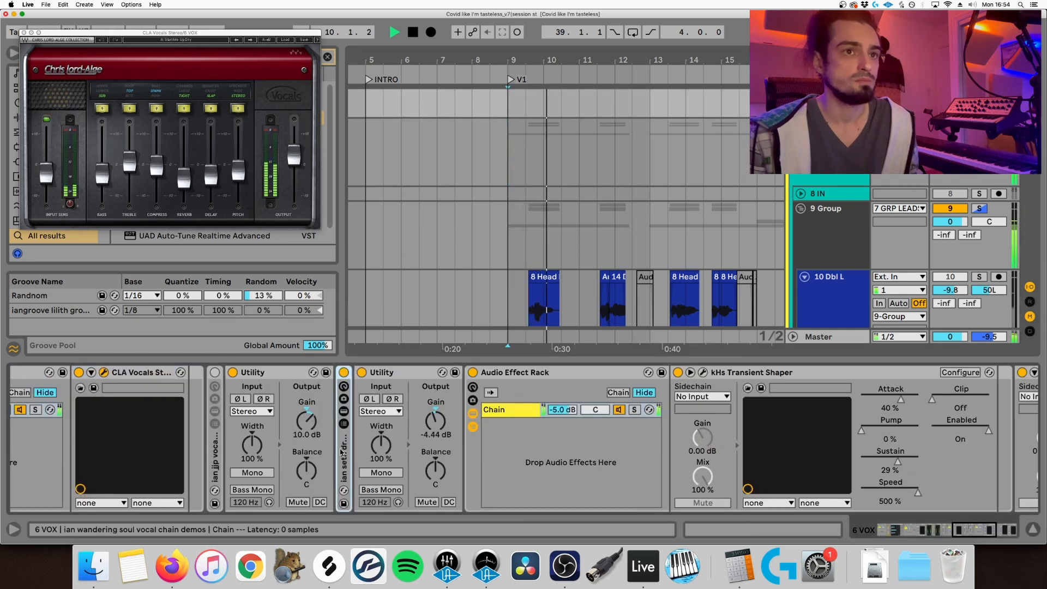
double_click(342, 452)
Step: Compare the vocal with the ian seth drake ambiance wet rack bypassed and re-enabled
left_click(344, 371)
key("space")
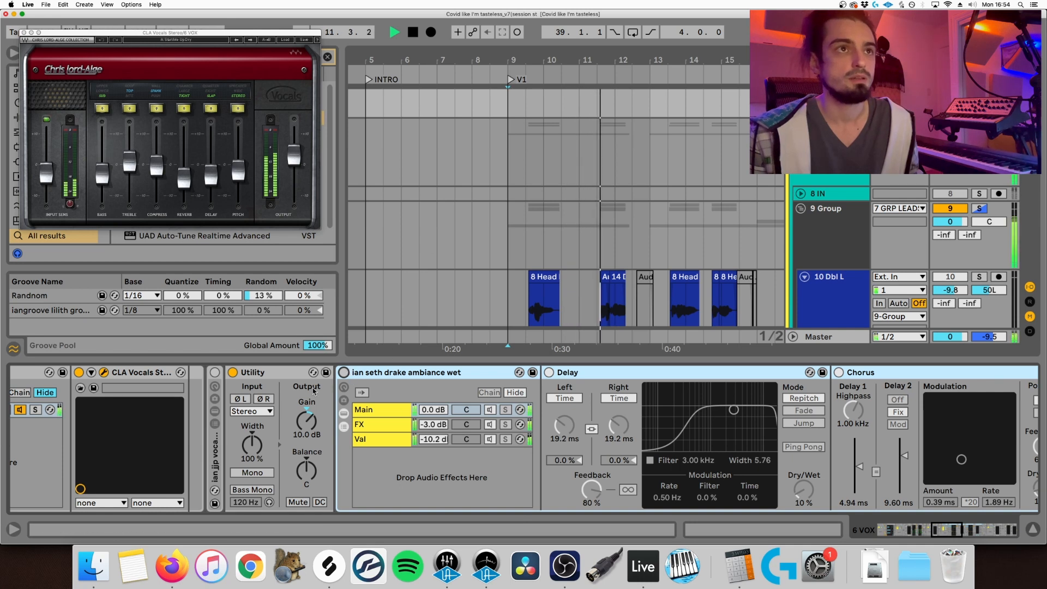
left_click(343, 372)
key("space")
key("space")
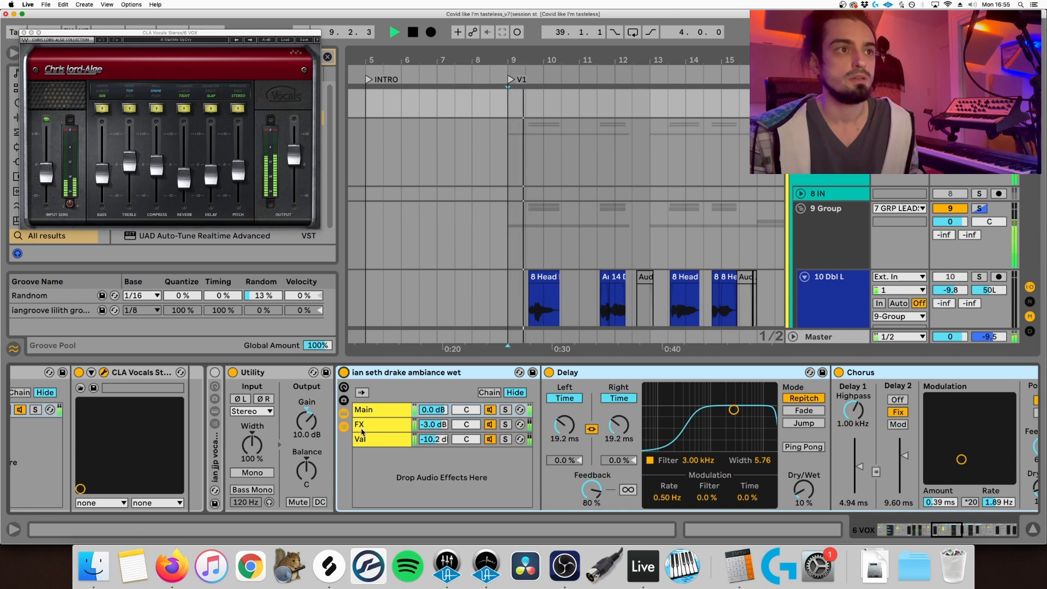
Step: Solo the ambiance rack's Main chain, set its first Delay's Dry/Wet to 100%, and start playback from V1
left_click(388, 414)
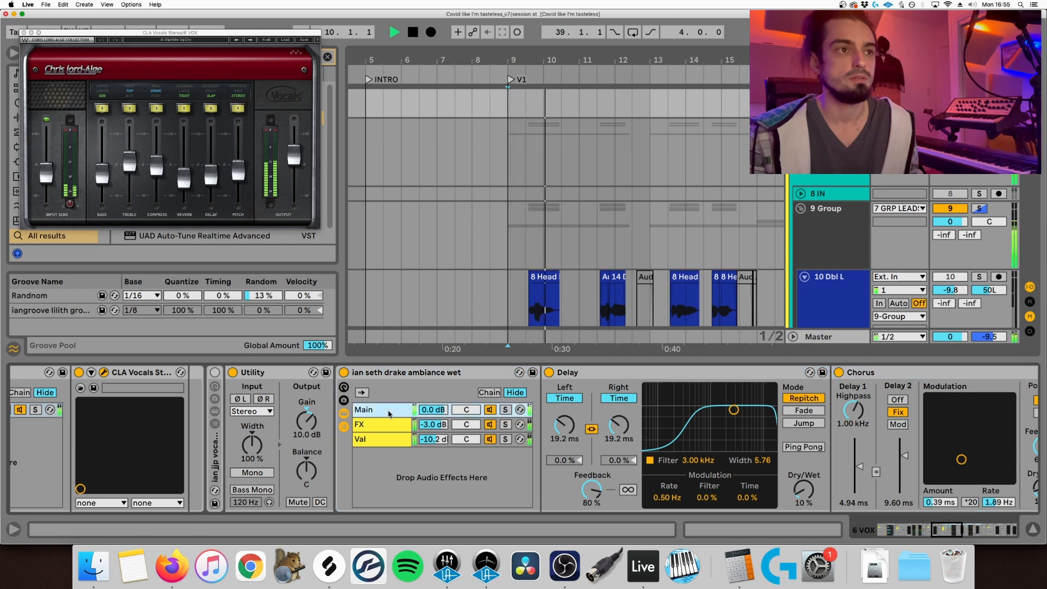
key("space")
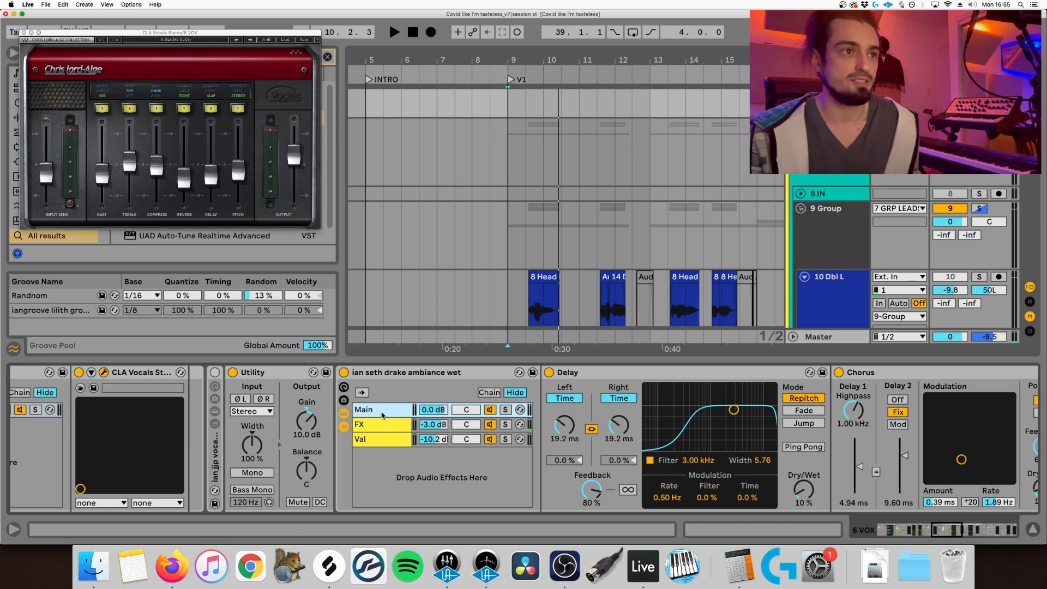
scroll(383, 415, "right", 5)
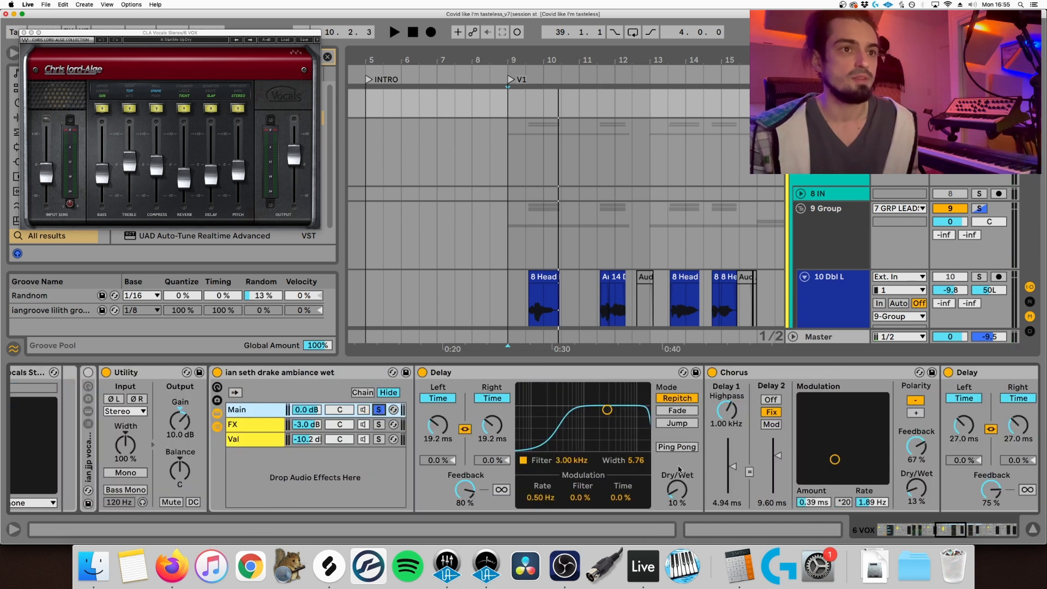
left_click(681, 499)
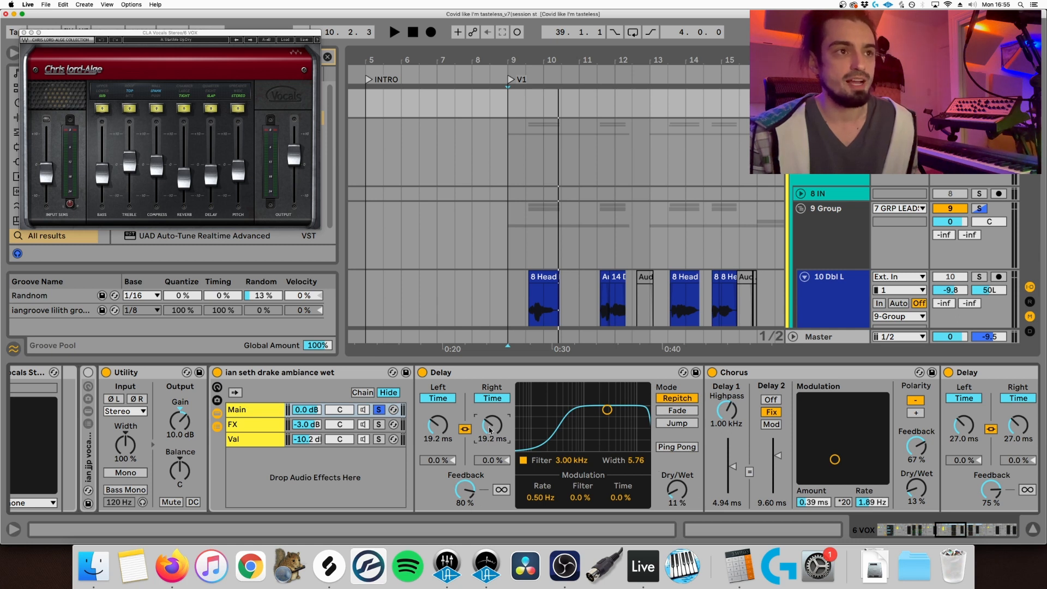
left_click(491, 424)
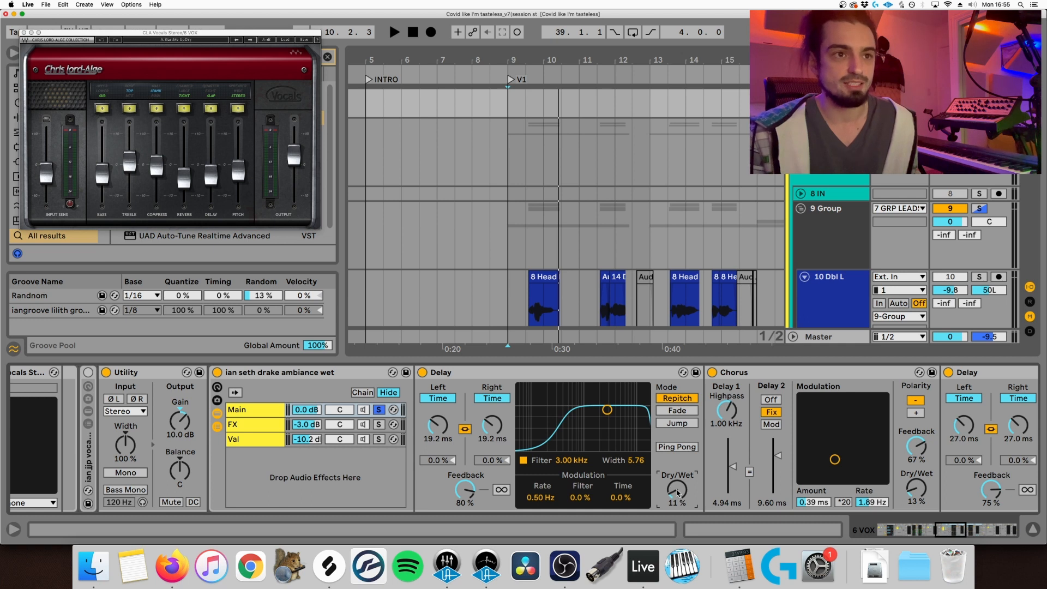
key("space")
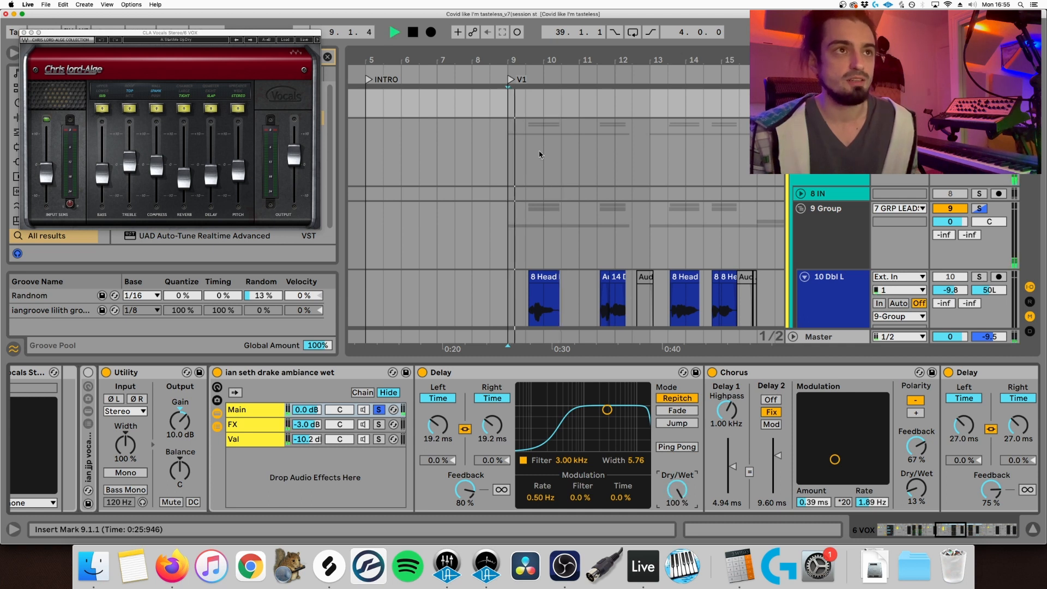
Step: Restart the vocal playback from 9.2, just before the first Dbl L clip in V1
key("plus")
key("plus")
key("plus")
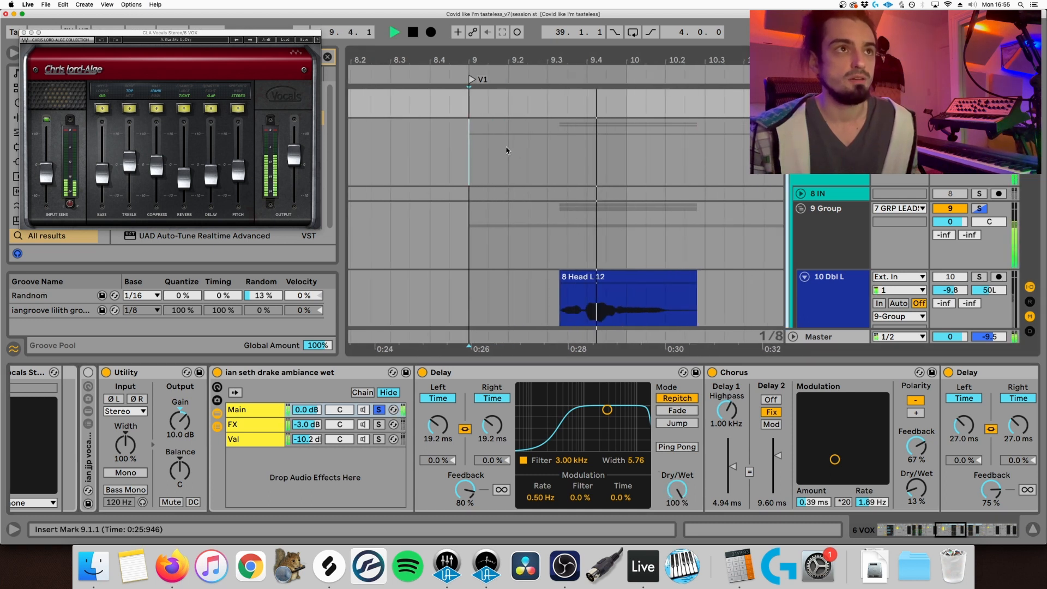
left_click(508, 150)
key("space")
key("space")
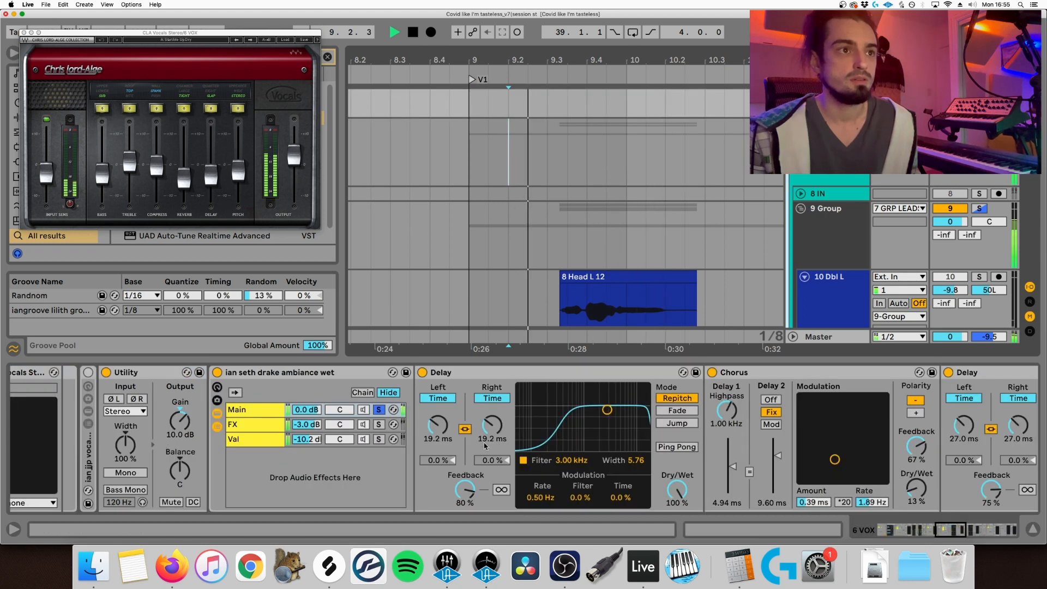
Step: Shorten the first Delay's linked left and right times to 12.2 ms while the vocal plays
left_click_drag(492, 436, 496, 440)
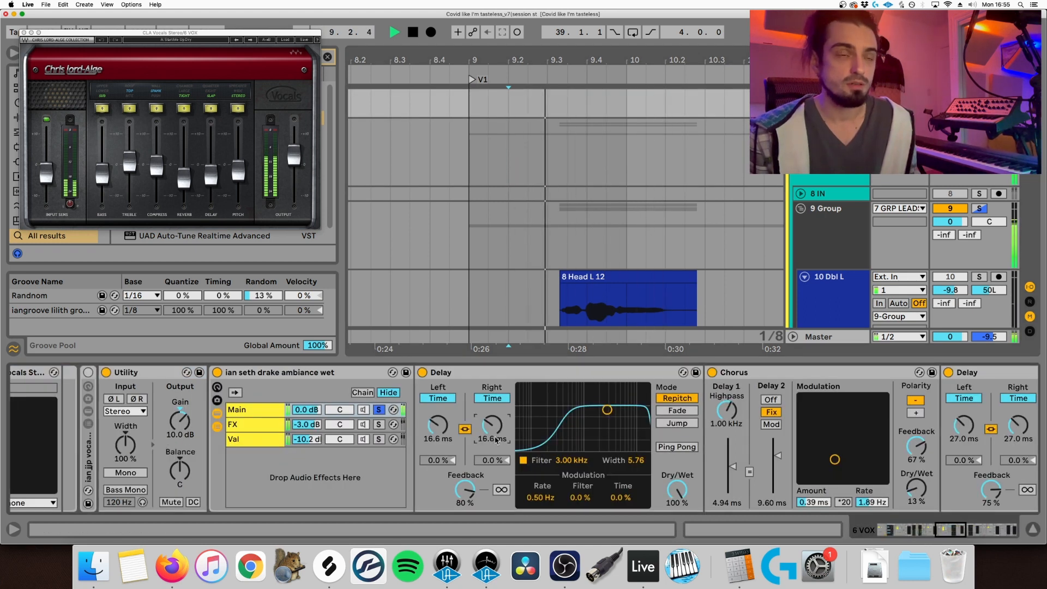
scroll(497, 441, "down", 5)
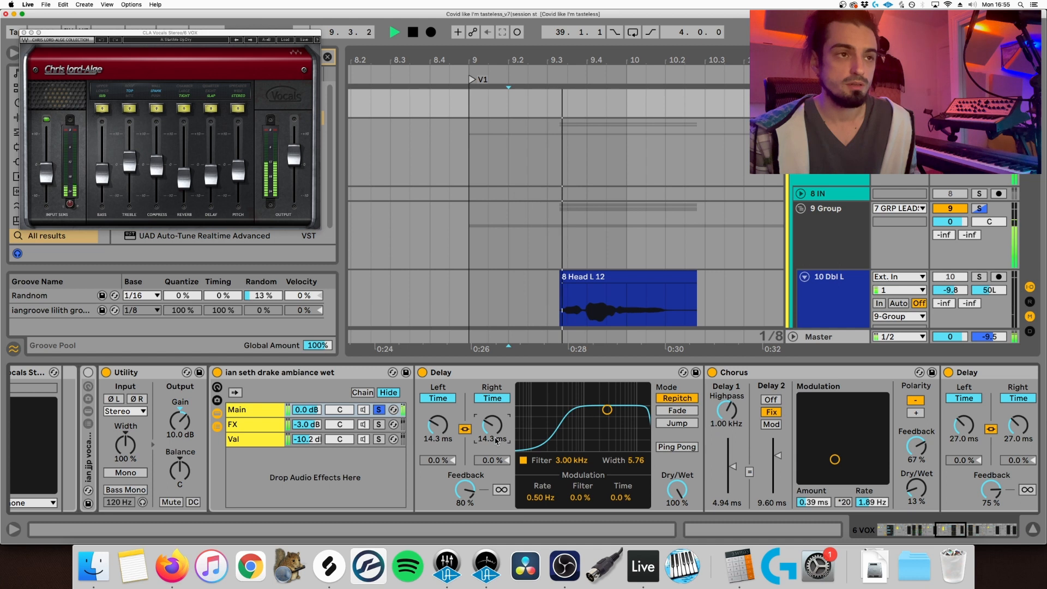
scroll(496, 441, "down", 4)
key("space")
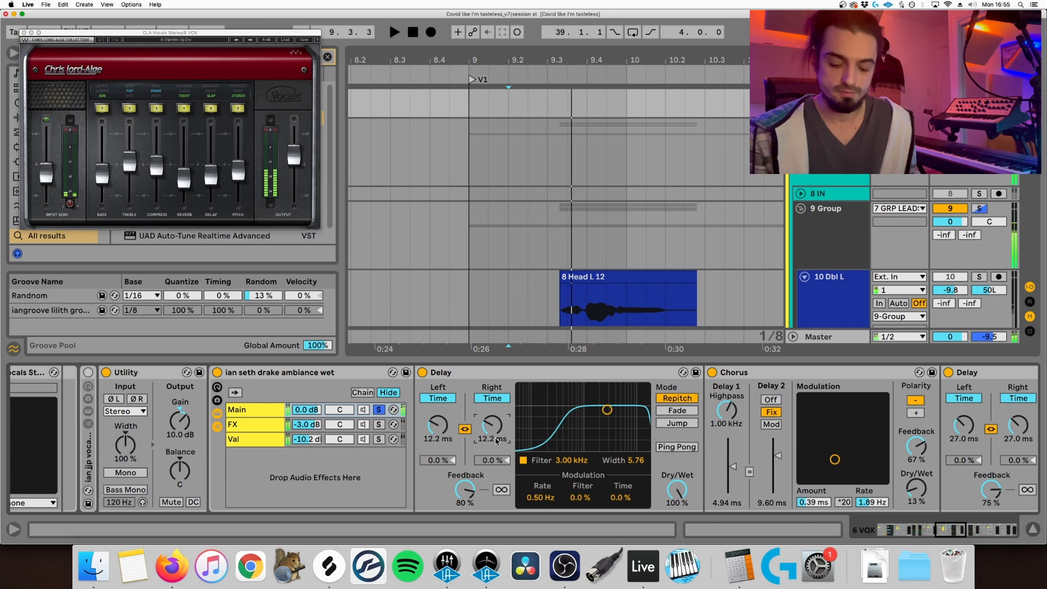
Step: Set the first Delay's linked left and right times to 21.0 ms and audition the result
scroll(496, 441, "up", 10)
key("space")
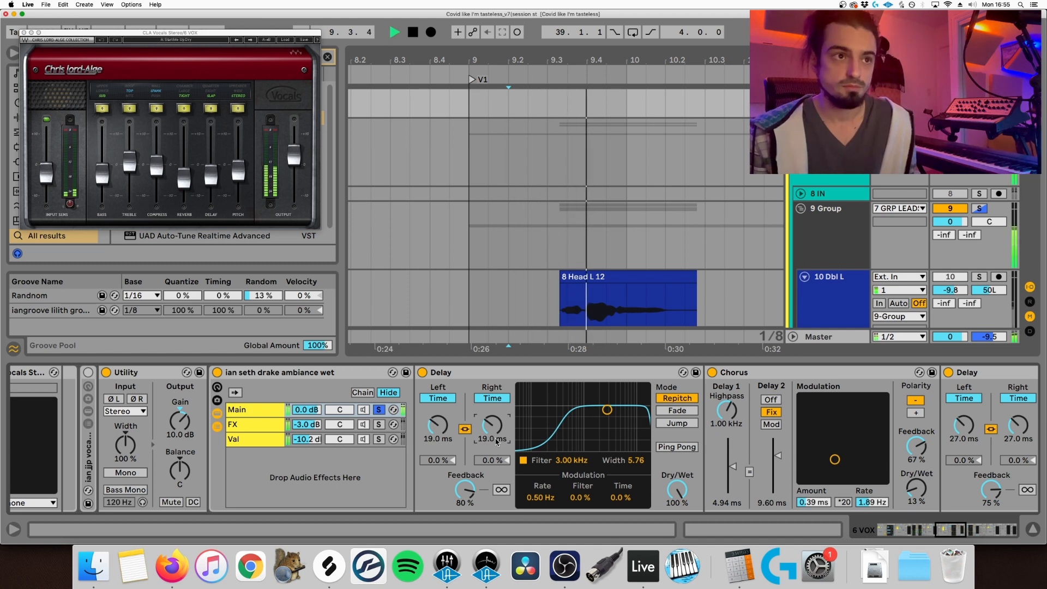
scroll(496, 440, "up", 2)
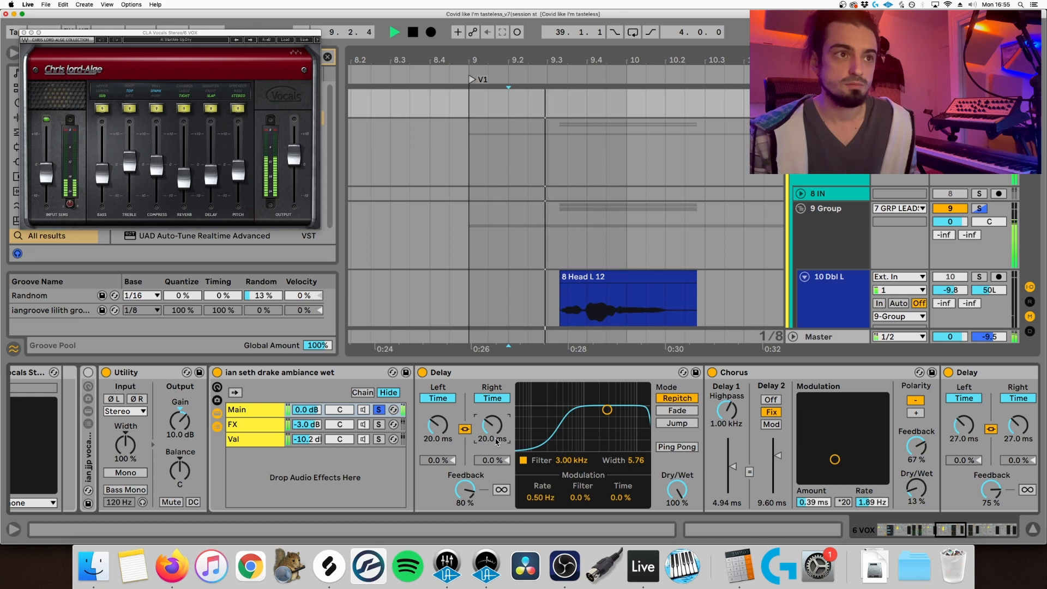
key("space")
type("2")
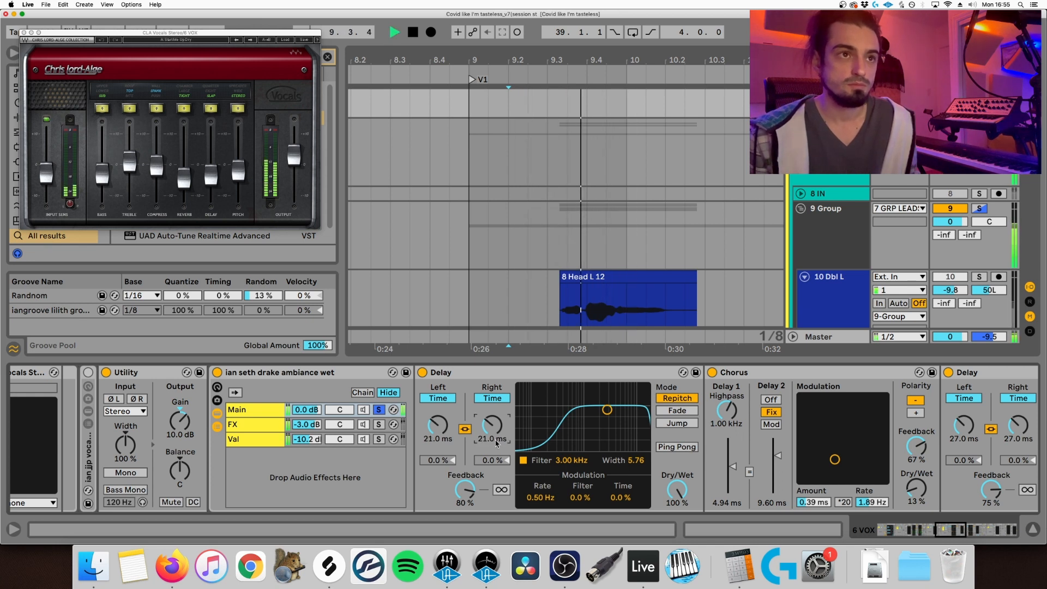
key("space")
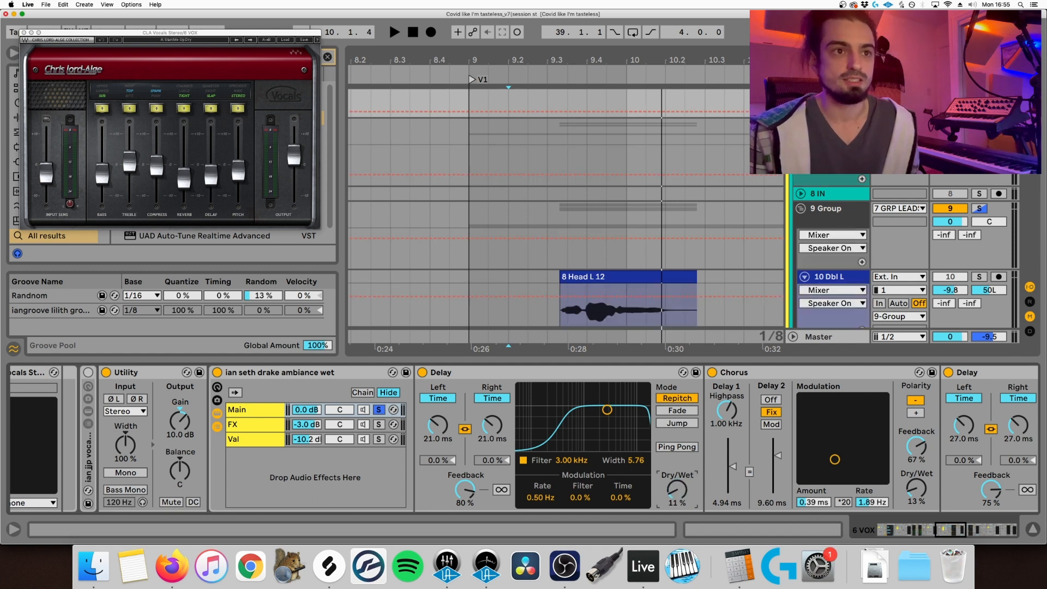
Step: Set the first Delay's Dry/Wet to 10% and play the soloed Main chain again
left_click_drag(677, 489, 677, 493)
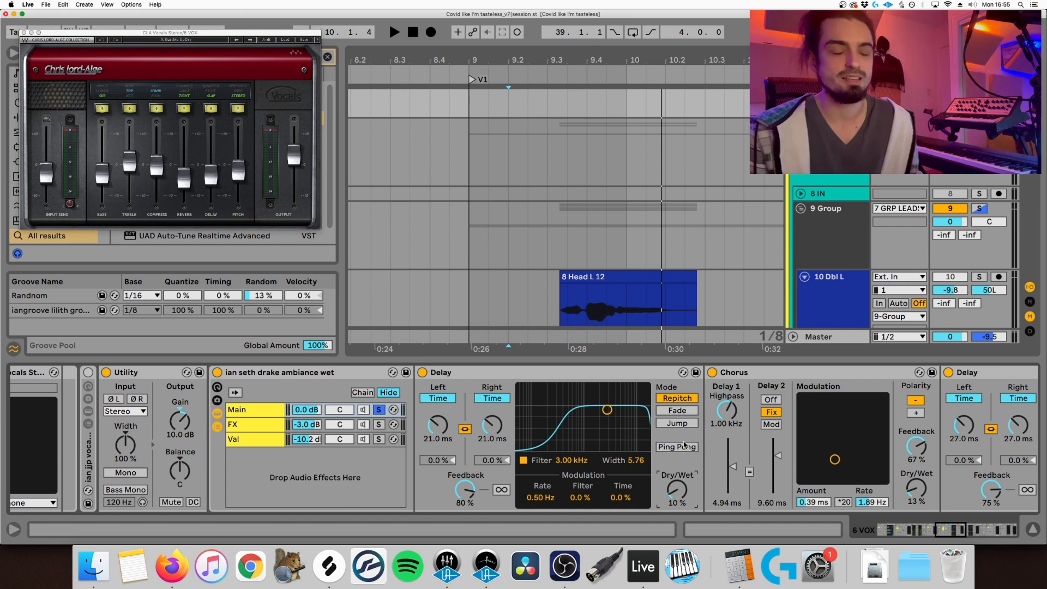
key("space")
scroll(737, 501, "right", 5)
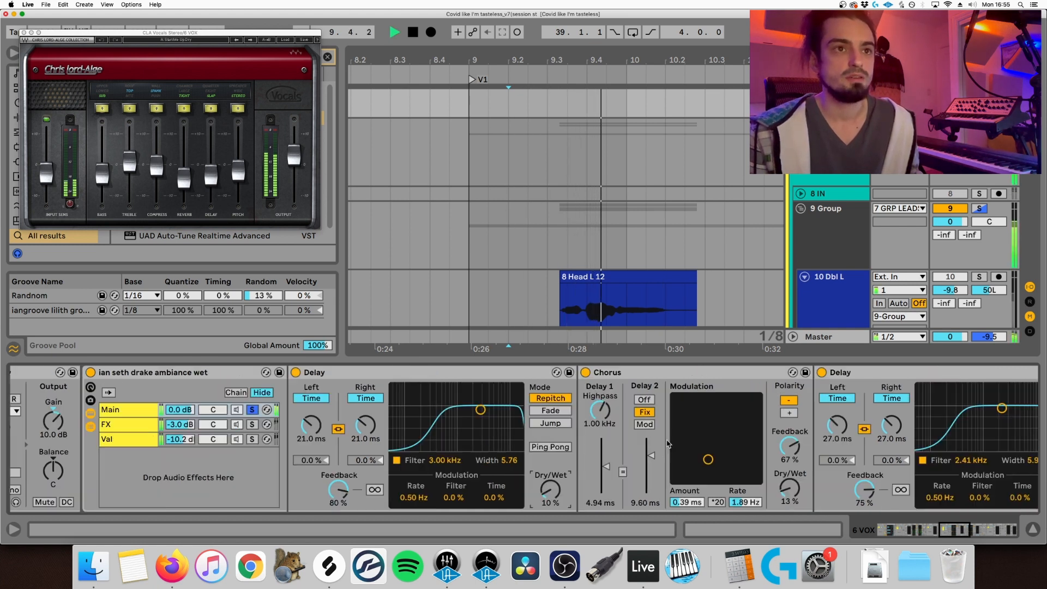
key("space")
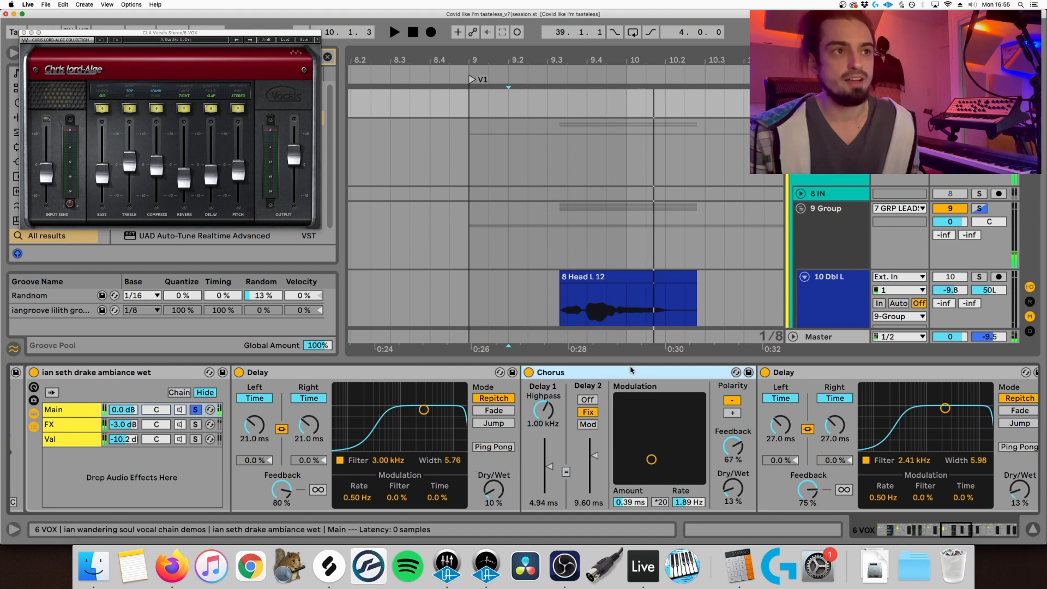
Step: Audition the Chorus at 100% Dry/Wet and set its modulation amount to 1.22 ms and rate to 1.52 Hz
left_click_drag(736, 501, 736, 469)
key("space")
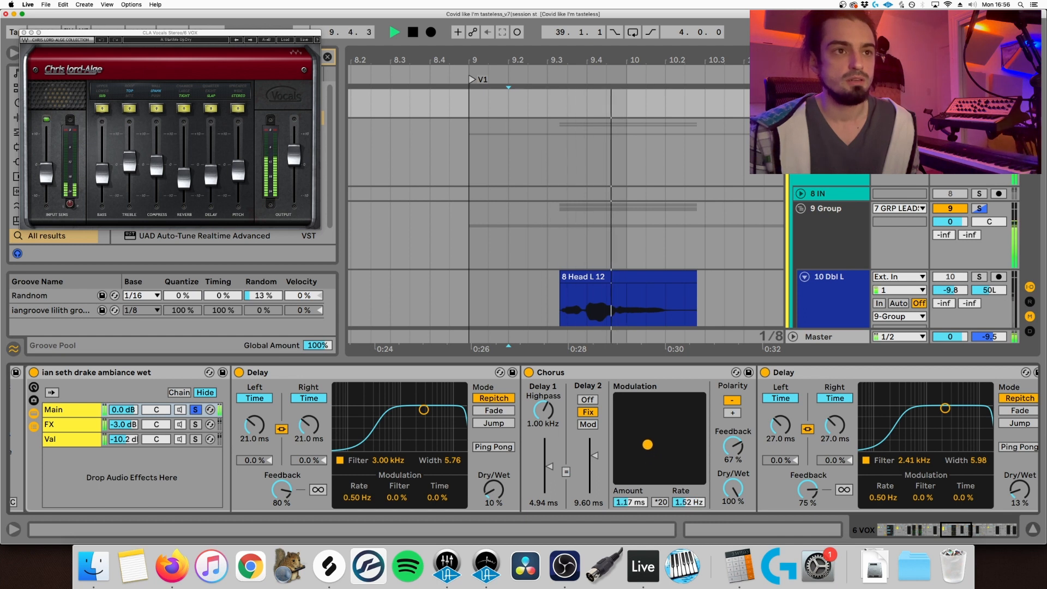
key("space")
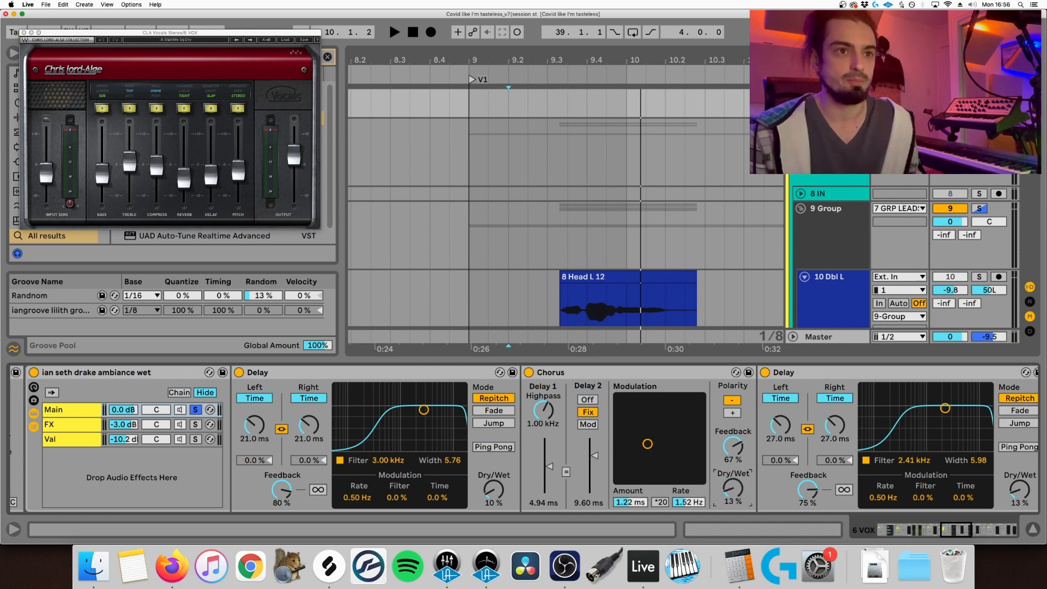
Step: Set the Chorus's Dry/Wet to 10% while playing the soloed Main chain
key("space")
left_click_drag(732, 488, 733, 493)
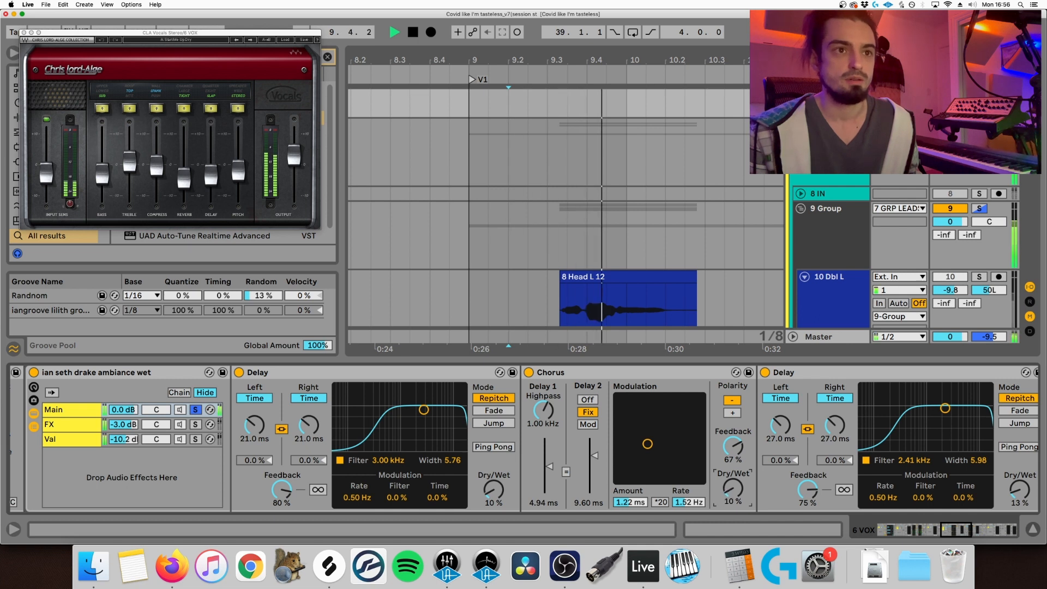
scroll(757, 464, "right", 5)
key("space")
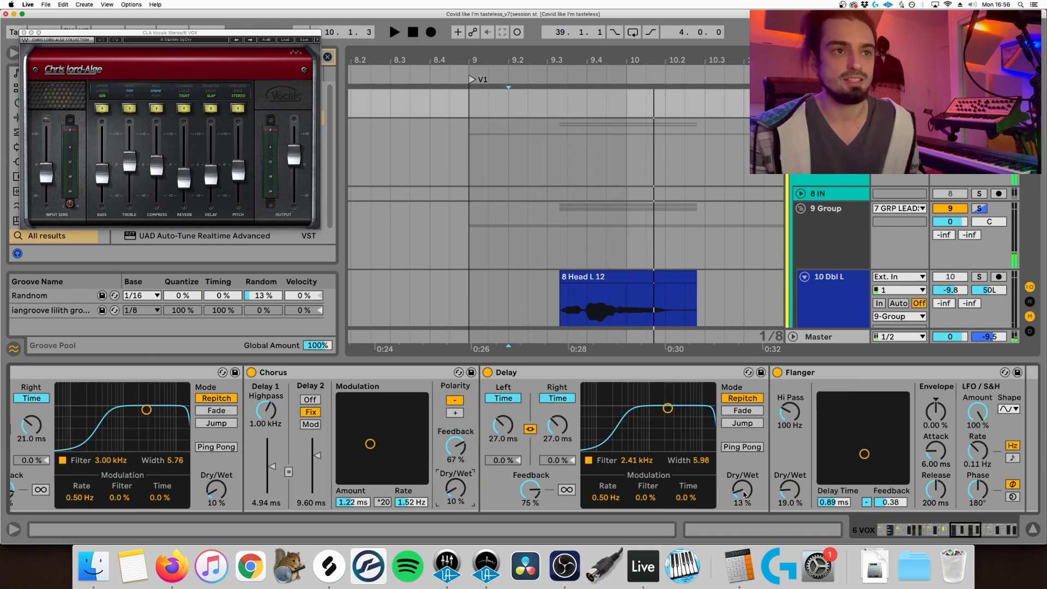
Step: Audition the second Delay at 100% Dry/Wet and set its linked left and right times to 25.0 ms
key("space")
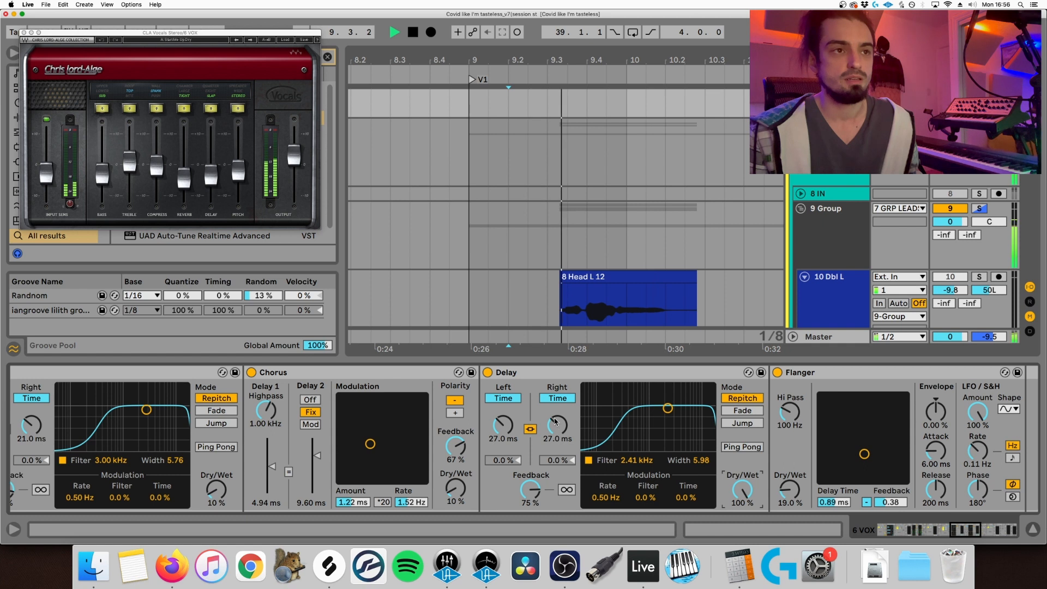
scroll(577, 439, "down", 2)
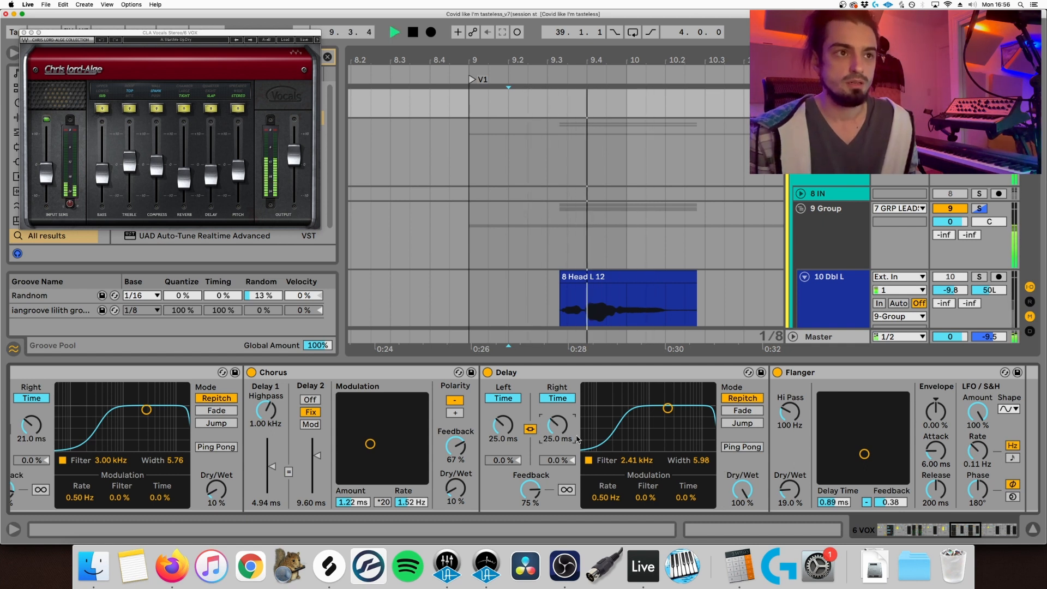
key("space")
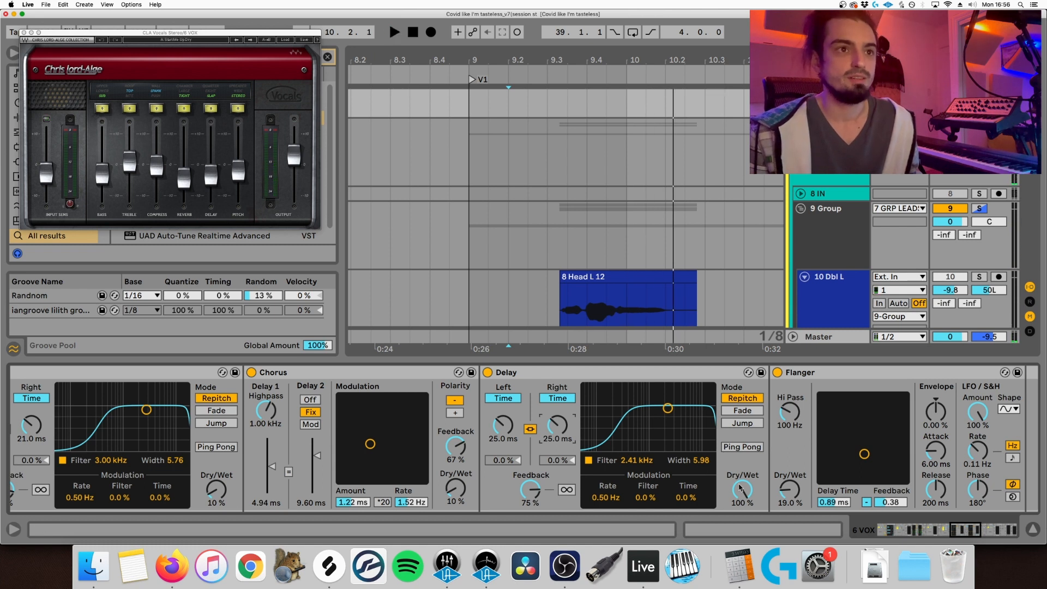
Step: Set the second Delay's Dry/Wet to 10% while the soloed Main chain plays
key("space")
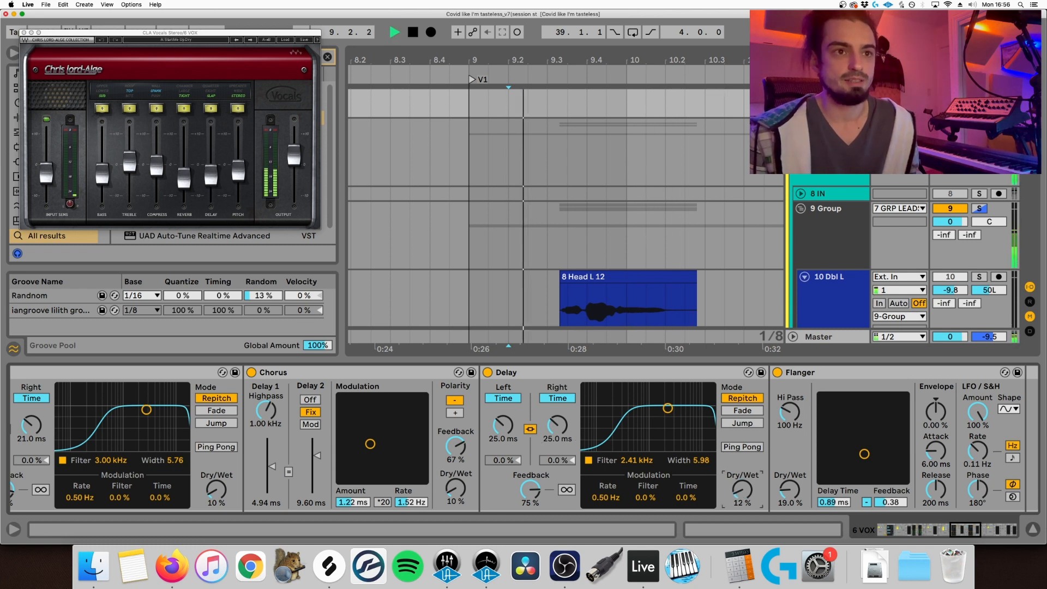
scroll(738, 466, "right", 5)
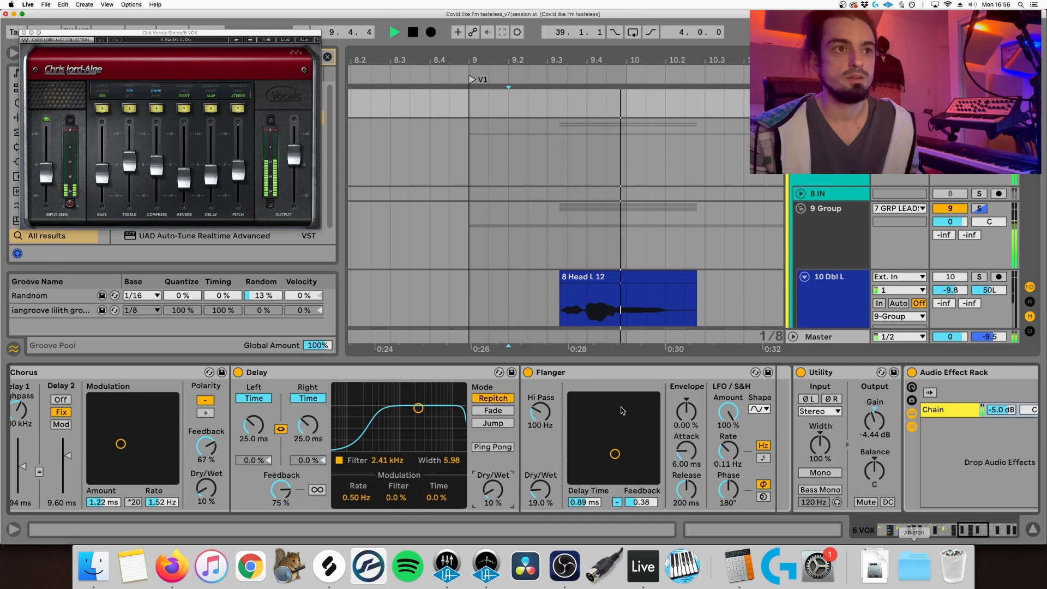
key("space")
Step: Audition the Flanger at 100% Dry/Wet and reduce its Dry/Wet to 11.1% during playback
key("space")
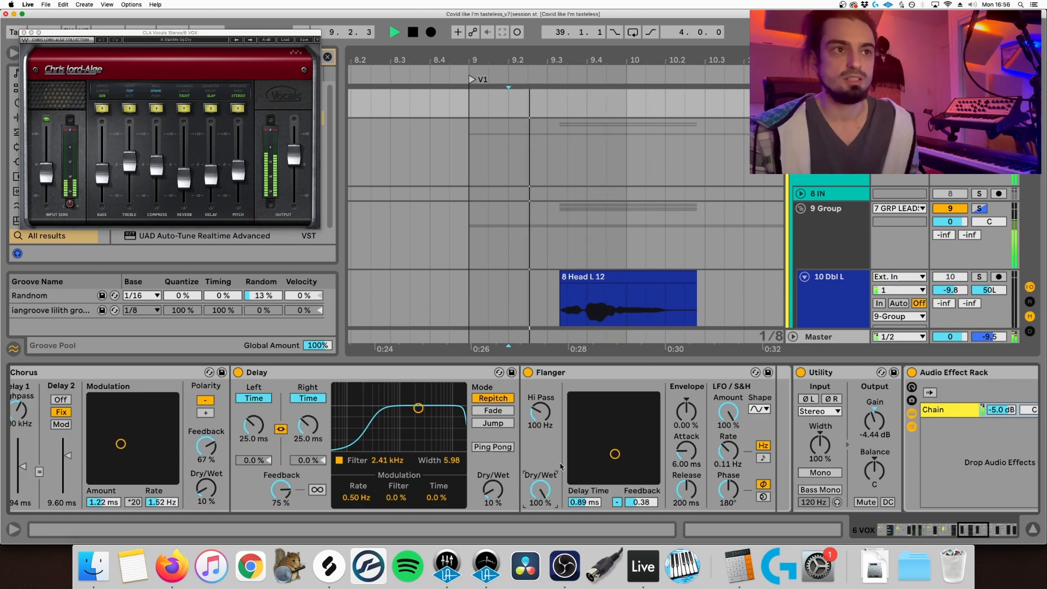
left_click_drag(550, 491, 550, 541)
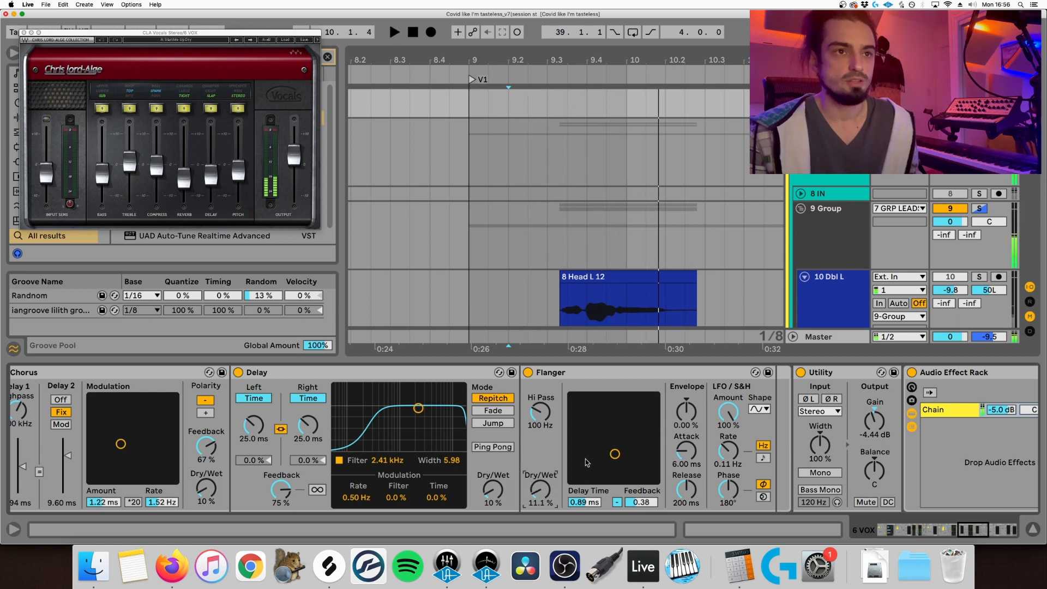
scroll(612, 455, "right", 5)
key("space")
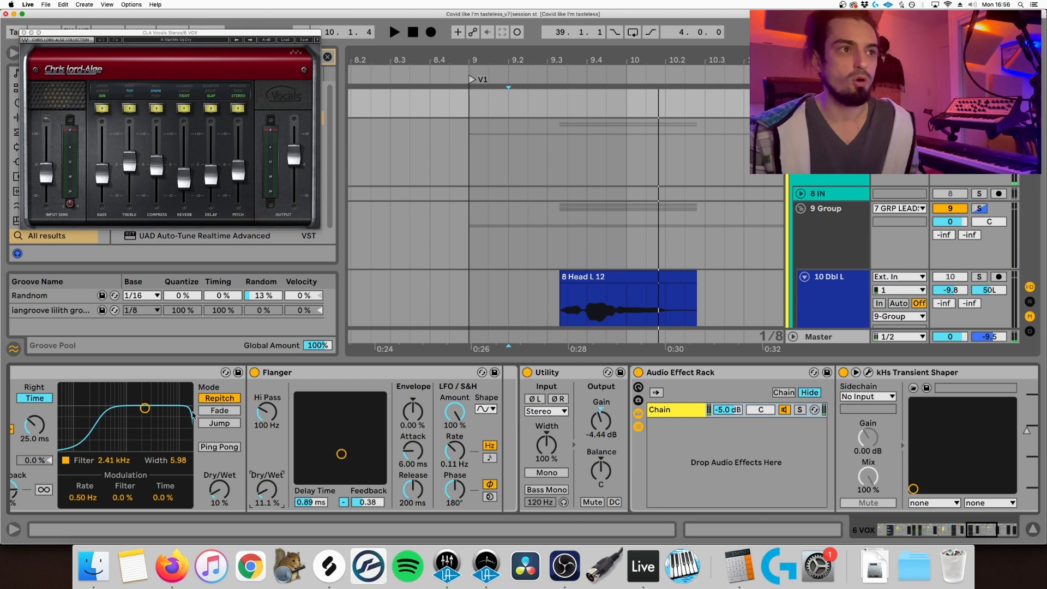
Step: Solo the ambiance rack's FX chain and compare its devices with those in the Main chain
scroll(193, 415, "right", 2)
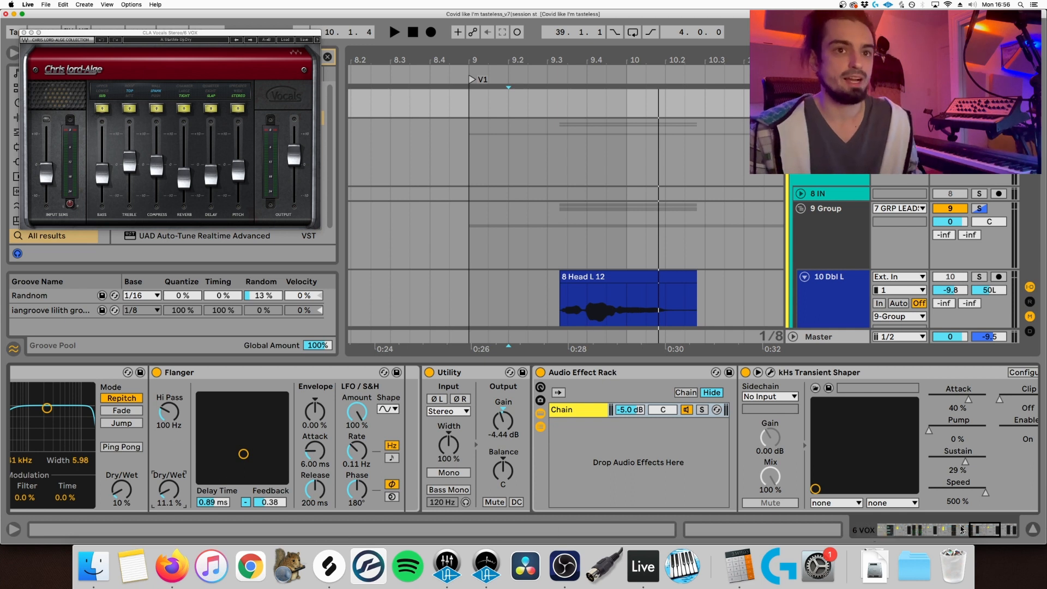
scroll(730, 443, "left", 6)
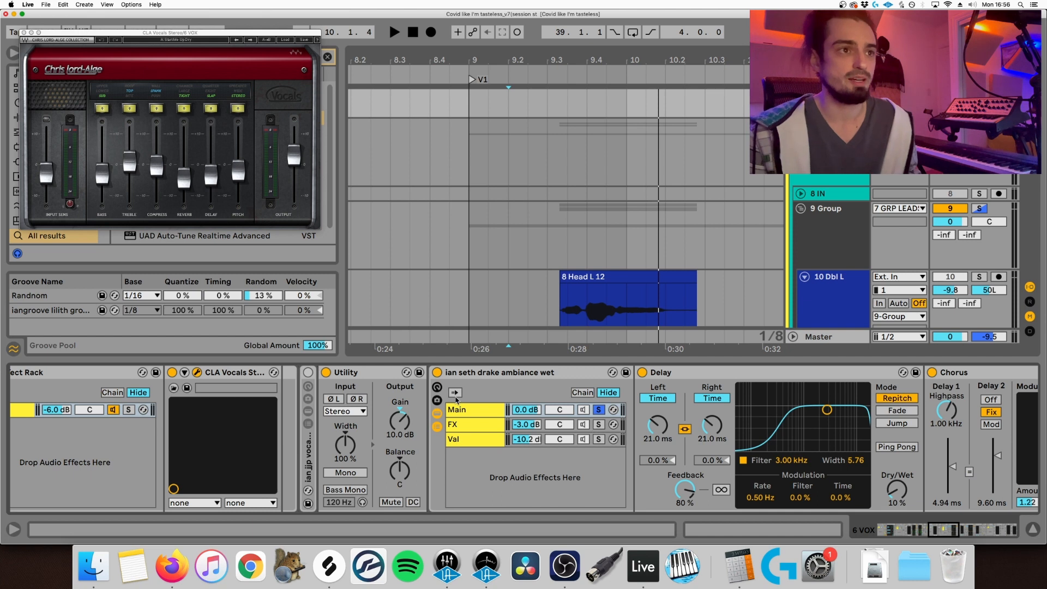
left_click(604, 420)
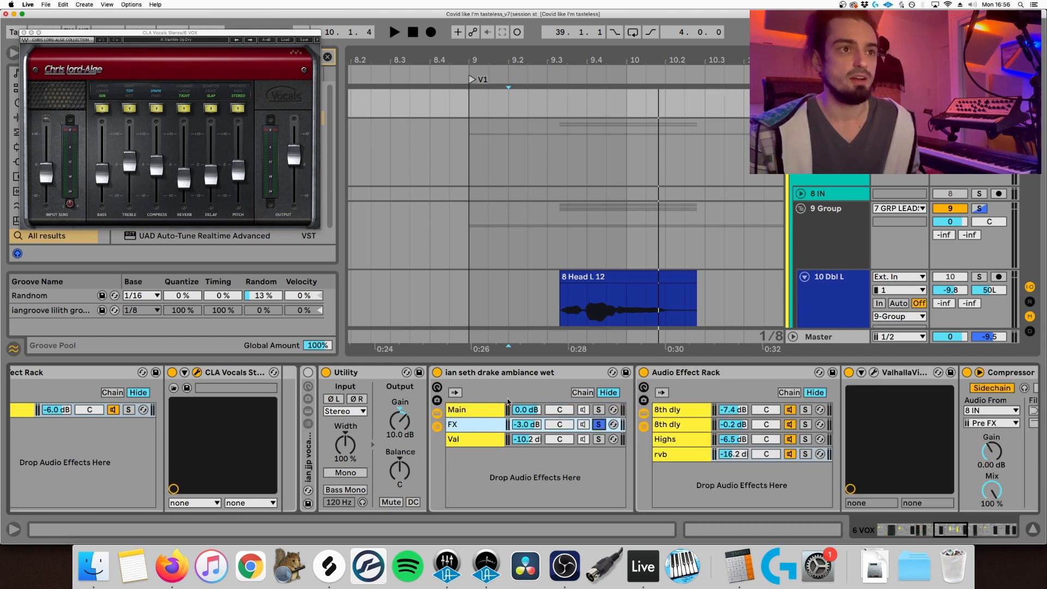
left_click(463, 410)
left_click(492, 424)
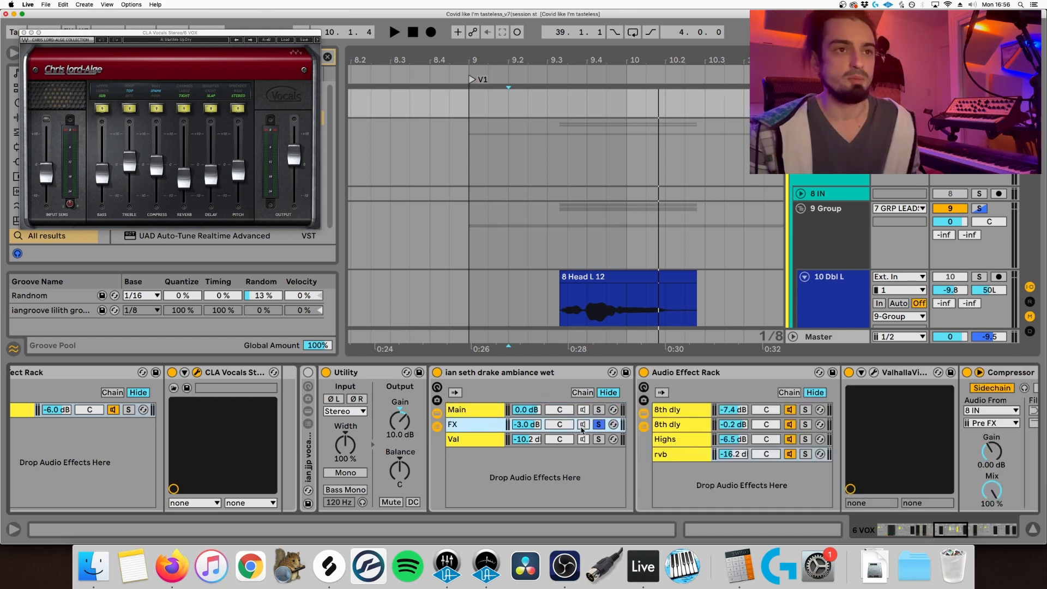
left_click(483, 410)
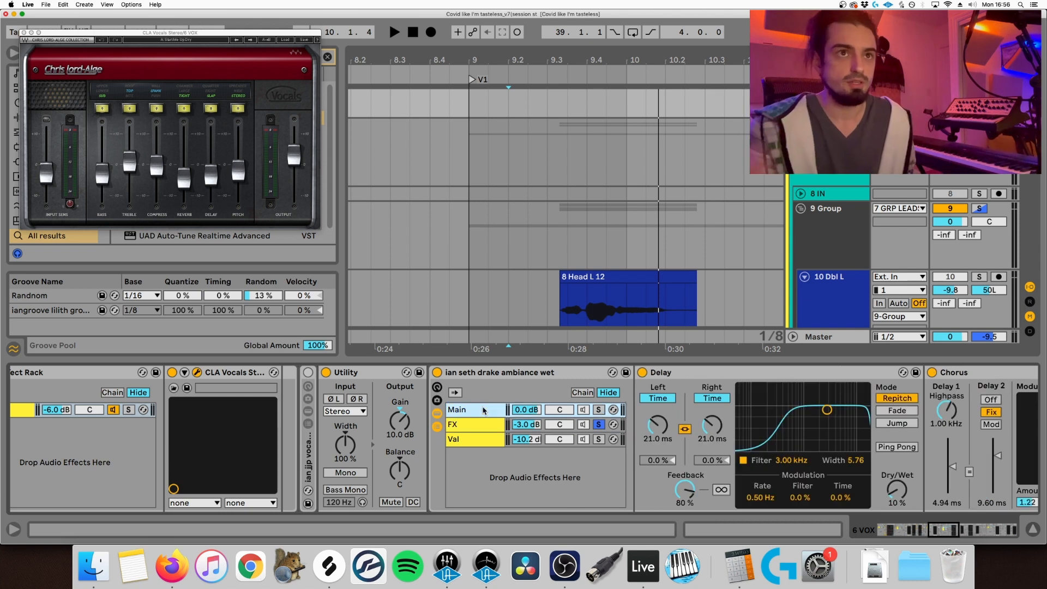
left_click(467, 425)
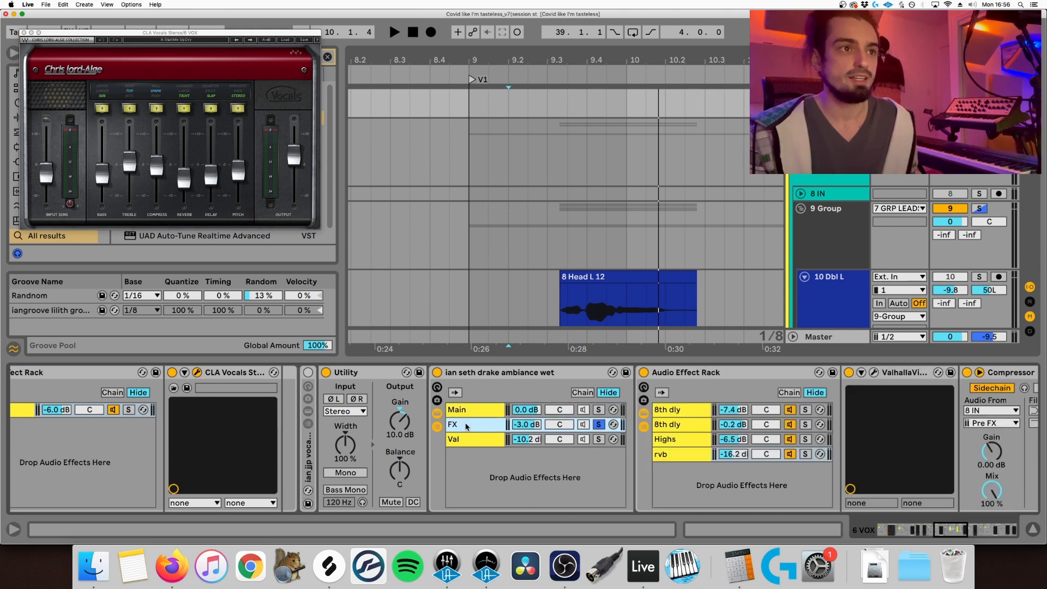
Step: Play the soloed FX chain and view the nested rack's two 8th dly chains, Highs and rvb
key("space")
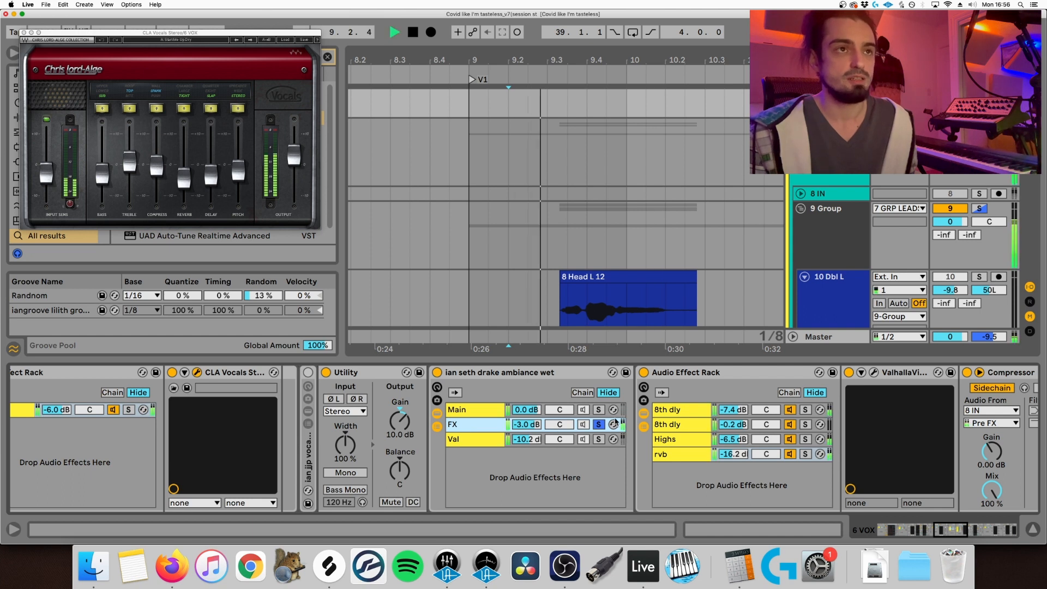
left_click(683, 411)
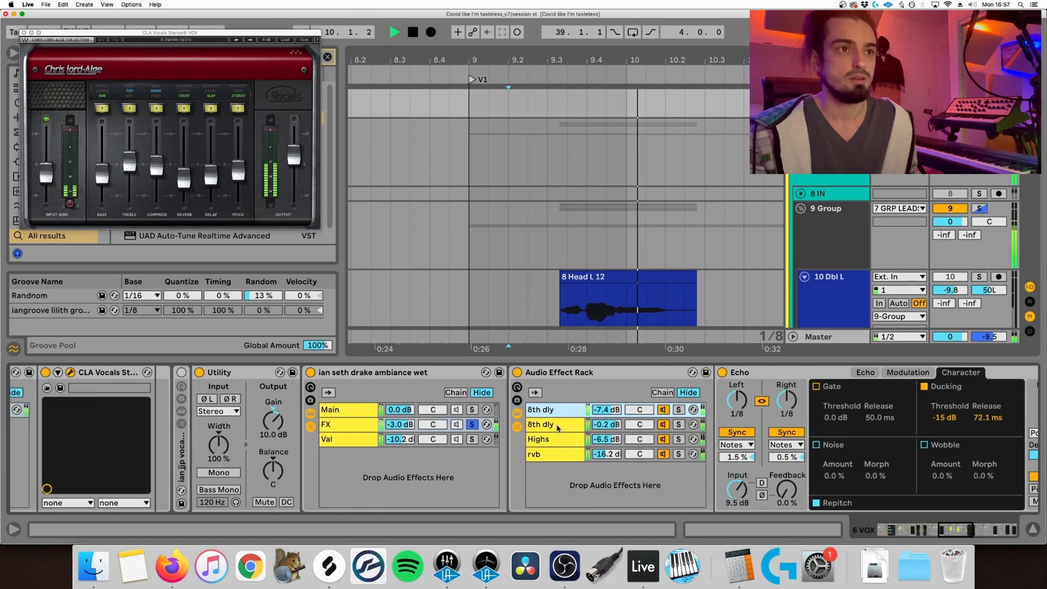
left_click(562, 429)
key("space")
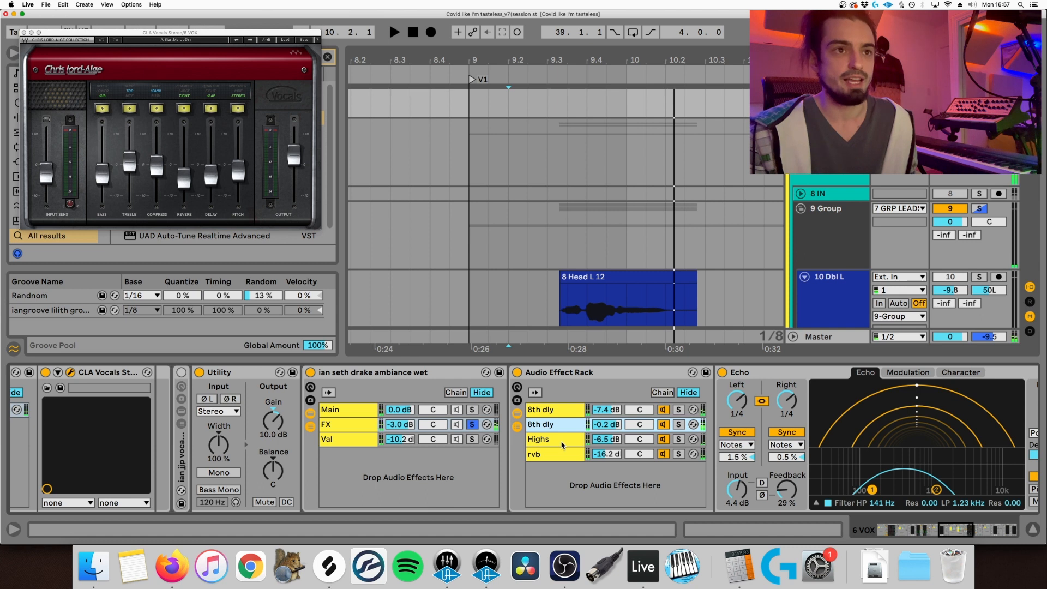
left_click(562, 442)
left_click(593, 453)
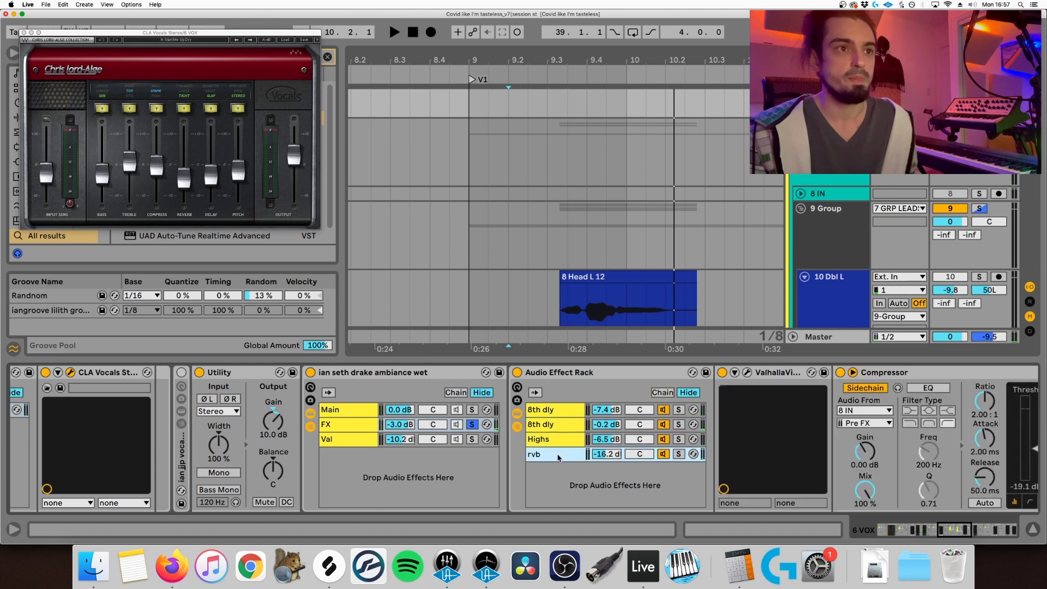
key("space")
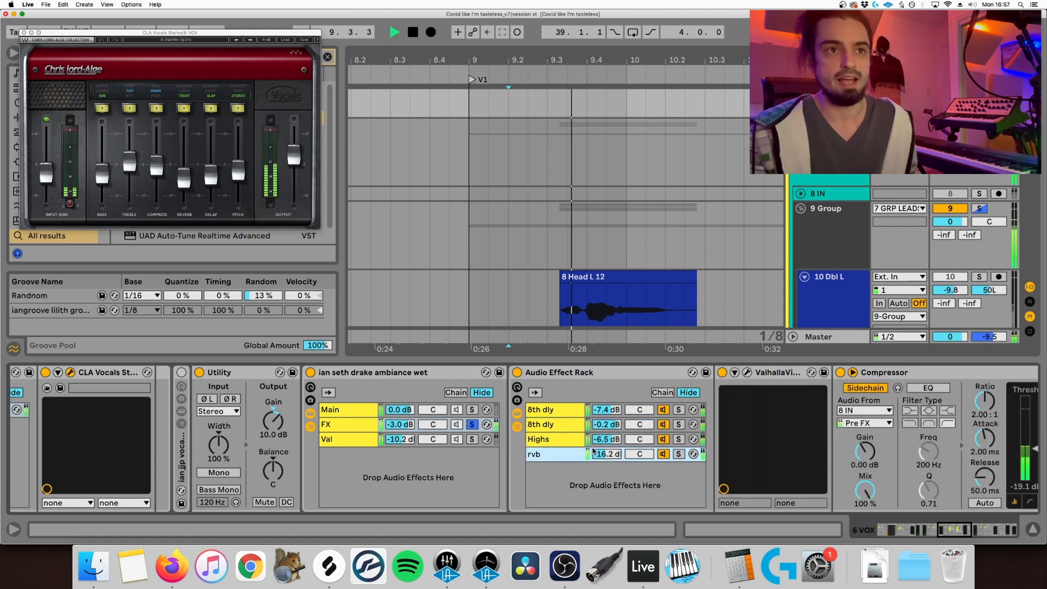
key("space")
Step: Audition the ambiance rack's Val chain in solo, and unsolo it to play all three chains together
left_click(472, 439)
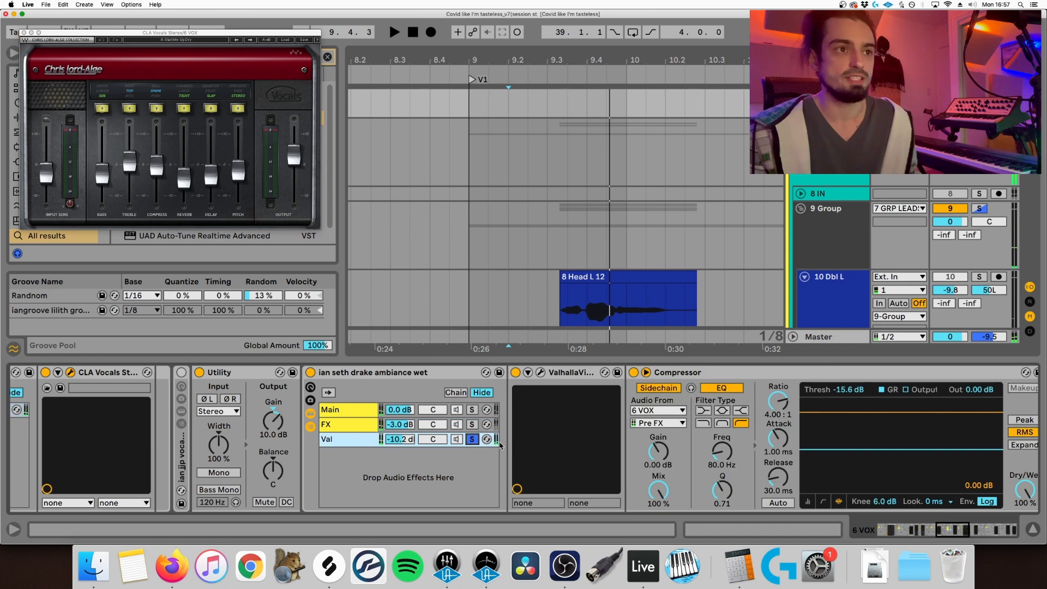
key("space")
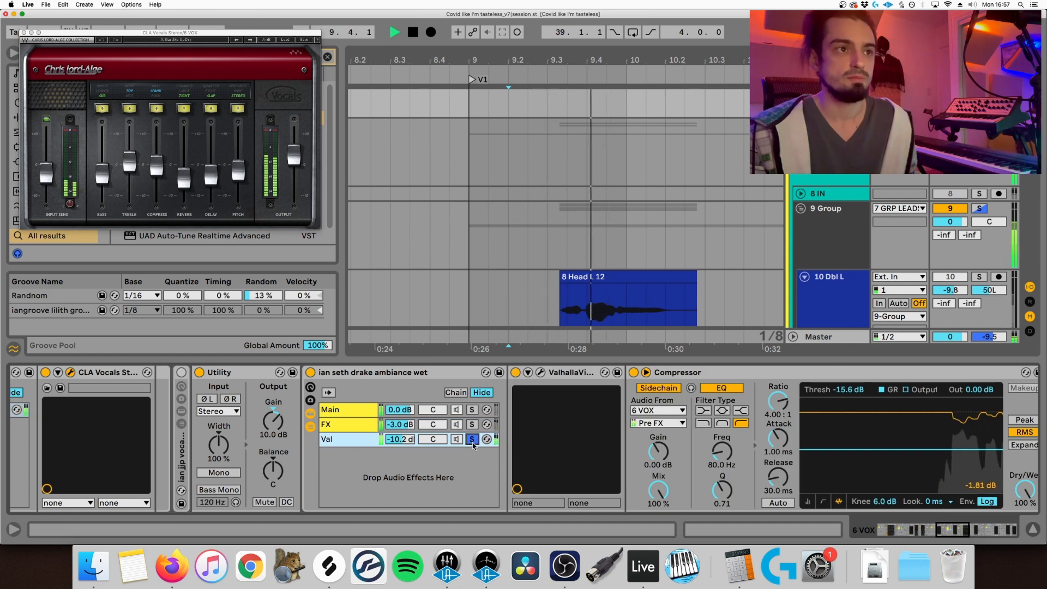
left_click(472, 441)
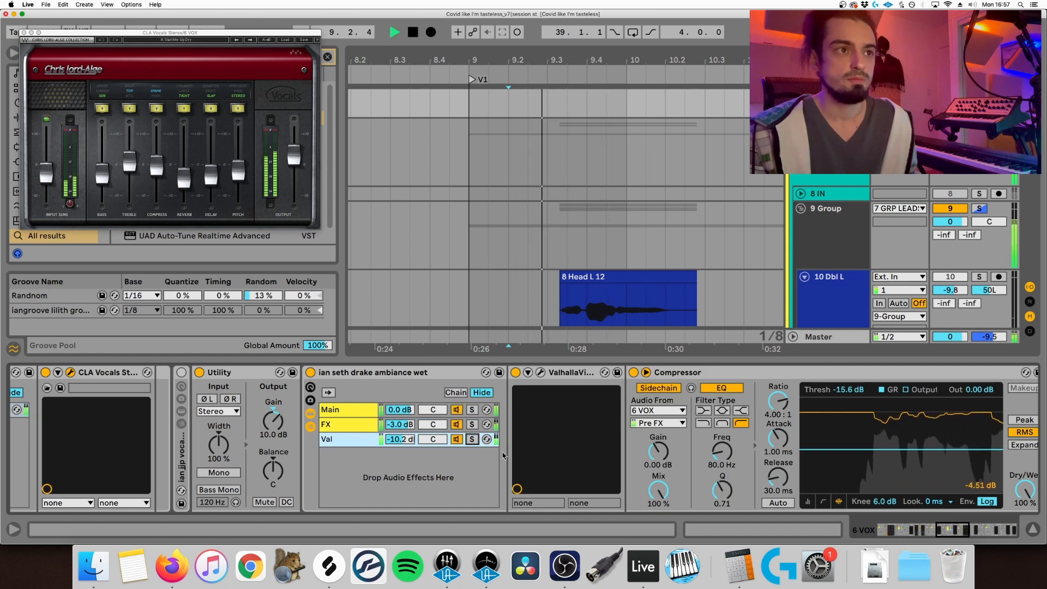
scroll(447, 405, "right", 6)
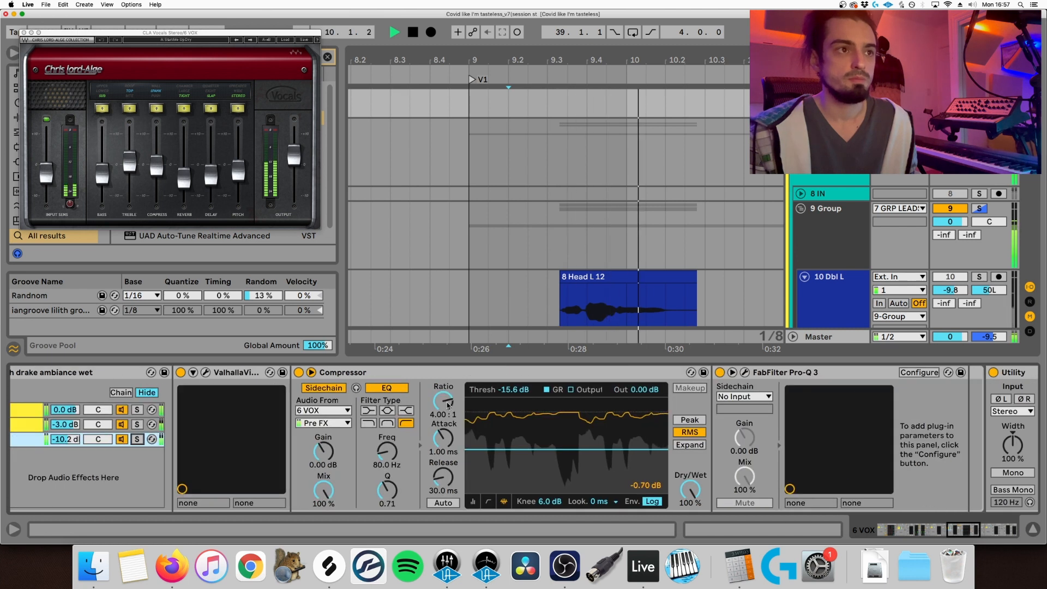
scroll(448, 405, "left", 2)
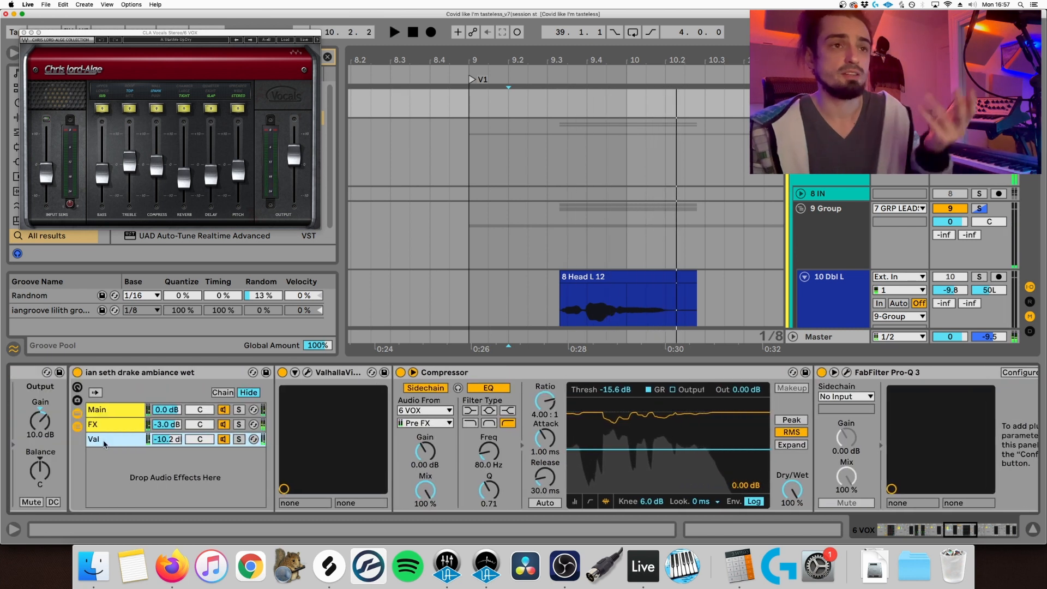
Step: Examine the Val chain's Compressor and its sidechain source, 6 VOX Pre FX
left_click(566, 375)
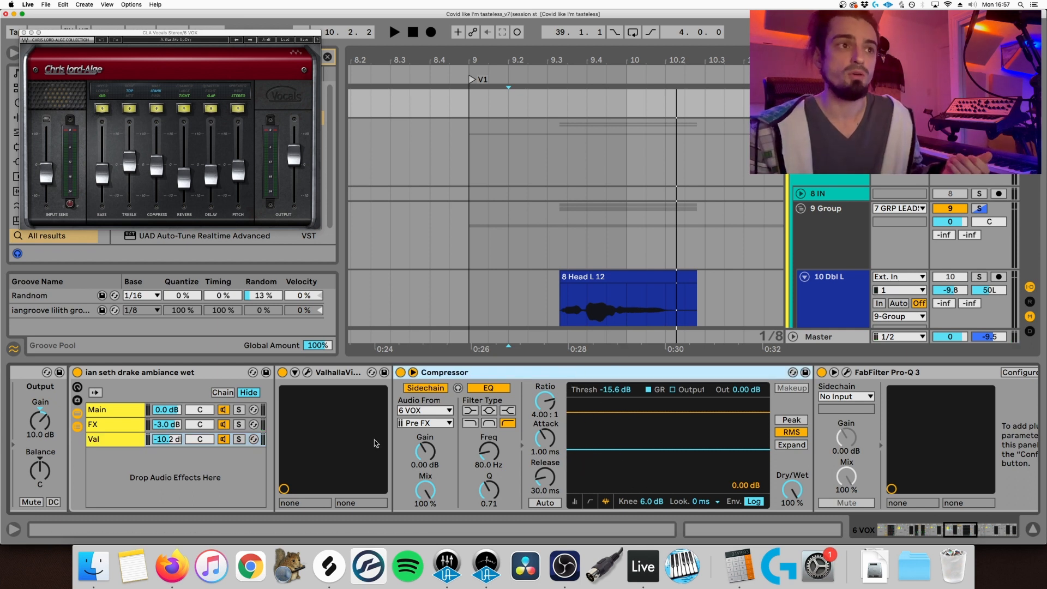
left_click(434, 423)
left_click(434, 423)
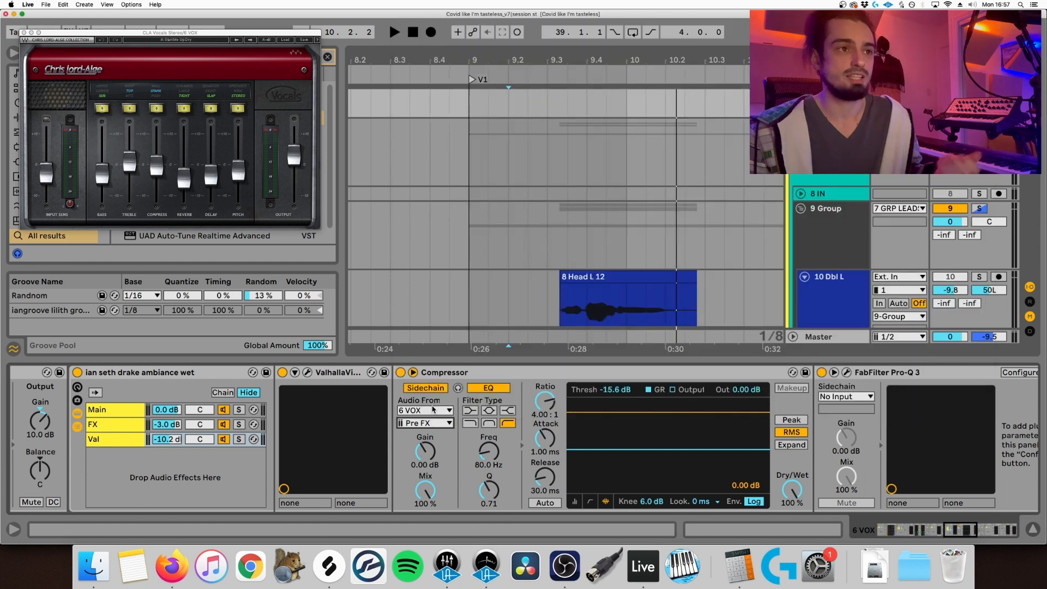
left_click(453, 373)
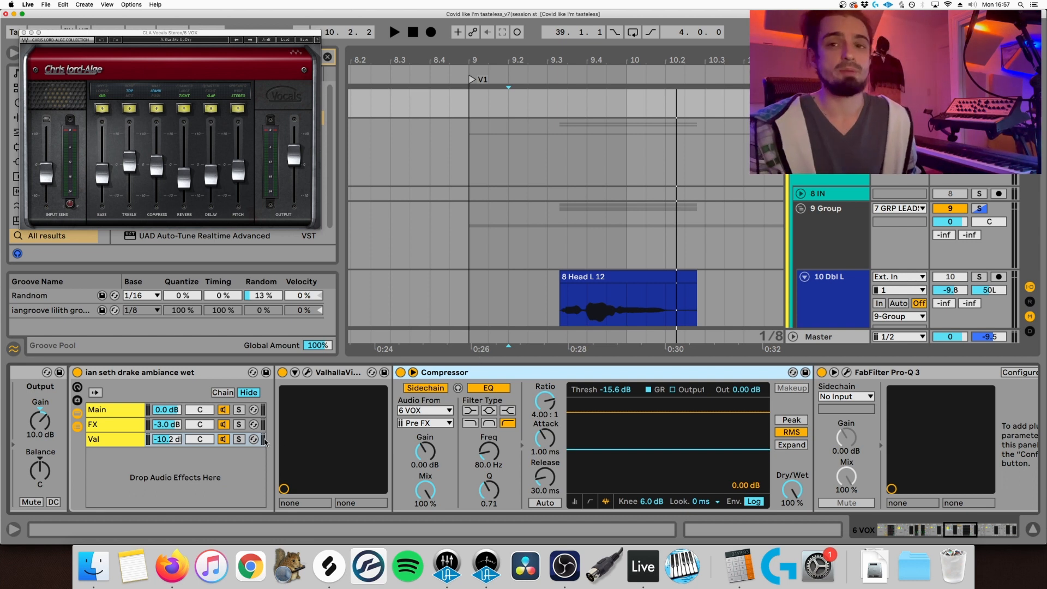
Step: Open the kHs Transient Shaper's plug-in window, close the CLA Vocals window and move the shaper over the arrangement
left_click(173, 374)
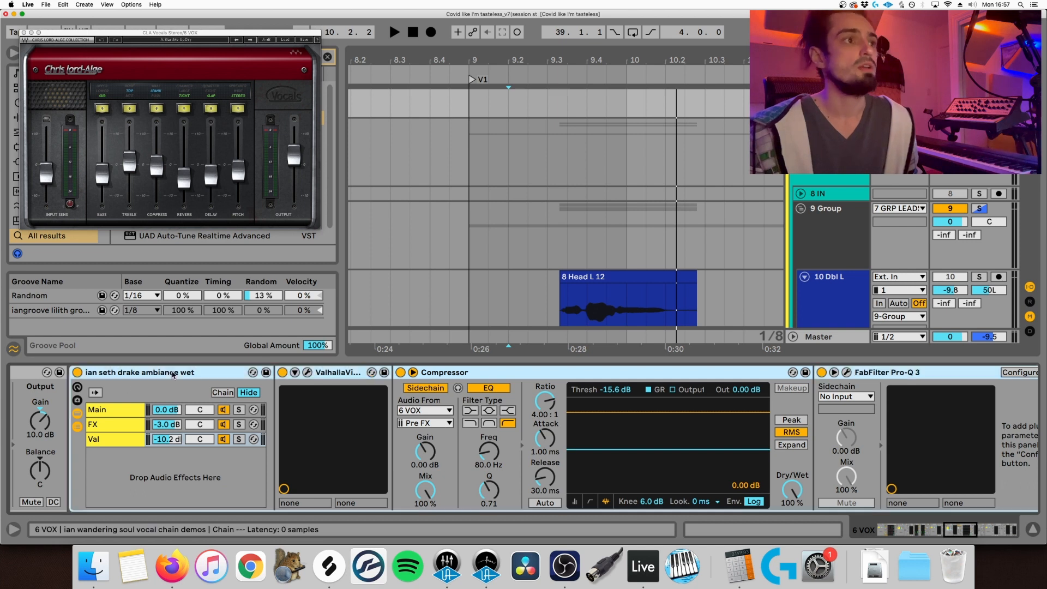
scroll(170, 375, "right", 10)
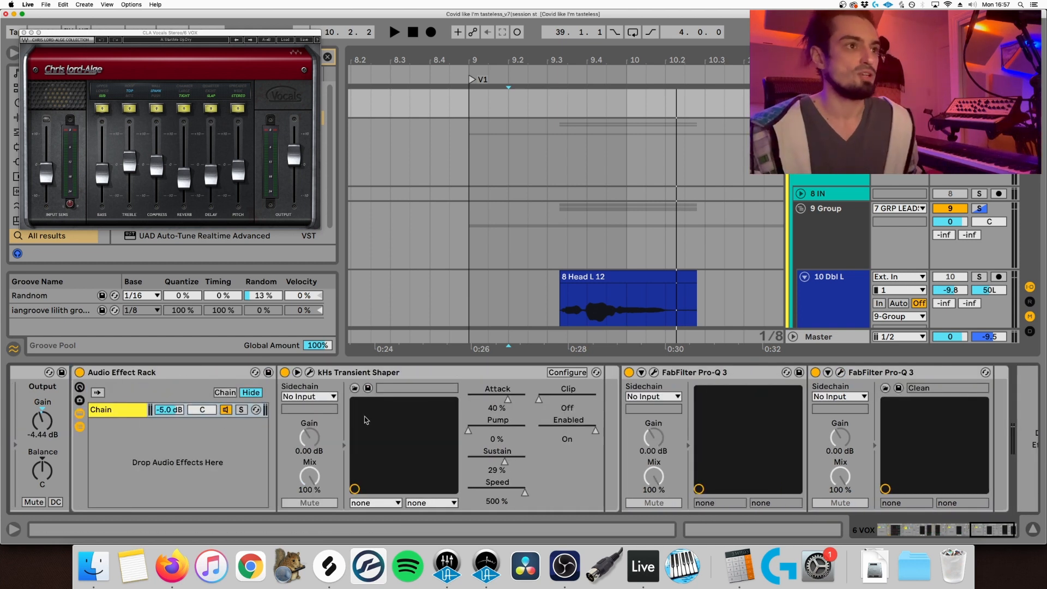
left_click(330, 376)
left_click(309, 372)
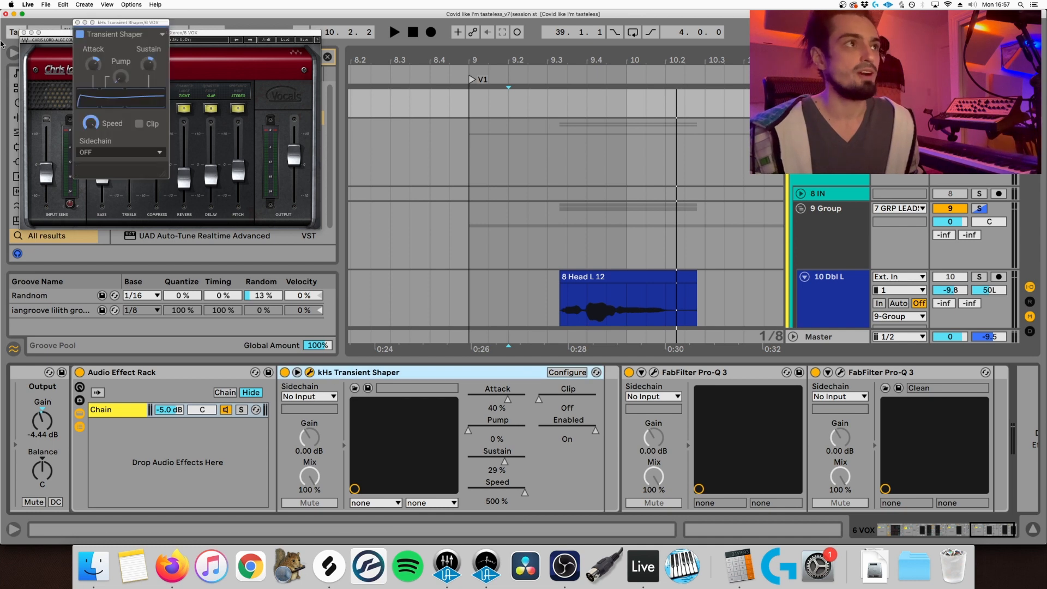
left_click(24, 33)
left_click_drag(134, 25, 428, 157)
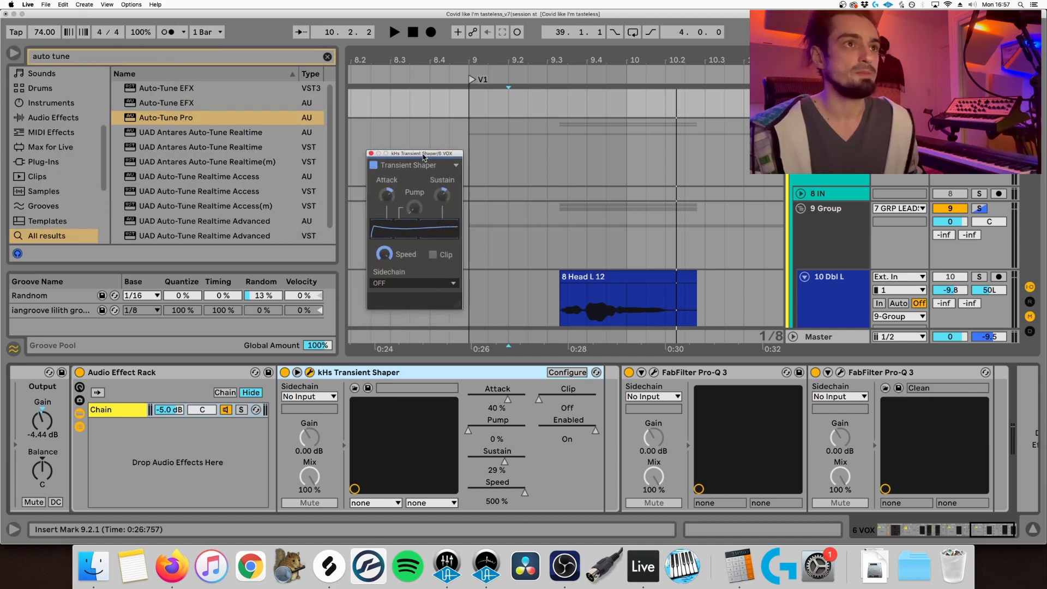
Step: Audition the vocals with the kHs Transient Shaper, play them again with its Audio Effect Rack bypassed, and switch the rack back on
key("space")
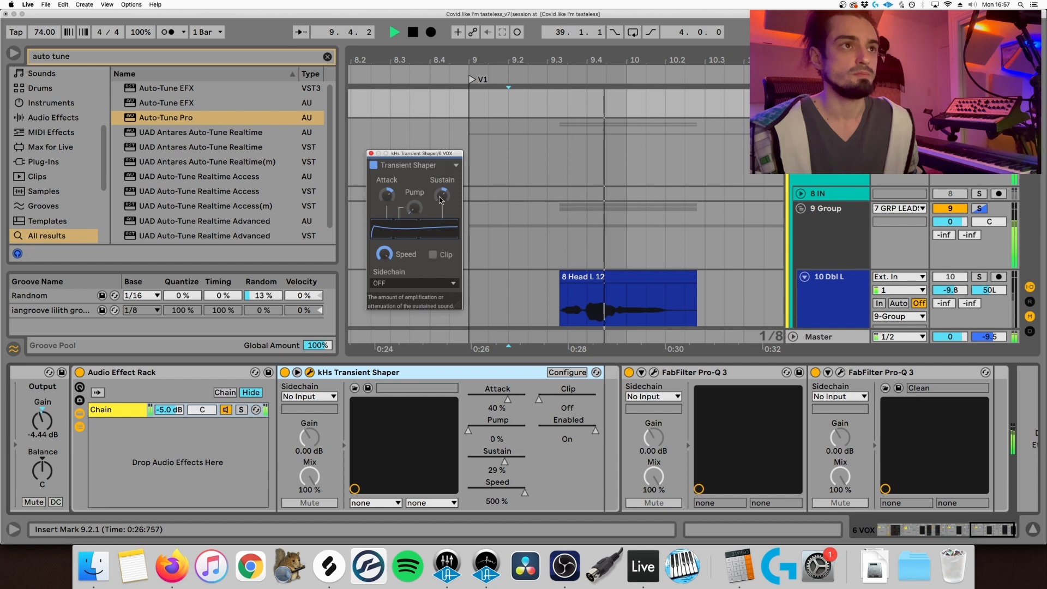
key("space")
left_click(284, 372)
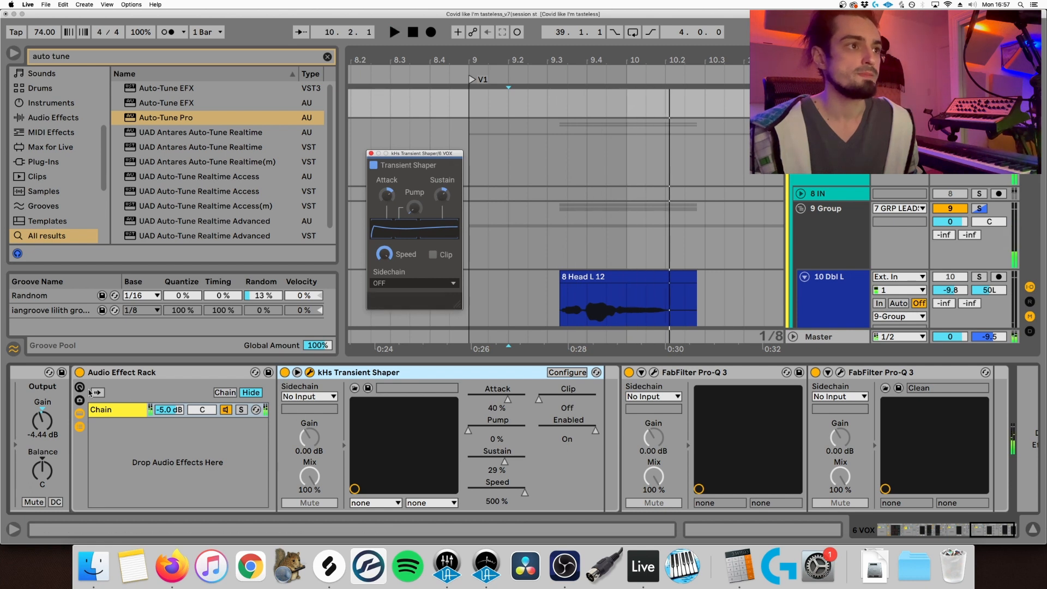
left_click(80, 372)
key("space")
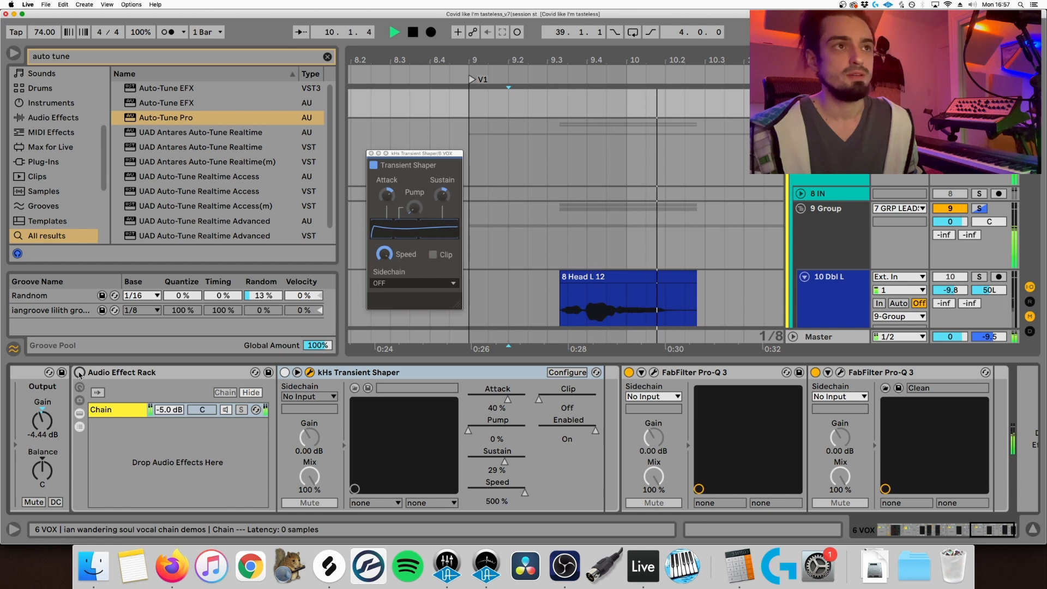
key("space")
left_click(80, 373)
key("0")
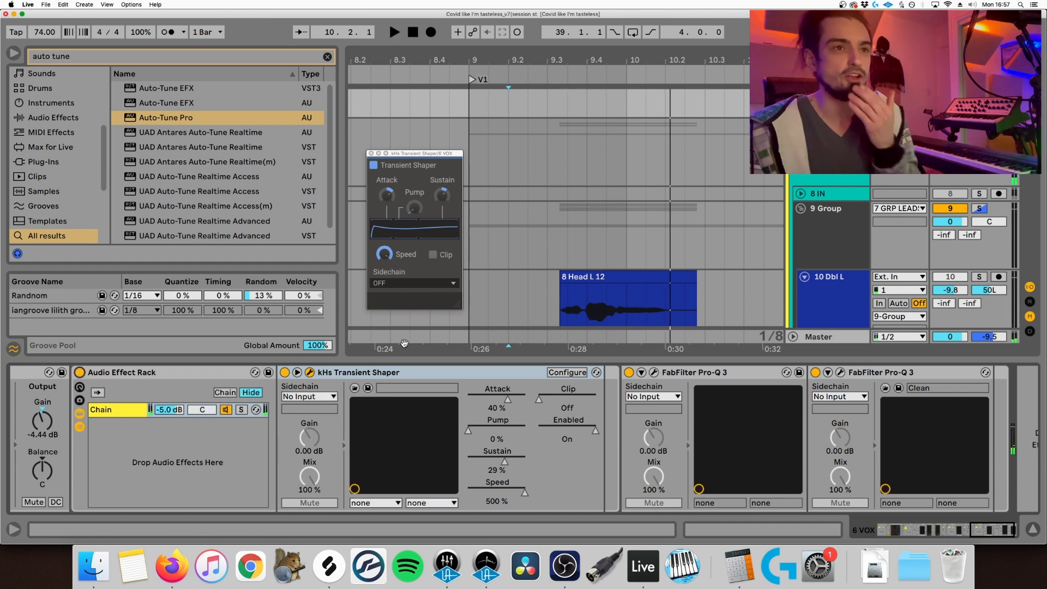
Step: Inspect the dynamic dip and the low cut in the VOX chain's last two FabFilter Pro-Q 3 equalizers, and close both plug-in windows
scroll(616, 451, "right", 2)
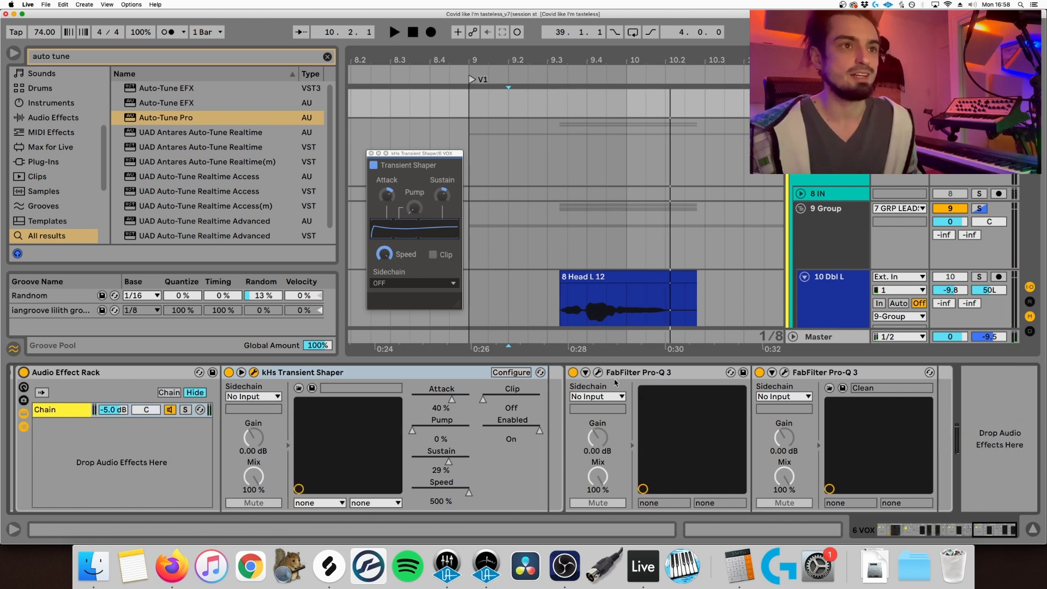
left_click(598, 372)
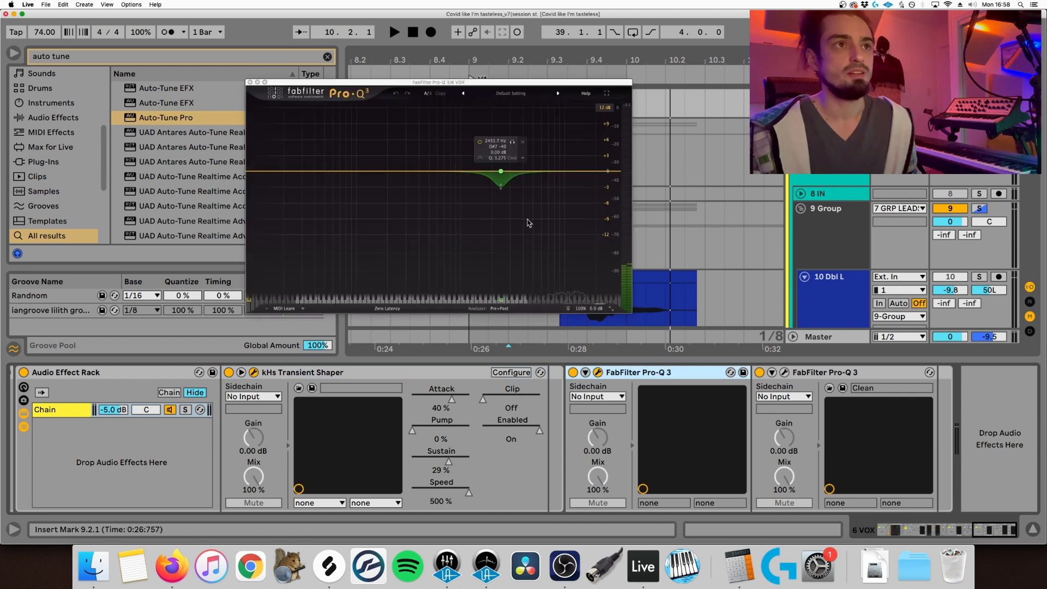
left_click(512, 143)
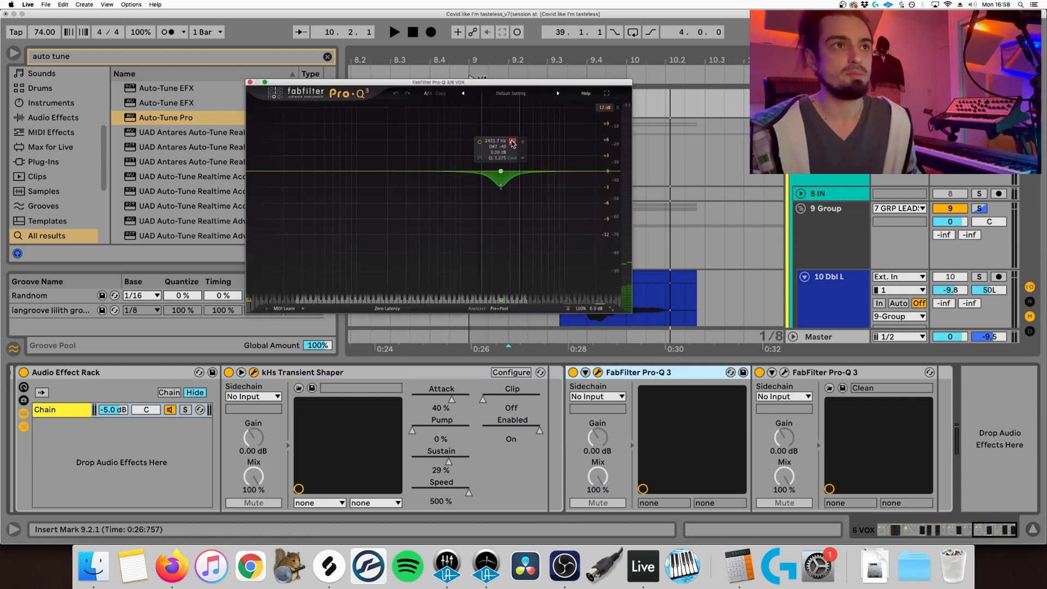
left_click(793, 374)
left_click(784, 372)
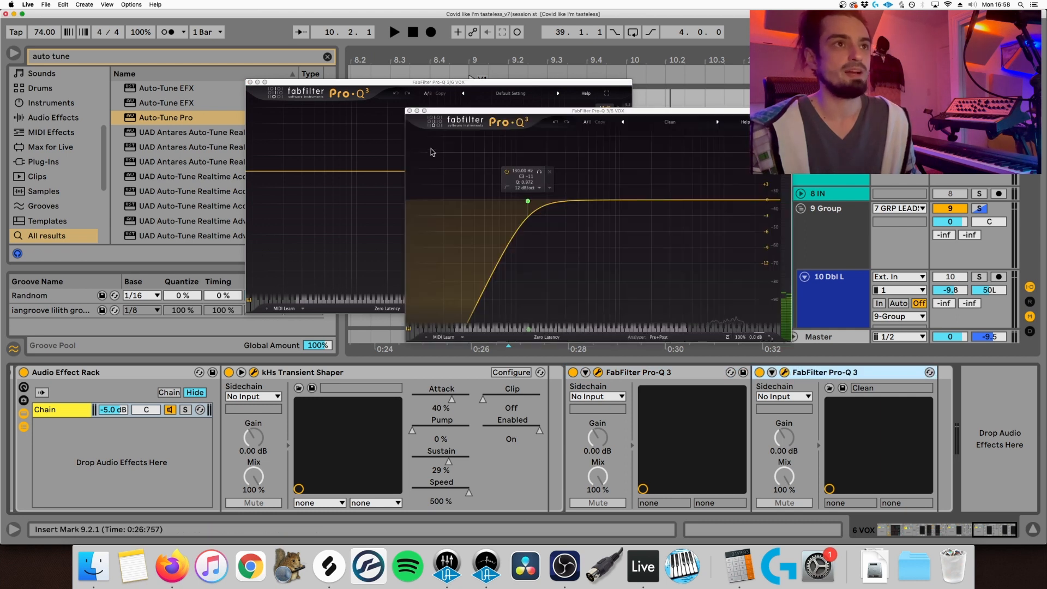
left_click(410, 111)
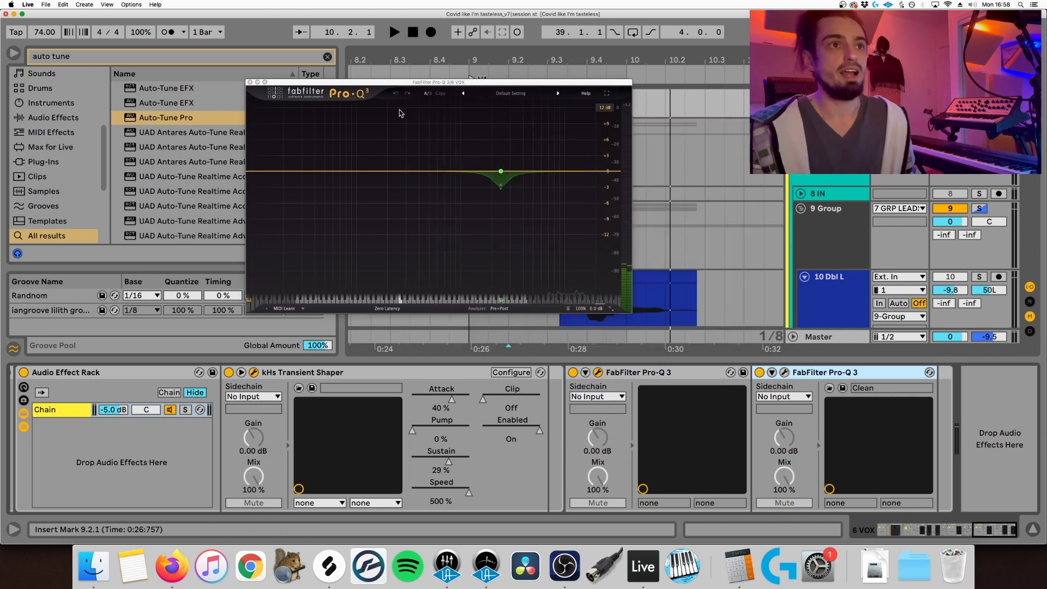
left_click(249, 82)
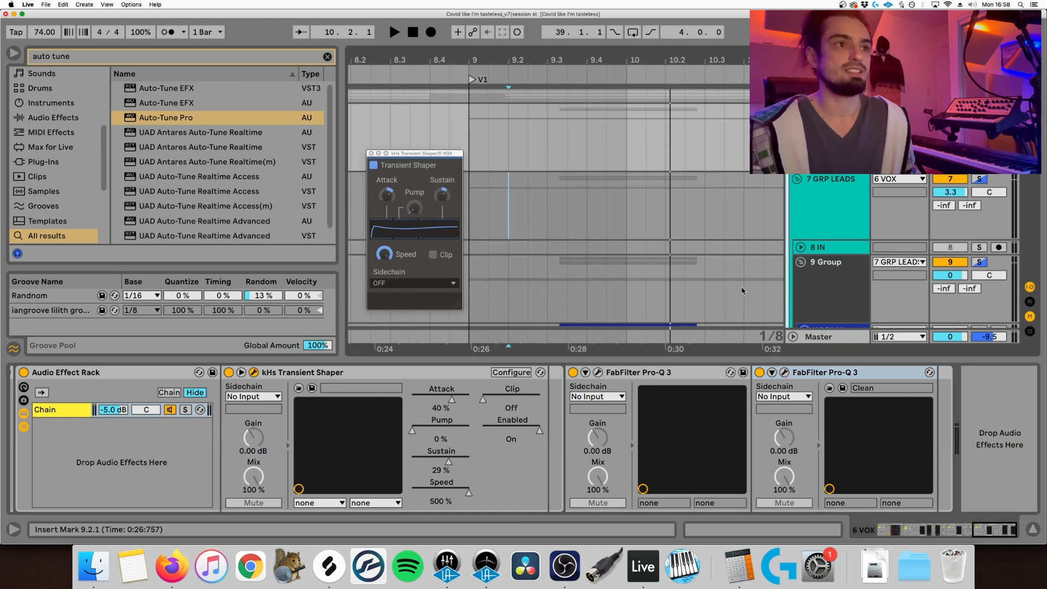
Step: Add the Saturator from 7 GRP LEADS to the end of the 6 VOX effects chain
left_click(826, 193)
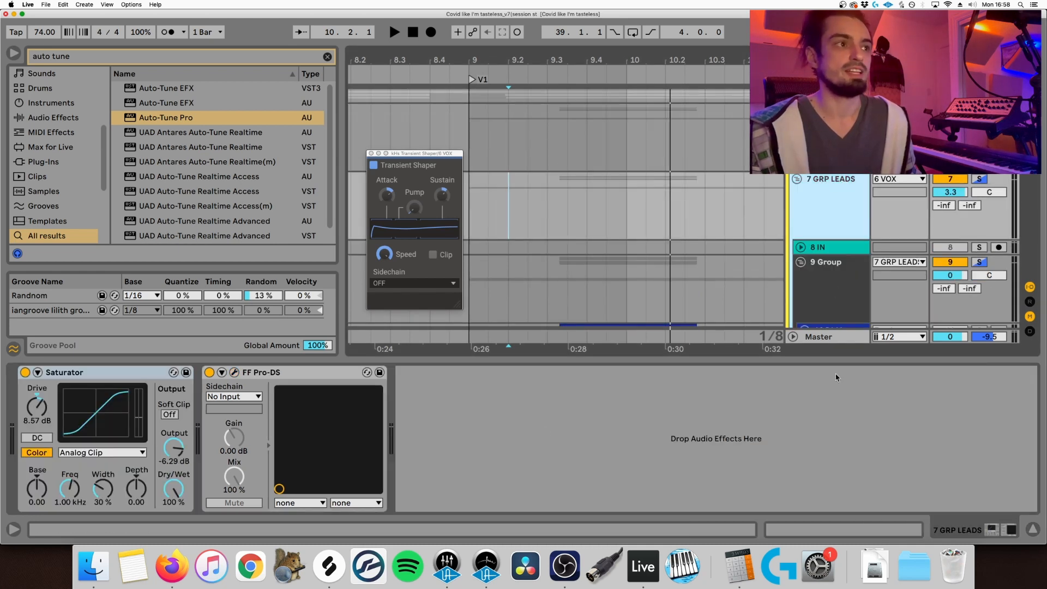
key("Up")
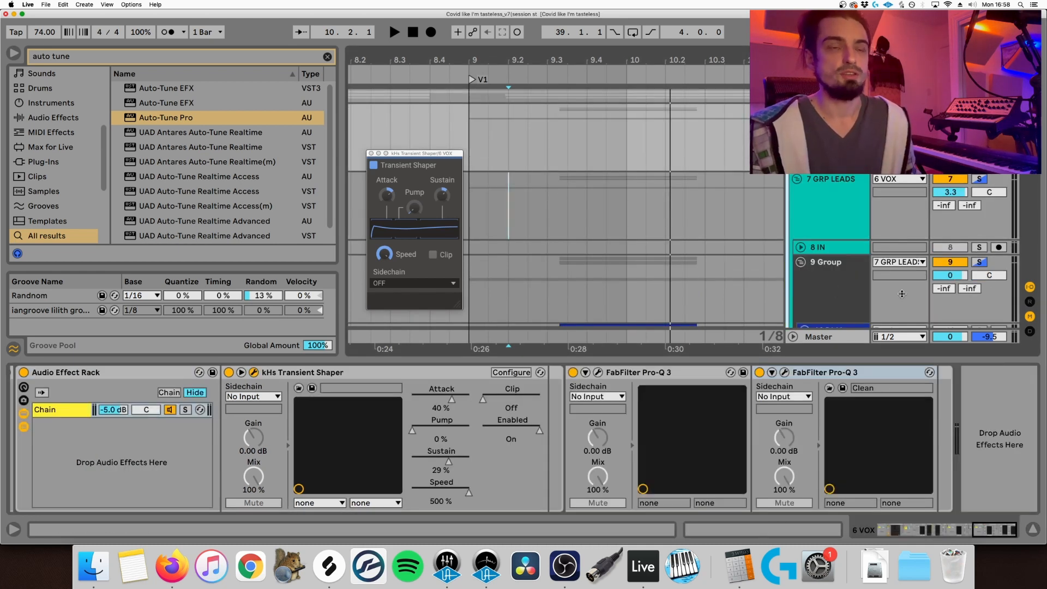
key("Down")
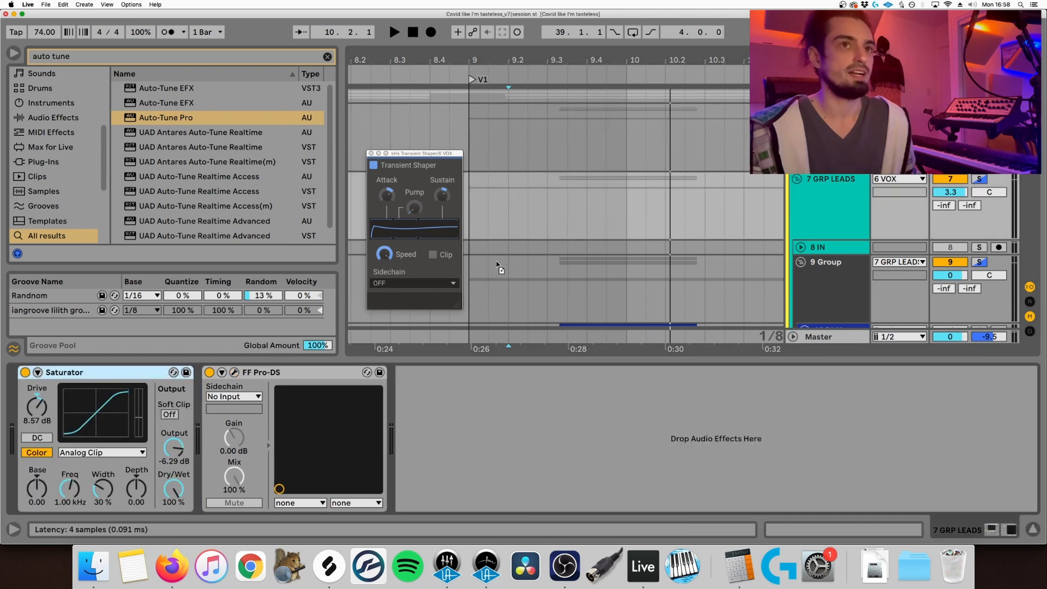
key("Up")
Step: Set the VOX chain's Saturator Drive to 6.86 dB during playback of the vocals
key("space")
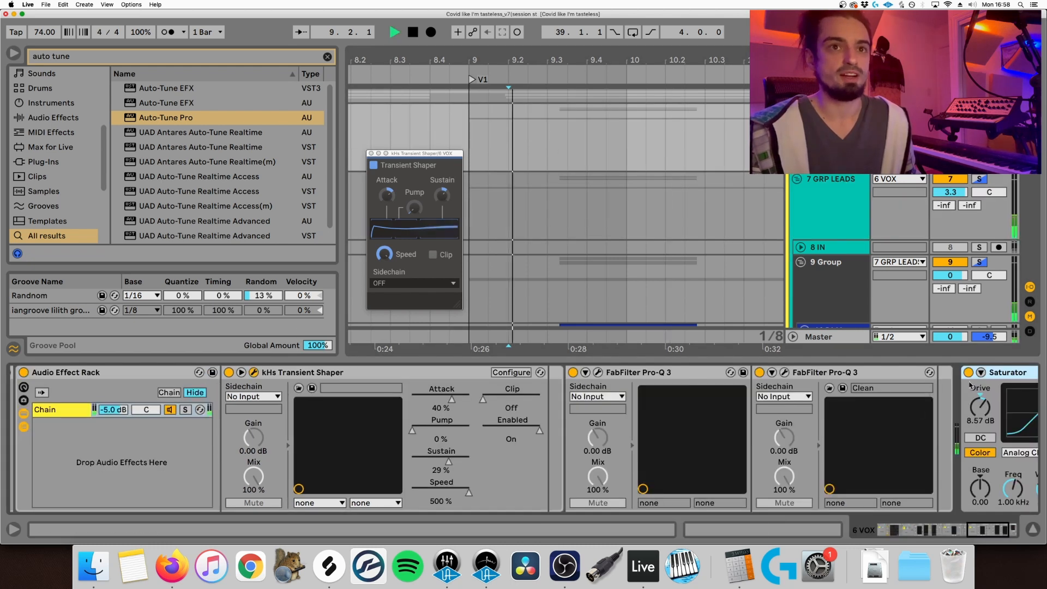
left_click_drag(970, 385, 970, 392)
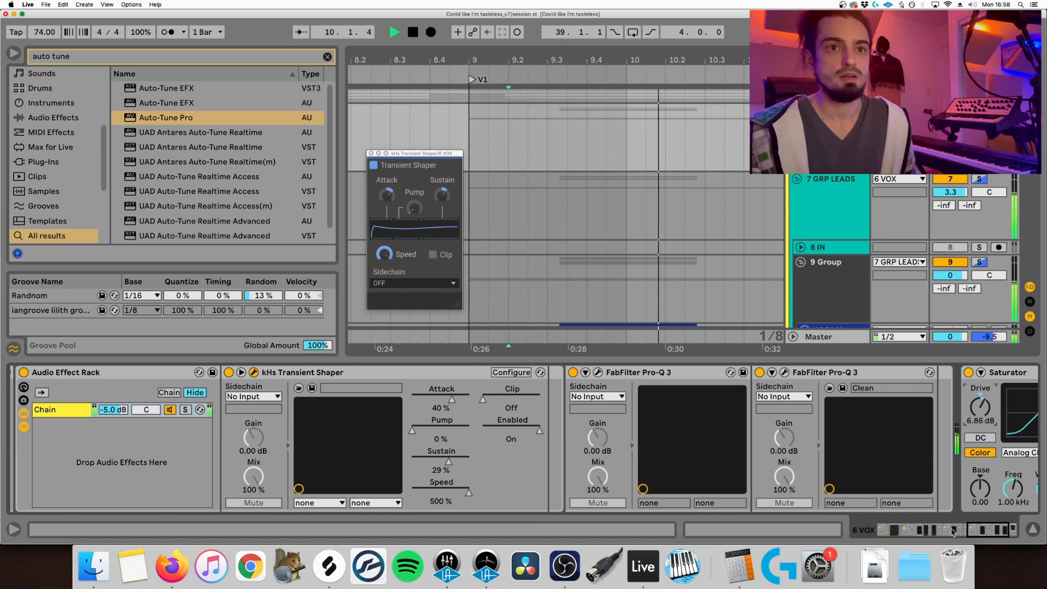
left_click_drag(709, 60, 621, 54)
key("space")
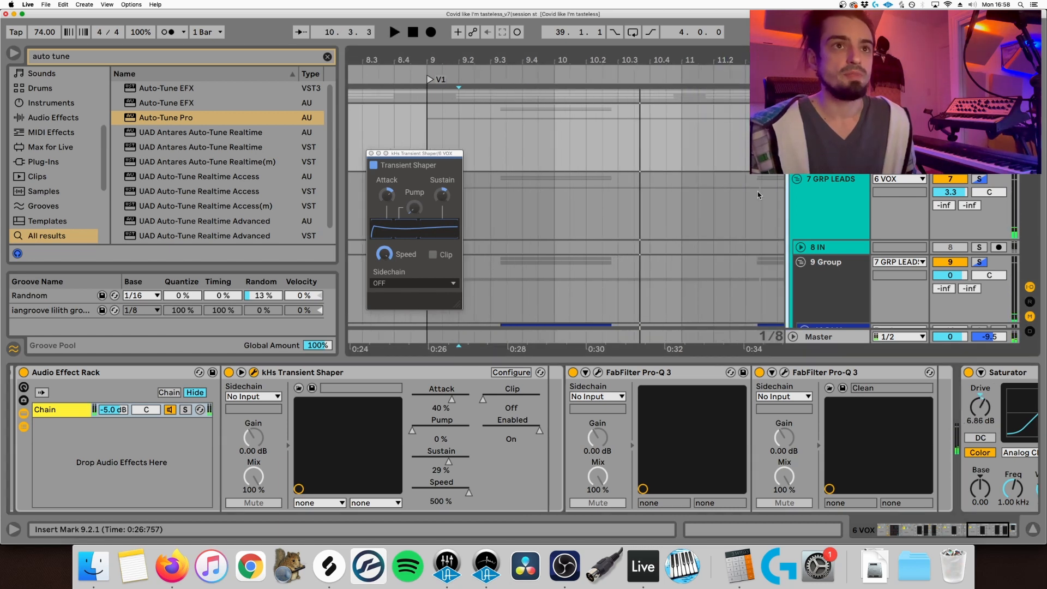
Step: Unfold 9 Group to show its double tracks and play the first verse from 9.2.1
scroll(757, 191, "down", 3)
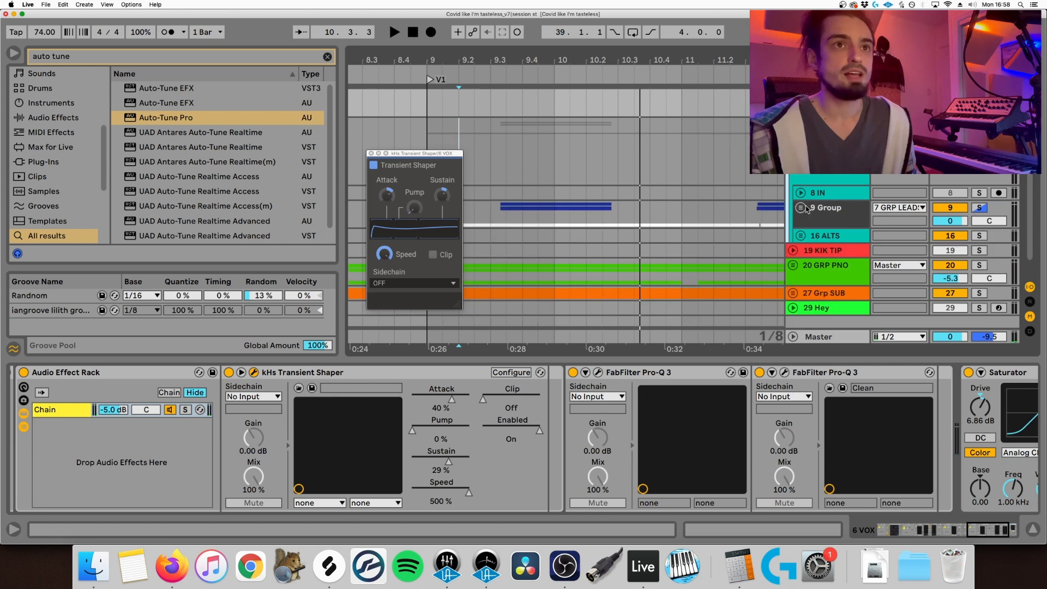
left_click(801, 208)
left_click(471, 137)
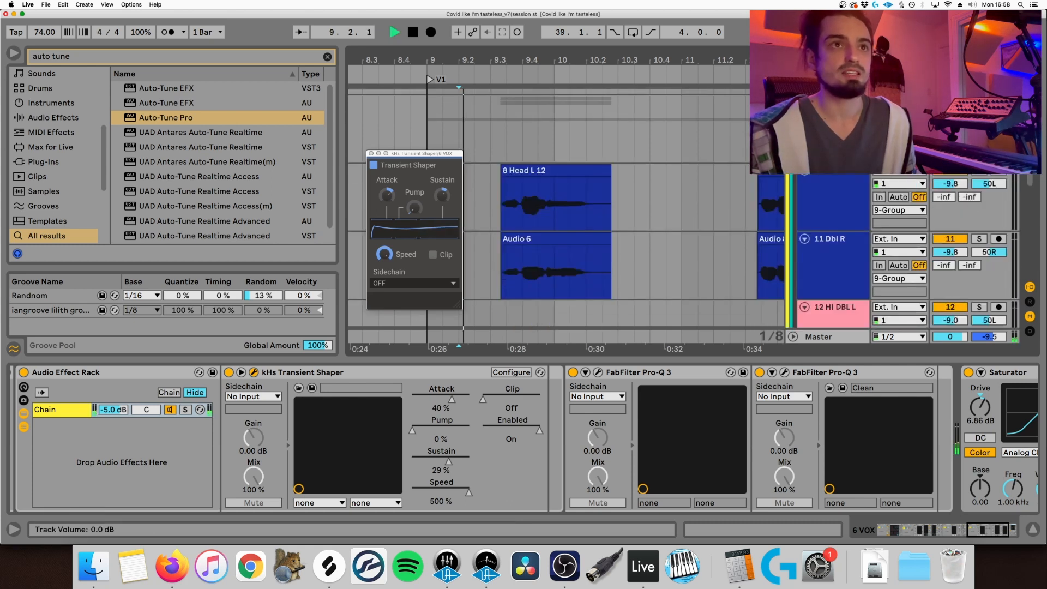
key("space")
key("space")
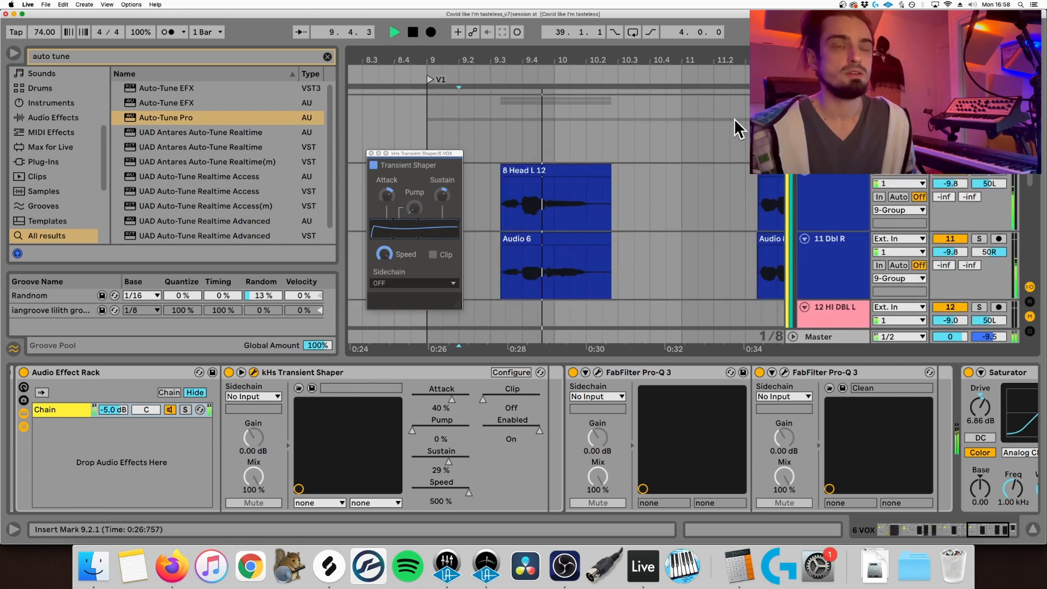
Step: Clear the vocal solos and play the second chorus from the C2 marker at 45.1.1
key("minus")
key("minus")
key("minus")
scroll(646, 102, "right", 10)
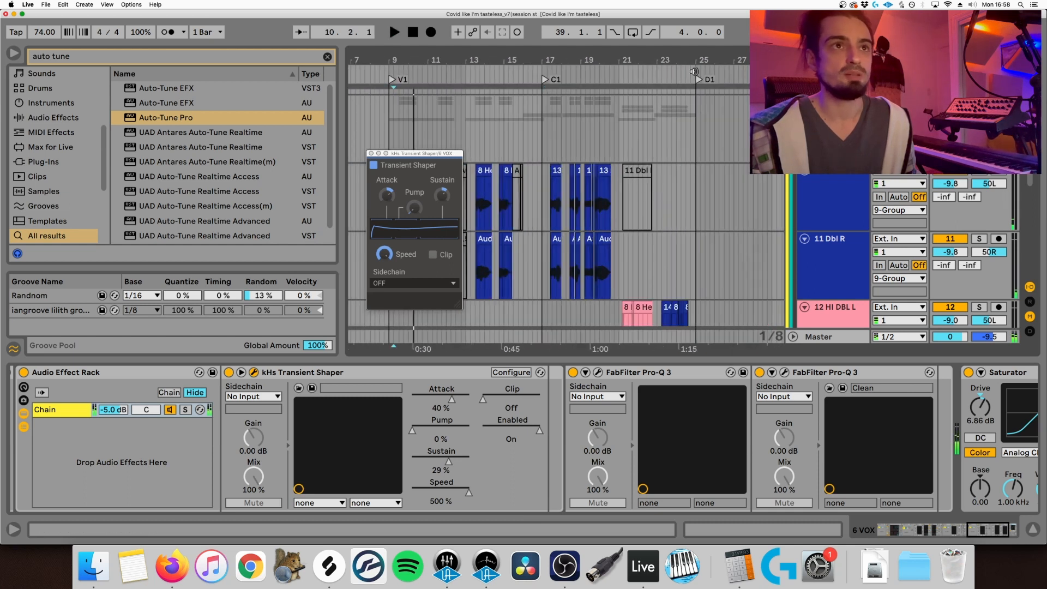
left_click(662, 119)
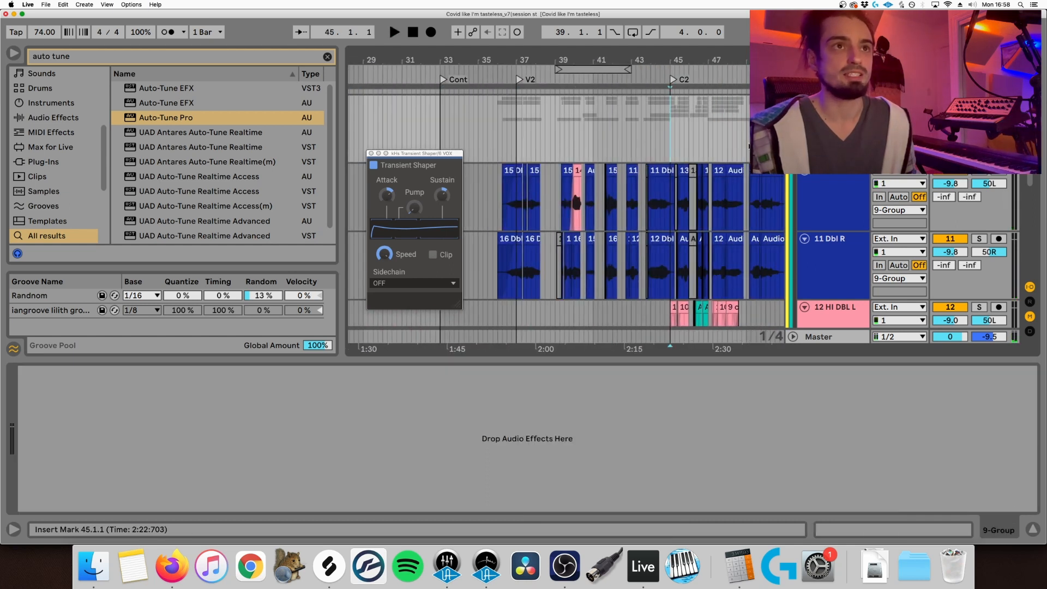
scroll(567, 261, "up", 3)
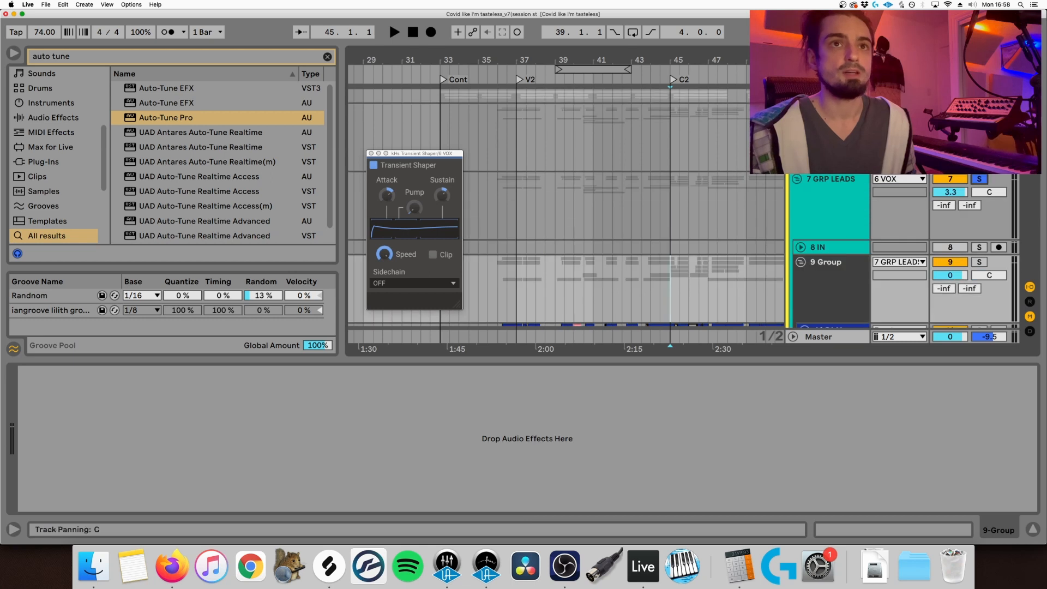
key("space")
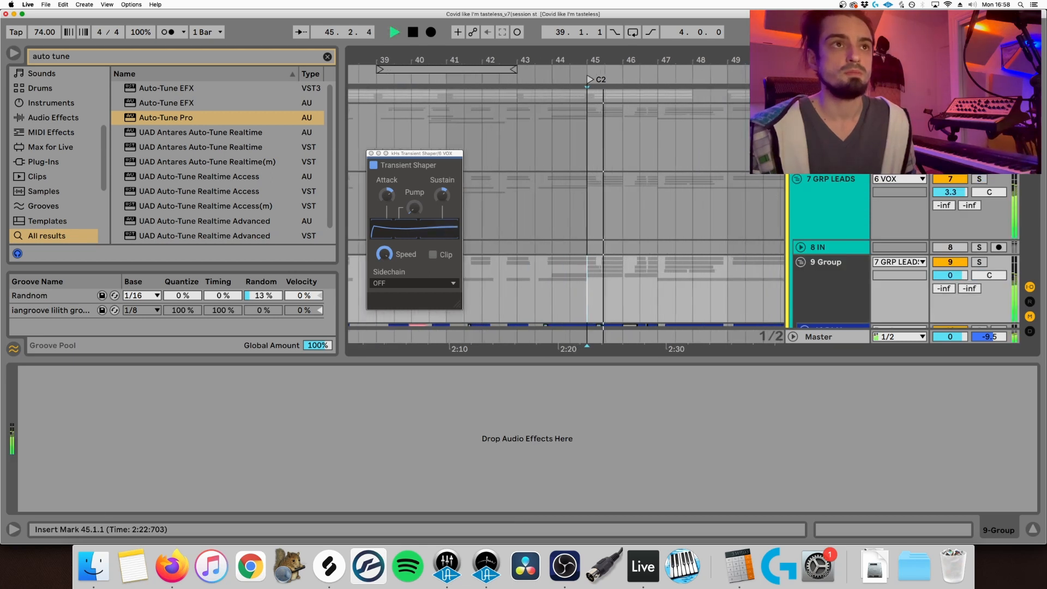
Step: View the Multiband Dynamics at the start of the 6 VOX chain during playback, and close the Transient Shaper window
left_click(358, 325)
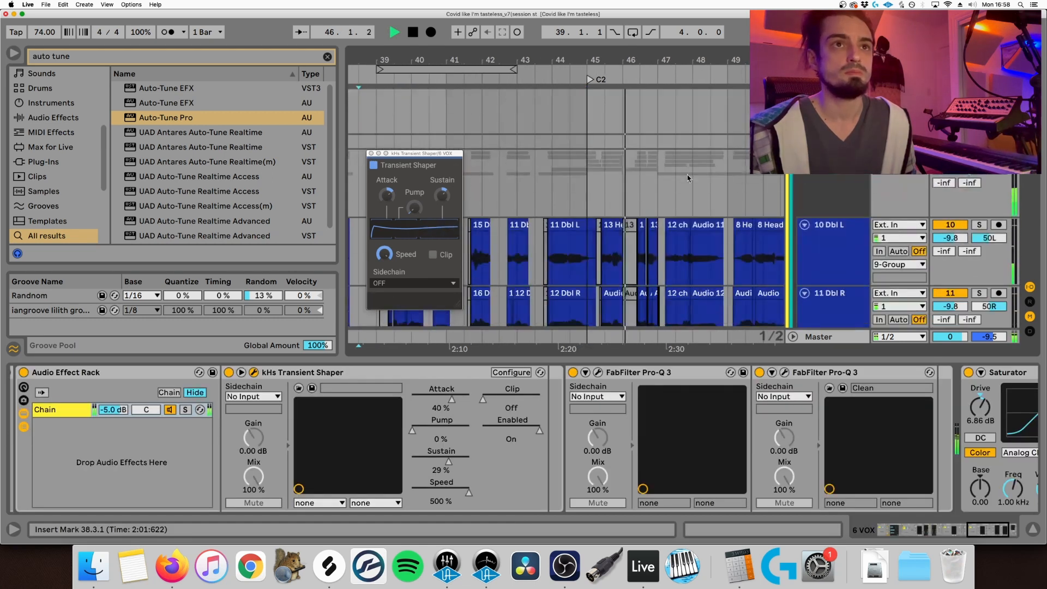
scroll(403, 444, "left", 5)
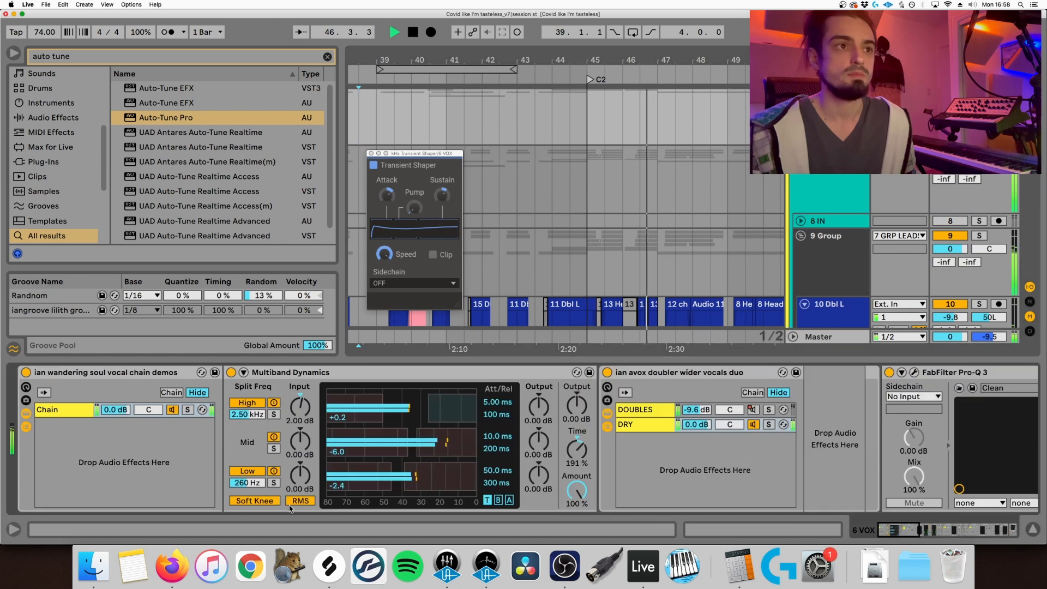
left_click(403, 444)
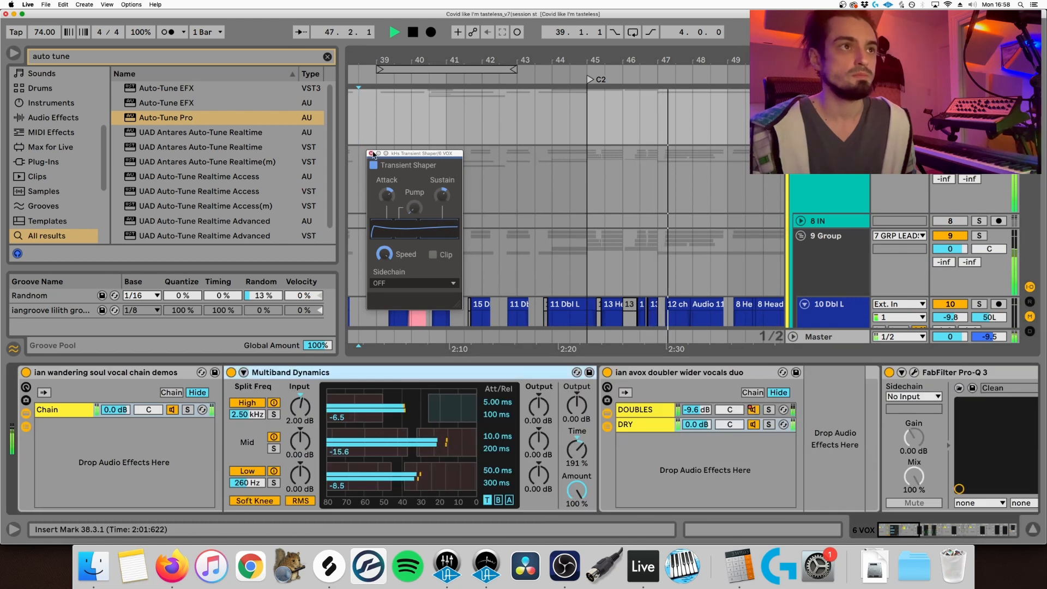
scroll(545, 245, "up", 3)
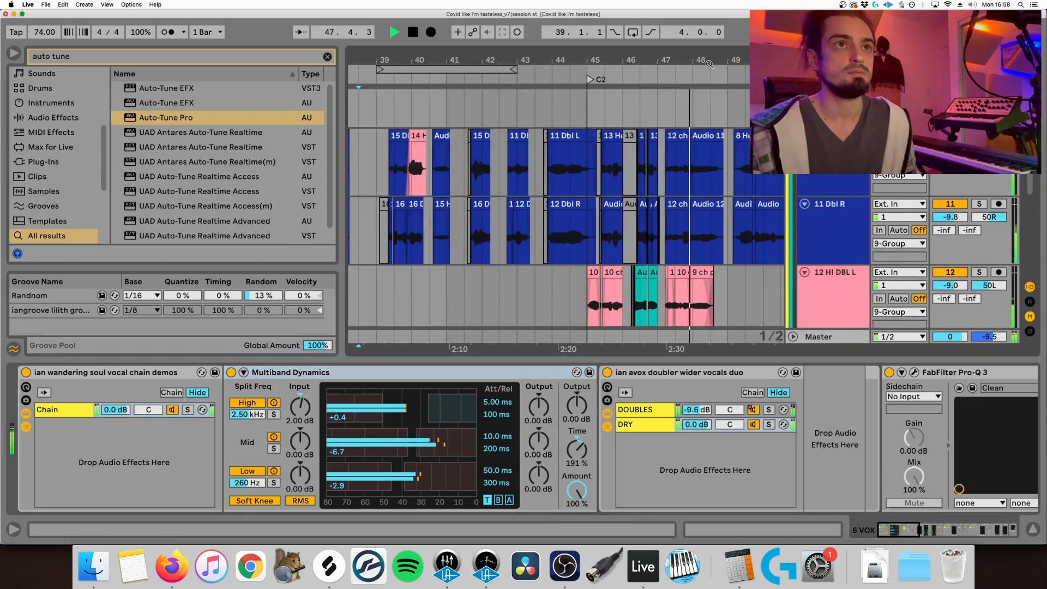
Step: Play the double and high double clips from 47.1.1 in the second chorus
scroll(597, 175, "up", 3)
left_click(669, 152)
scroll(669, 153, "down", 2)
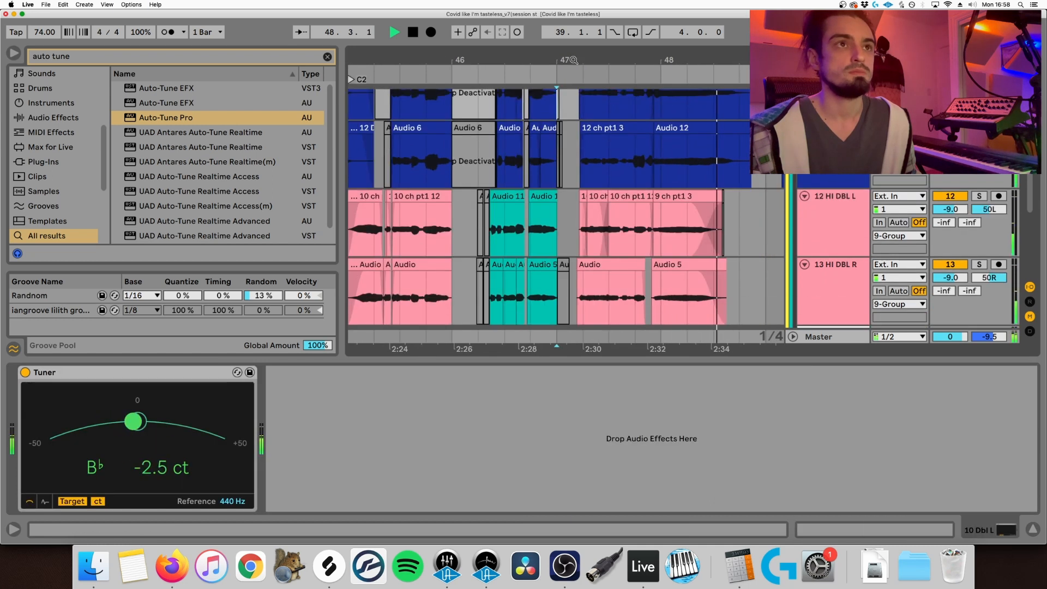
scroll(641, 264, "up", 3)
left_click(550, 234)
key("space")
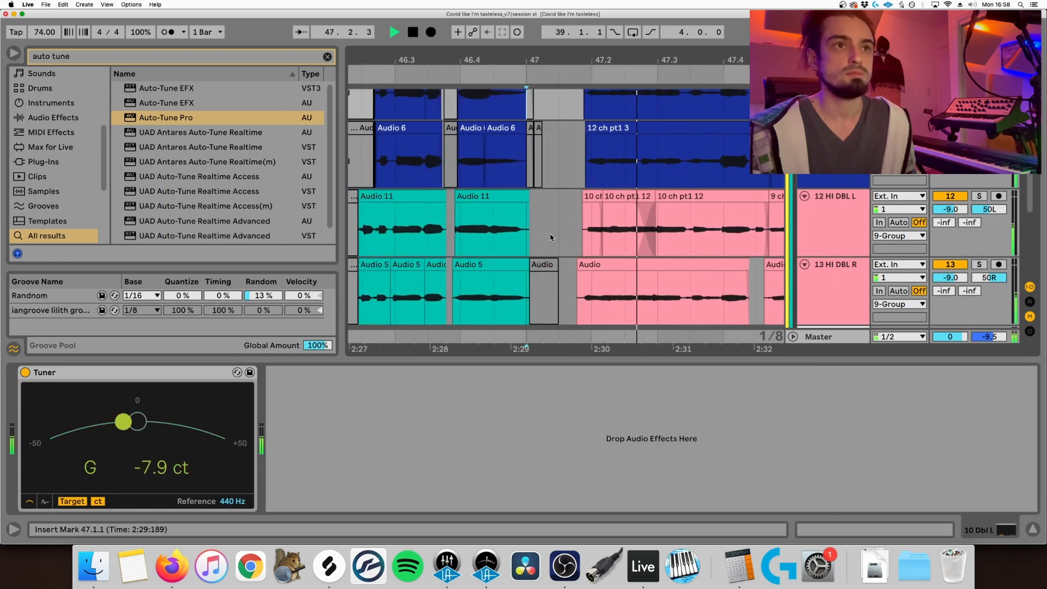
key("space")
Step: Try to move the second Audio 18 clip on 15 Lo Lead slightly earlier near 39.2, and undo the move
scroll(589, 234, "down", 2)
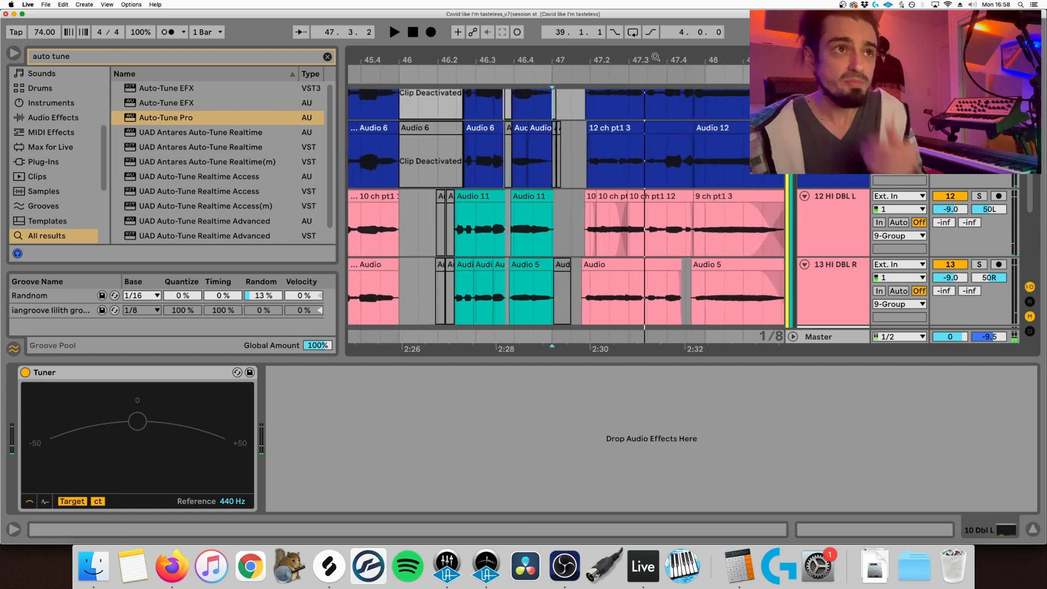
scroll(672, 163, "down", 3)
scroll(620, 190, "down", 3)
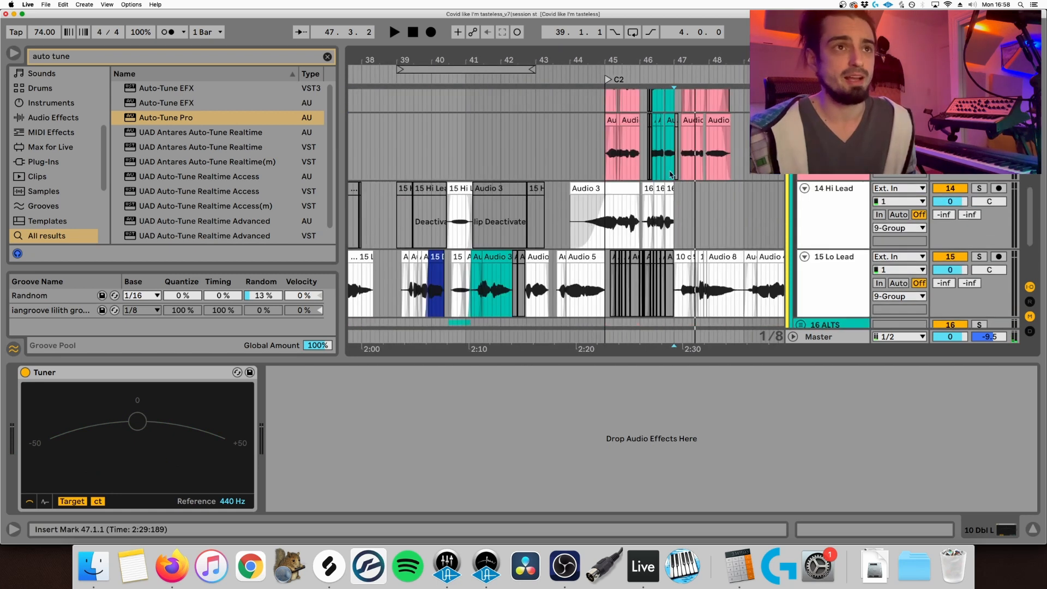
left_click_drag(508, 59, 626, 242)
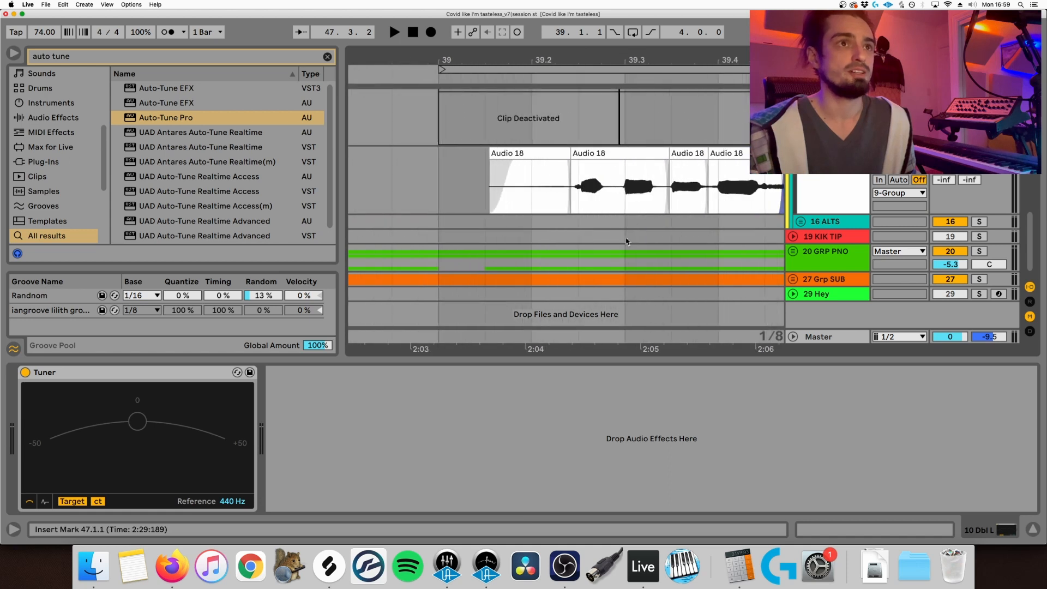
left_click(614, 154)
left_click_drag(612, 158, 608, 160)
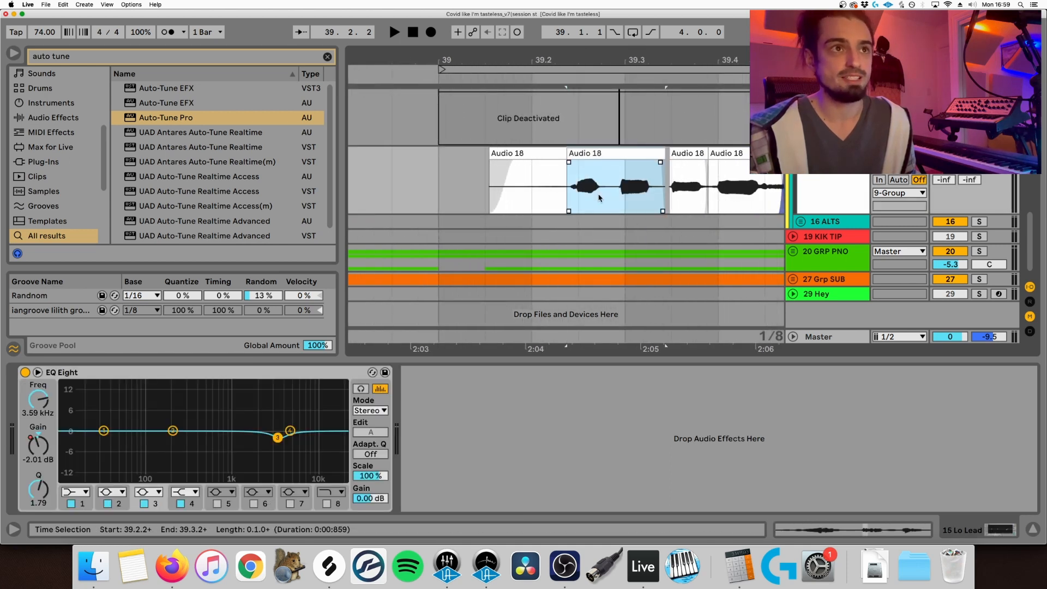
key("super+z")
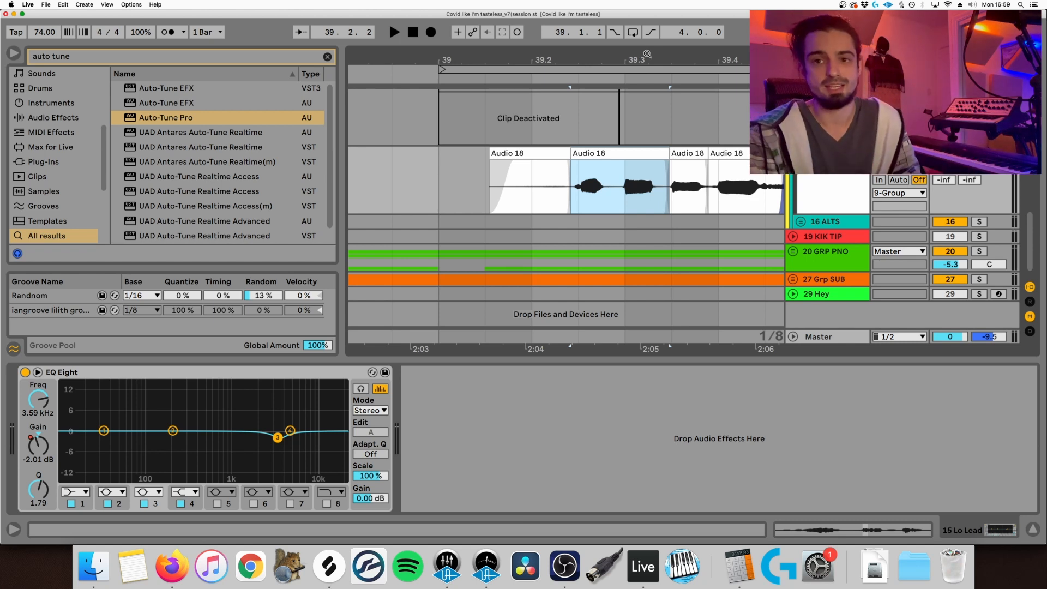
scroll(567, 207, "up", 10)
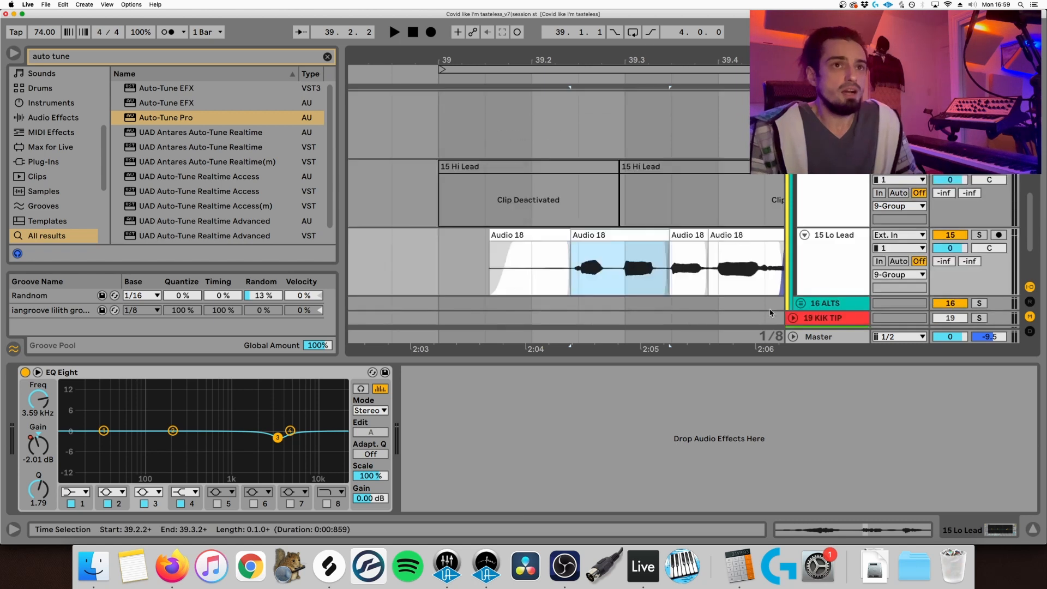
Step: Review the 6 VOX device chain from the Multiband Dynamics and vocal doubler rack through the compressors to the kHs Transient Shaper
left_click(829, 152)
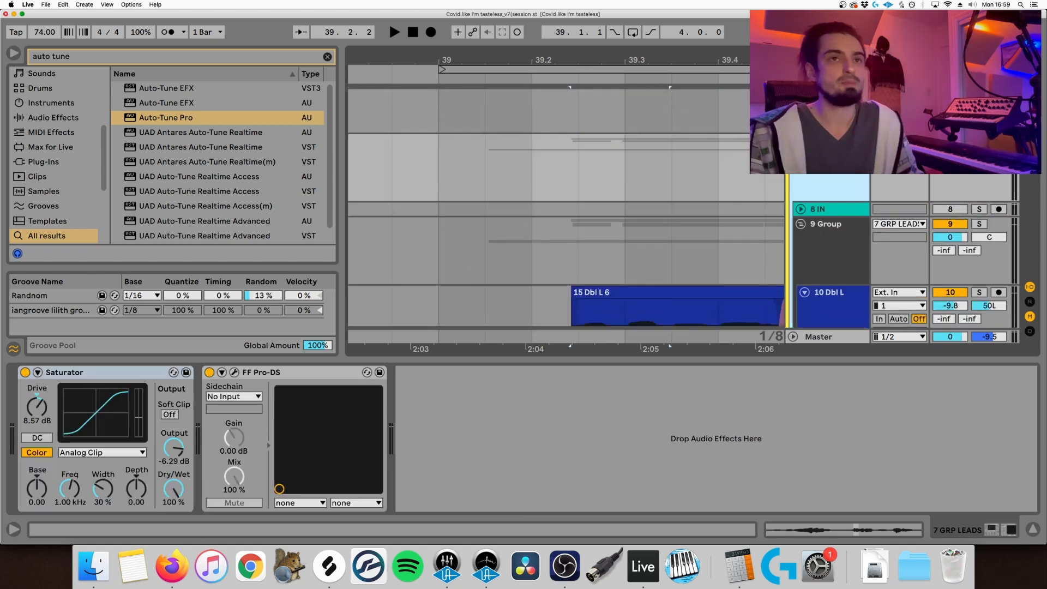
left_click(828, 112)
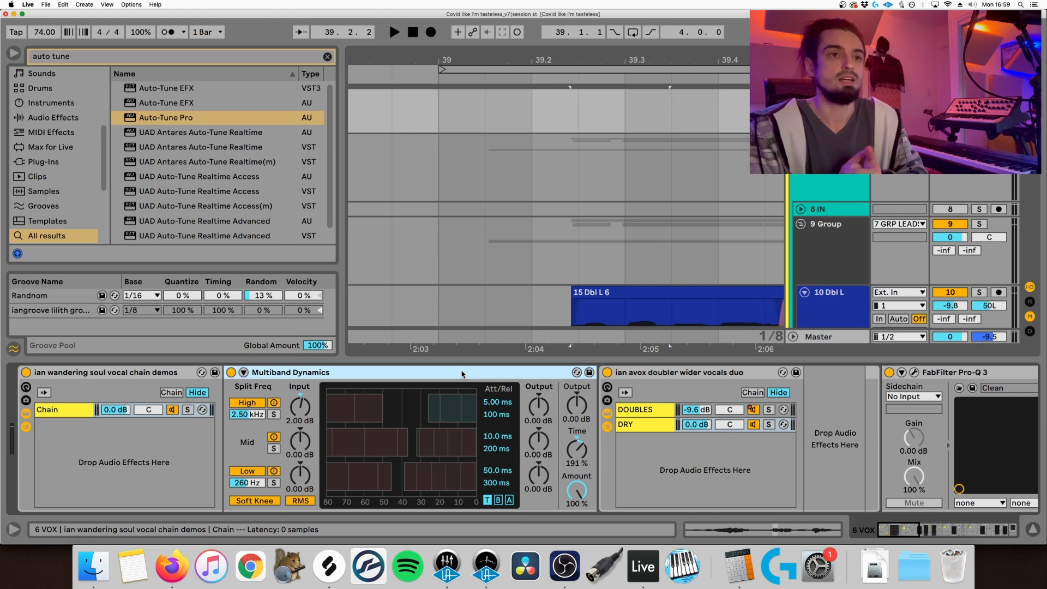
scroll(545, 379, "right", 1)
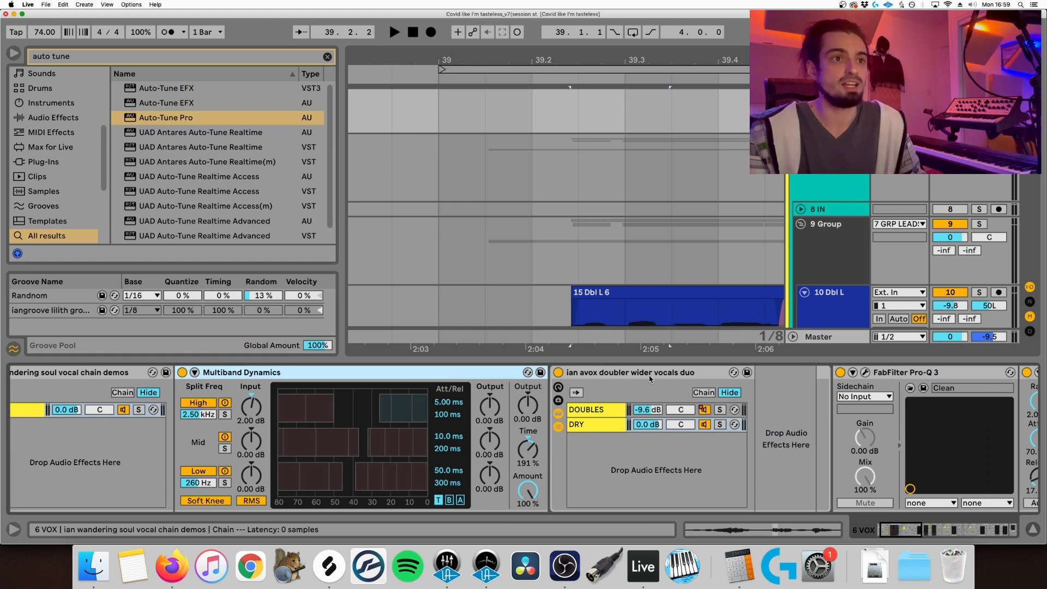
left_click(651, 378)
scroll(682, 463, "right", 3)
scroll(695, 476, "right", 10)
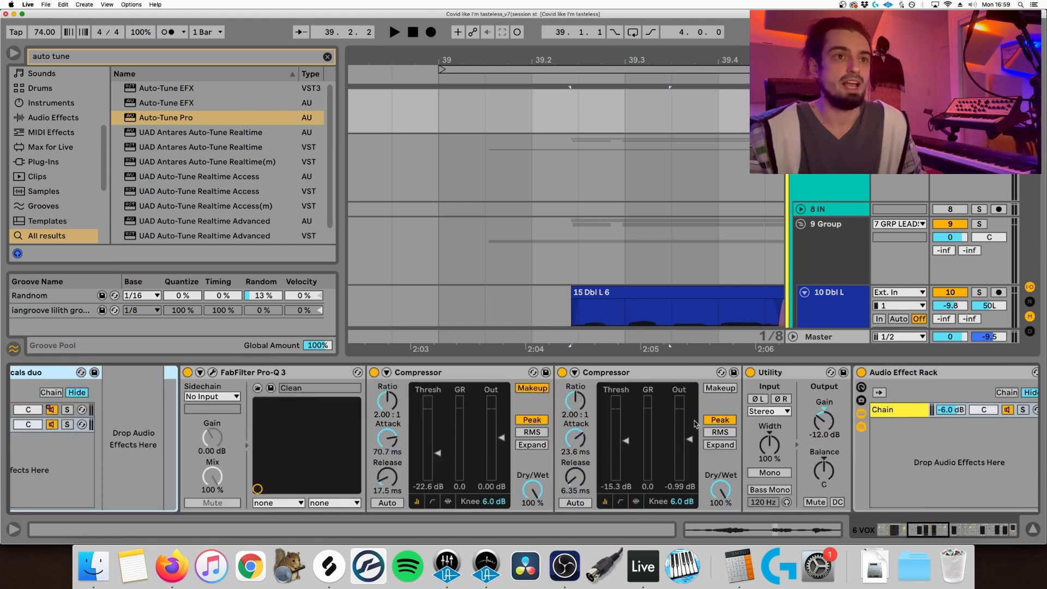
scroll(315, 423, "right", 10)
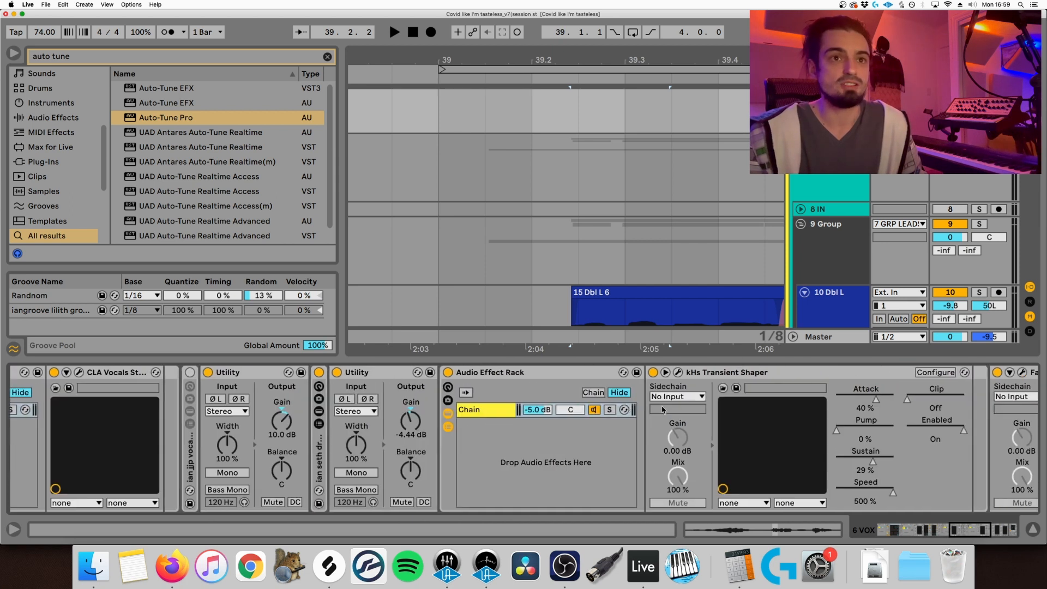
scroll(687, 416, "left", 6)
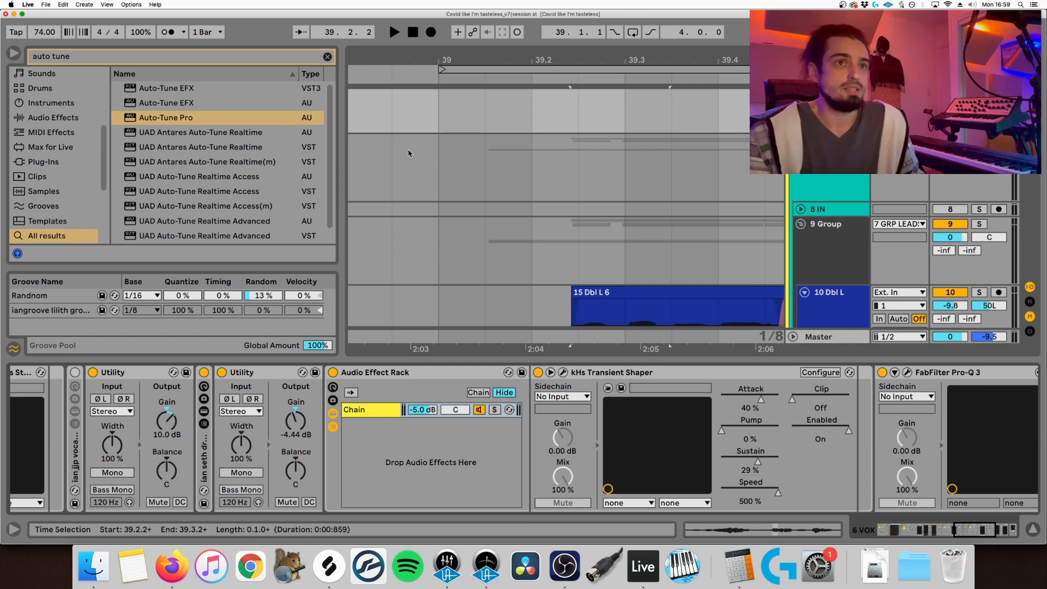
scroll(703, 150, "up", 2)
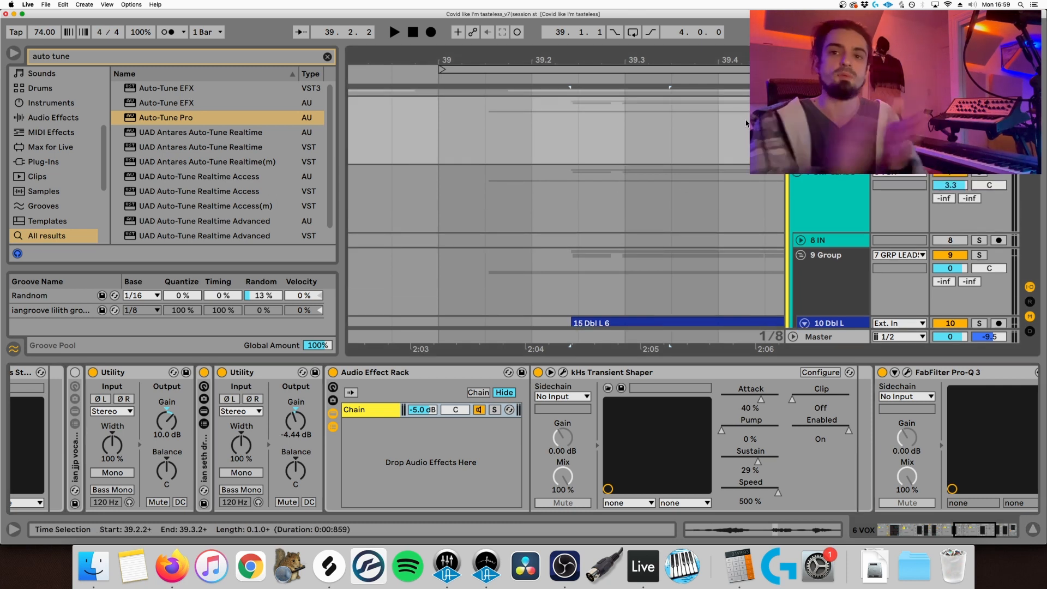